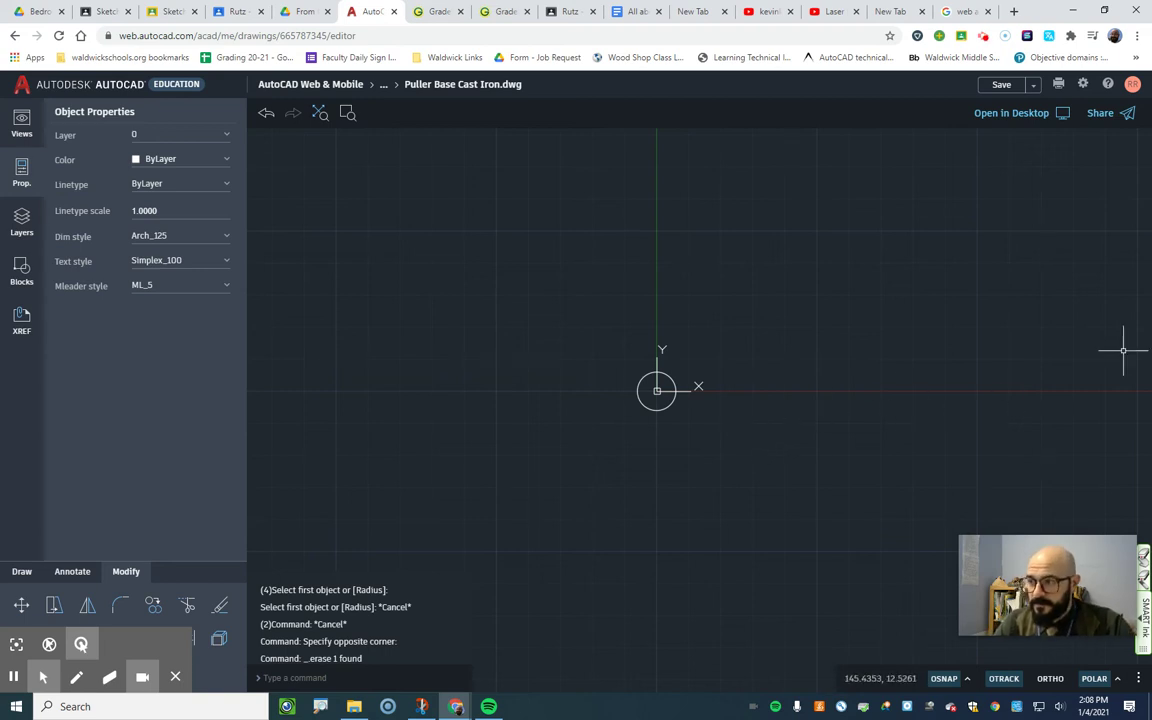
Examine the arm angle, slot spacing and widths on the puller base reference photo in the other browser window
key("alt+Tab")
left_click_drag(1035, 167, 975, 133)
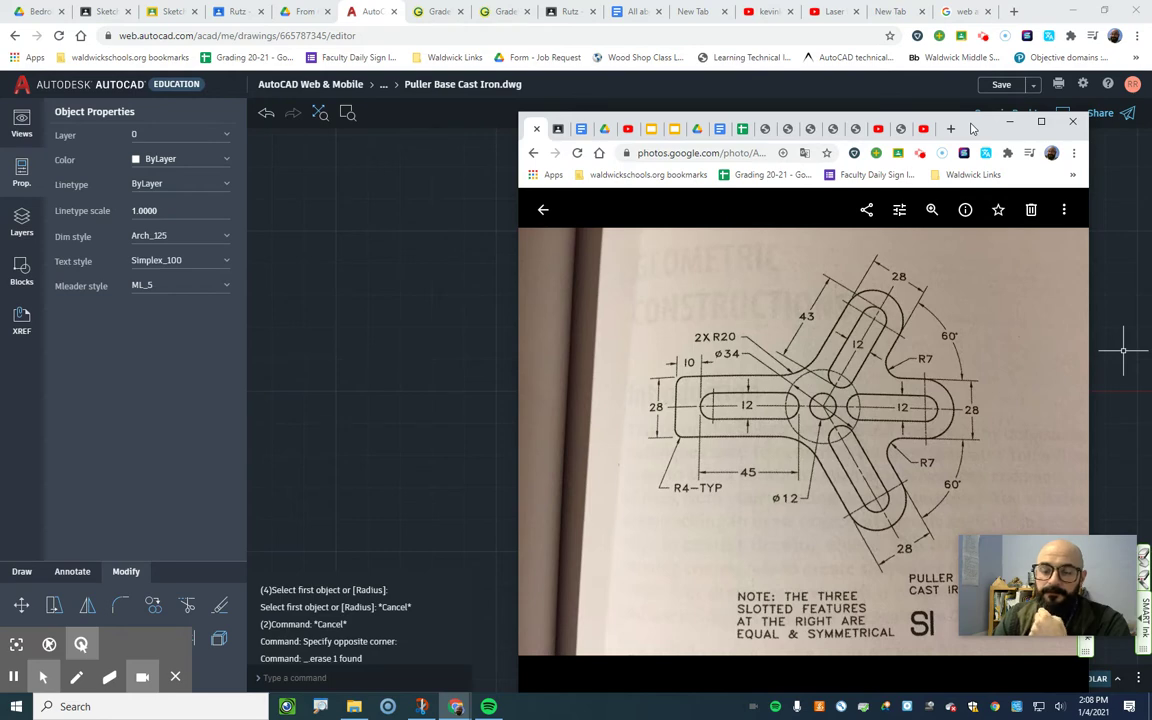
left_click_drag(972, 128, 1004, 106)
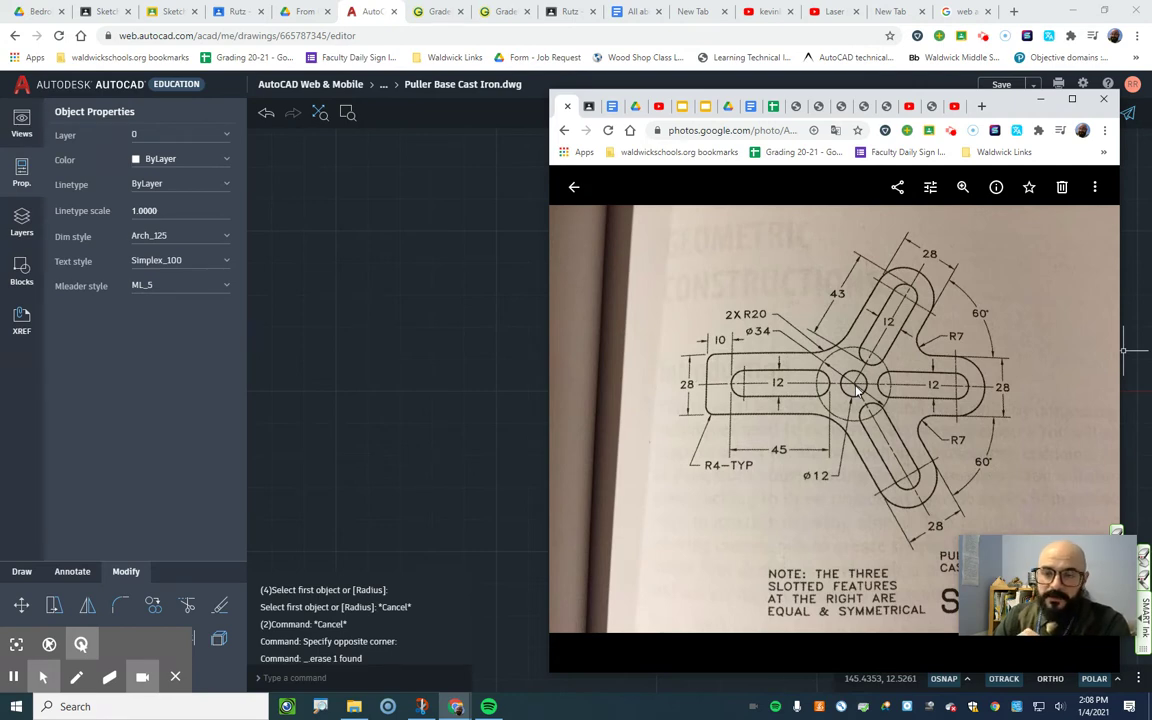
left_click_drag(911, 96, 1151, 119)
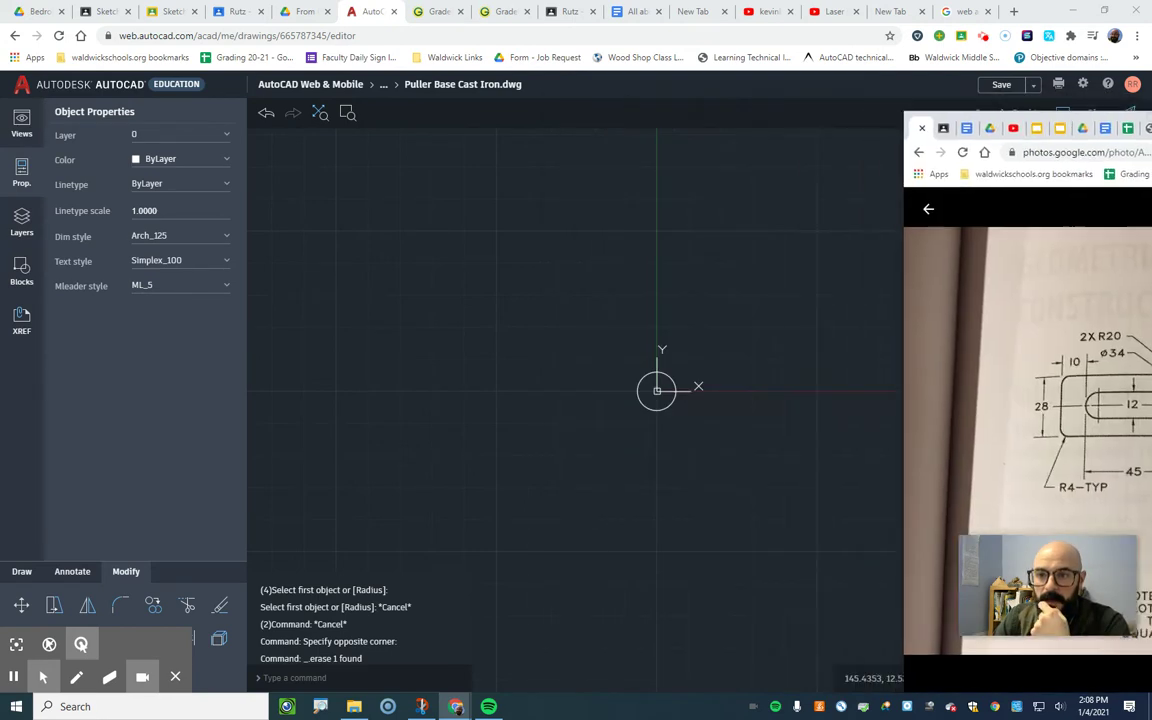
left_click(1124, 347)
Draw a line 62 long at 60 degrees from the circle's centre, checking the reference photo for the arm dimensions
left_click(23, 572)
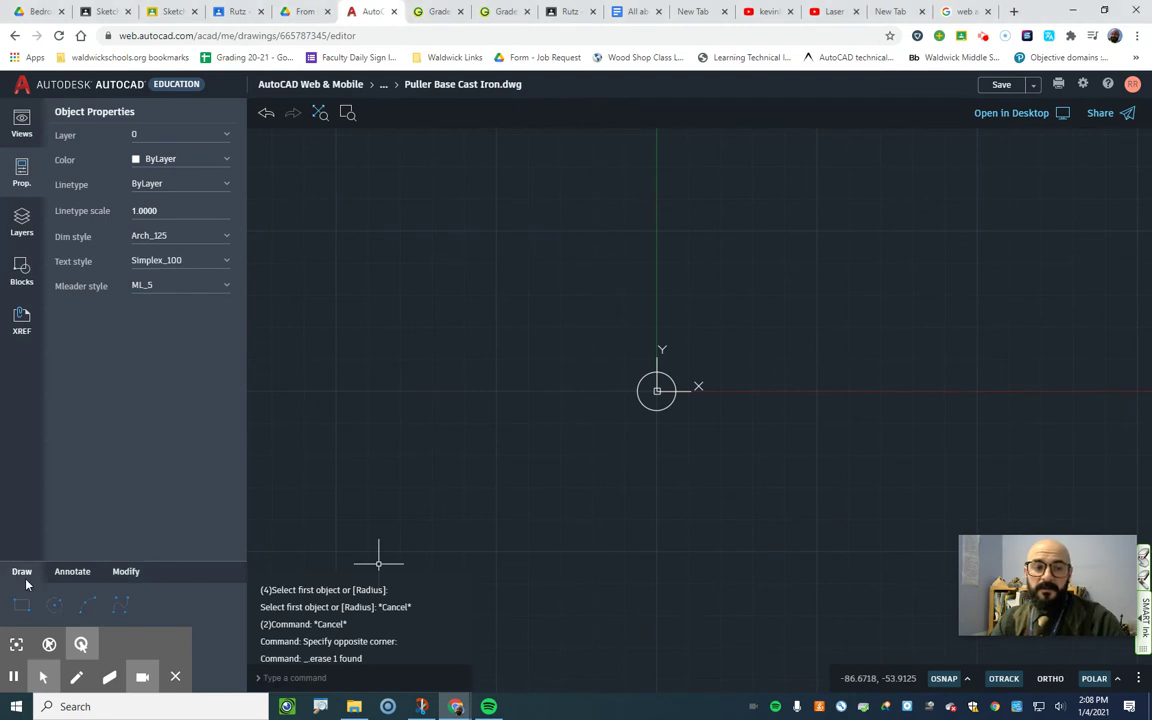
left_click(186, 608)
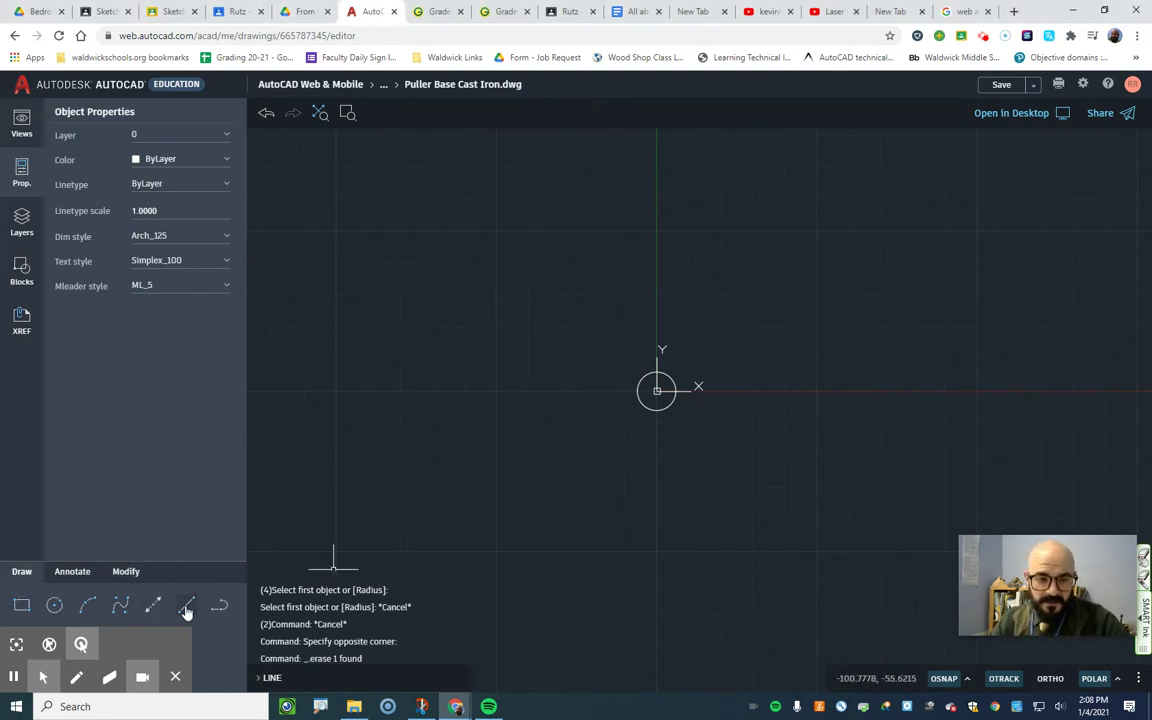
left_click(656, 390)
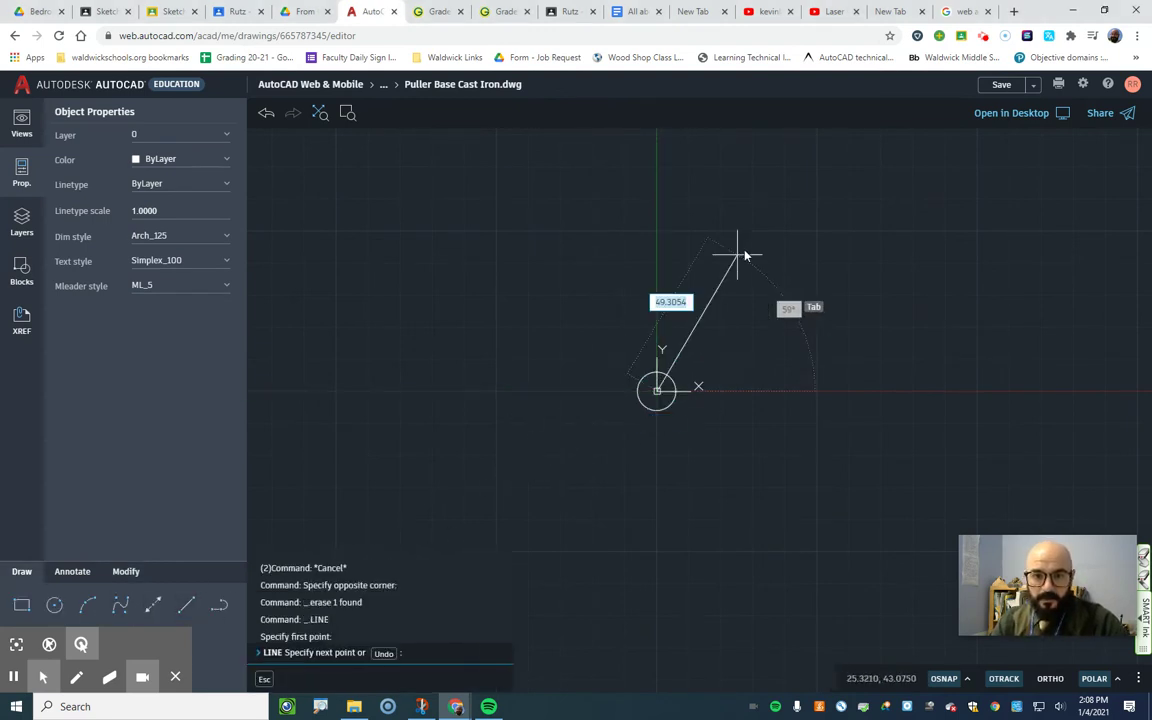
key("Tab")
type("60")
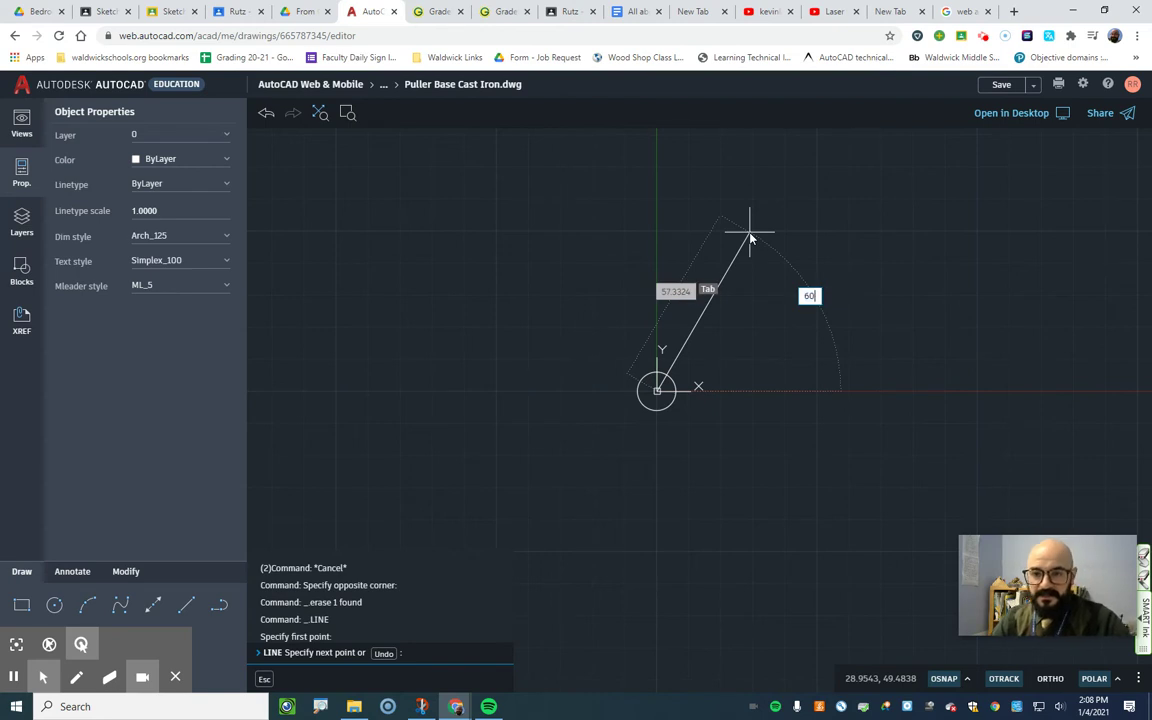
key("Tab")
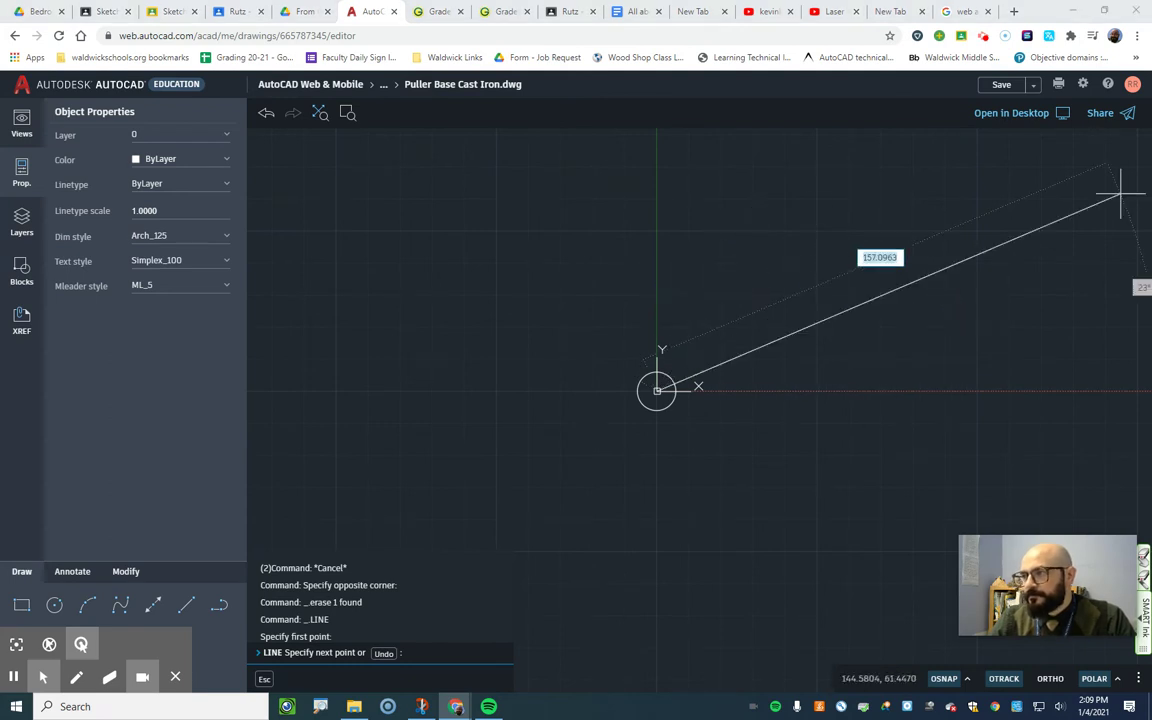
key("alt+Tab")
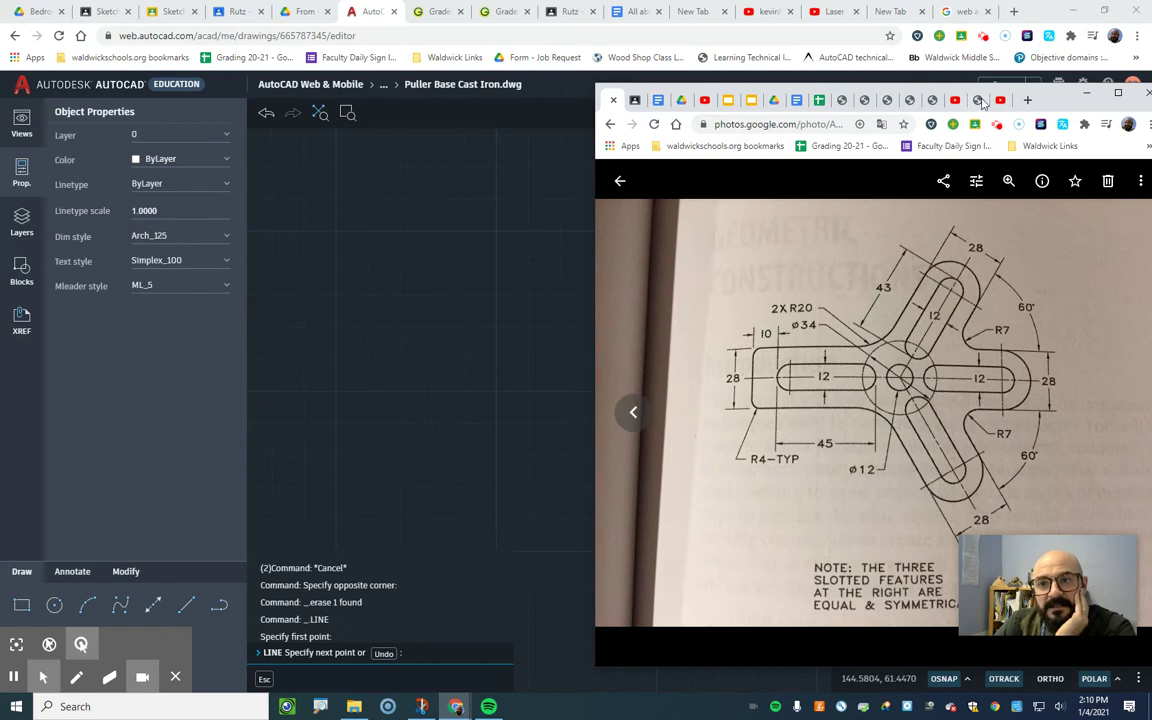
left_click(1087, 92)
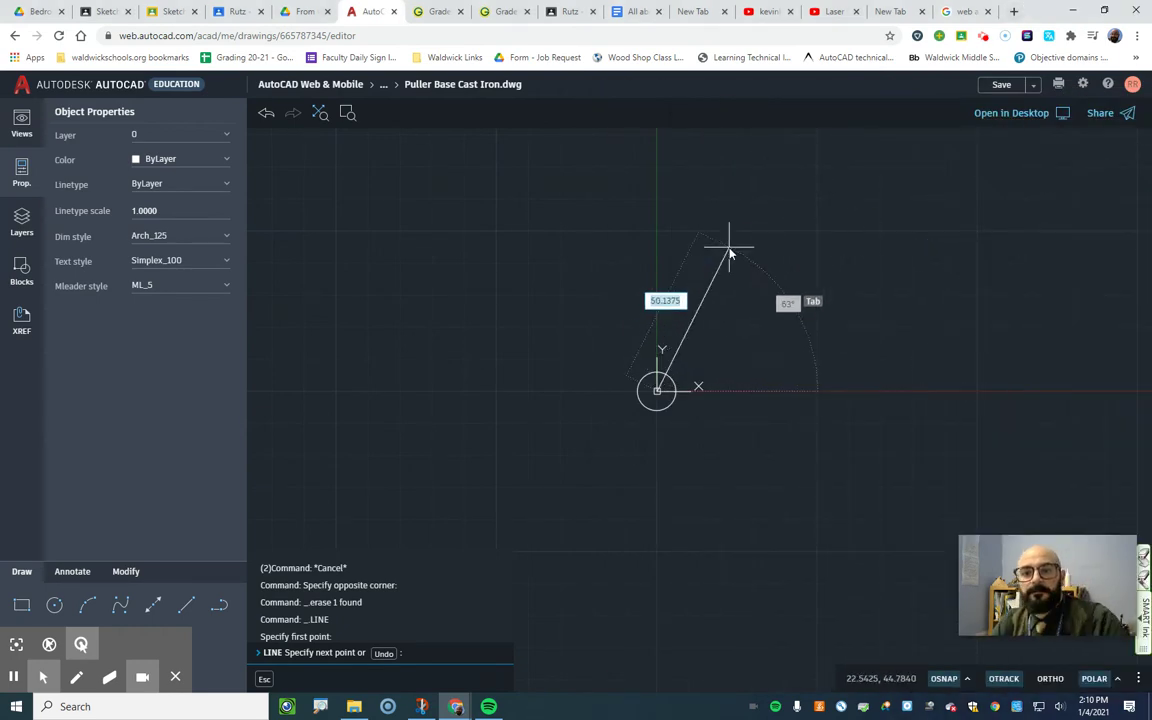
key("Tab")
type("60")
key("Tab")
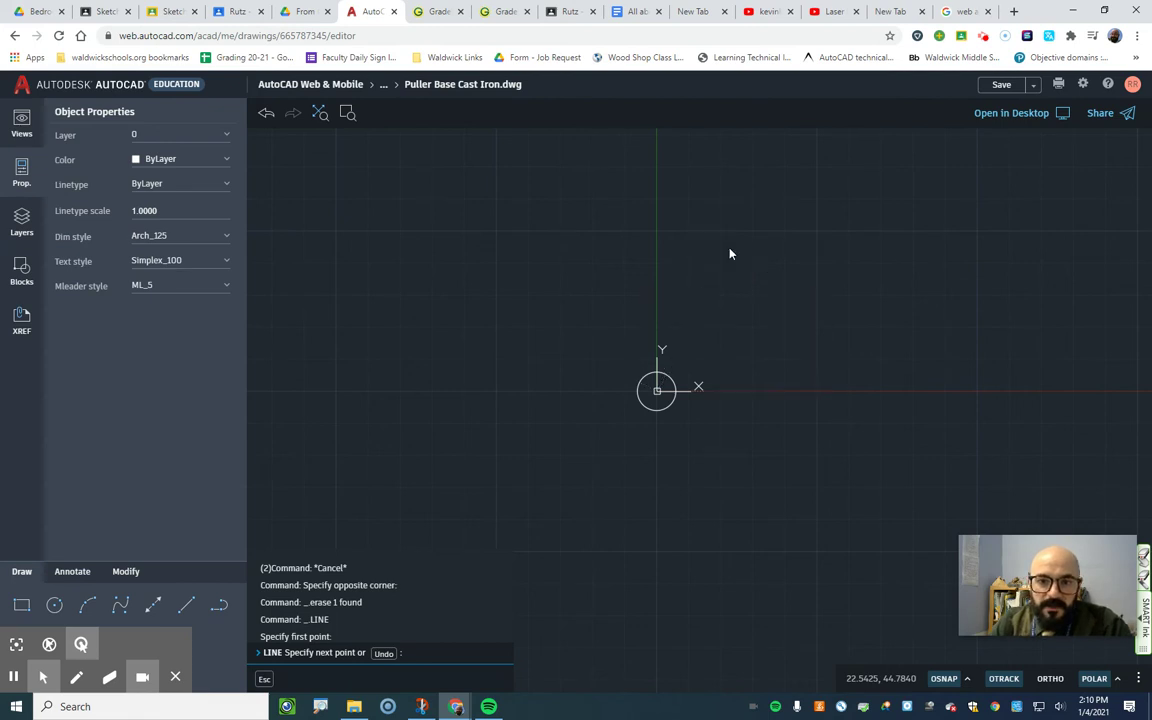
type("62")
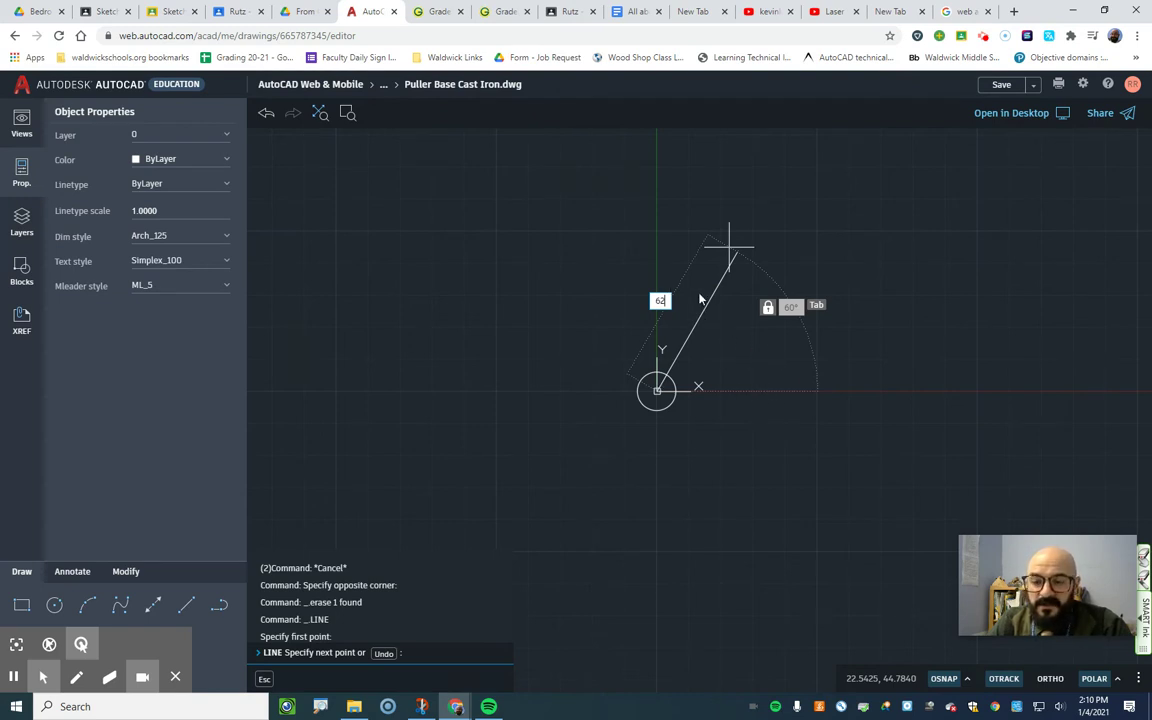
key("Return")
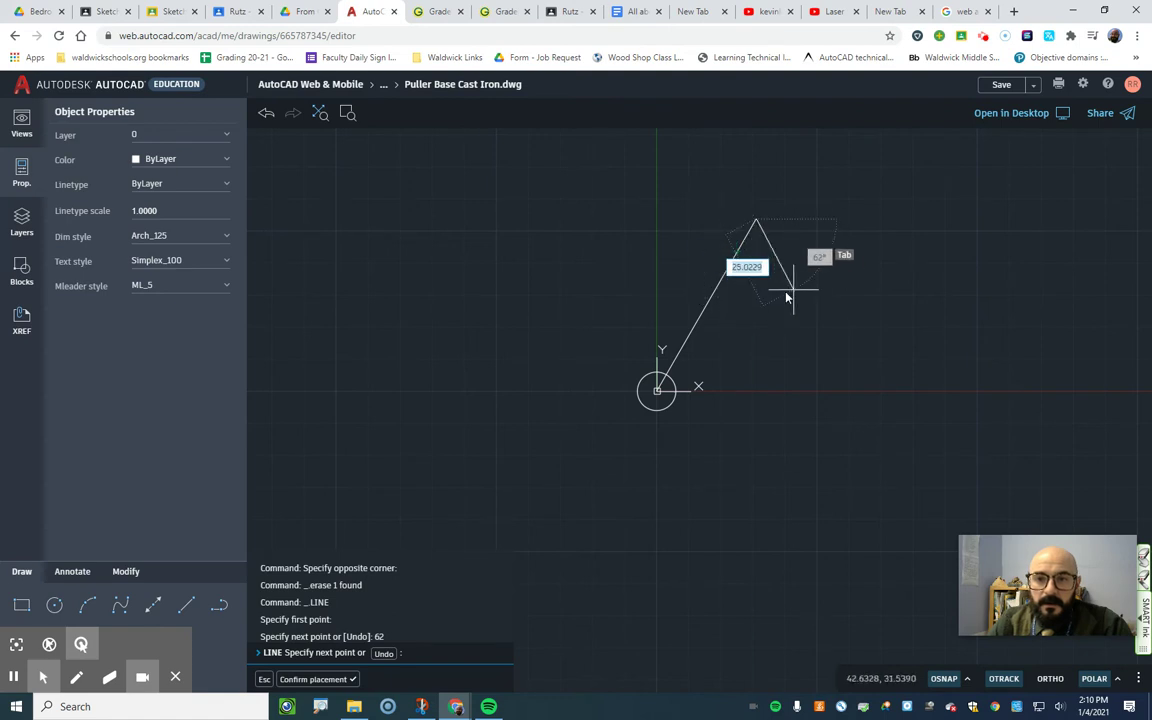
key("Escape")
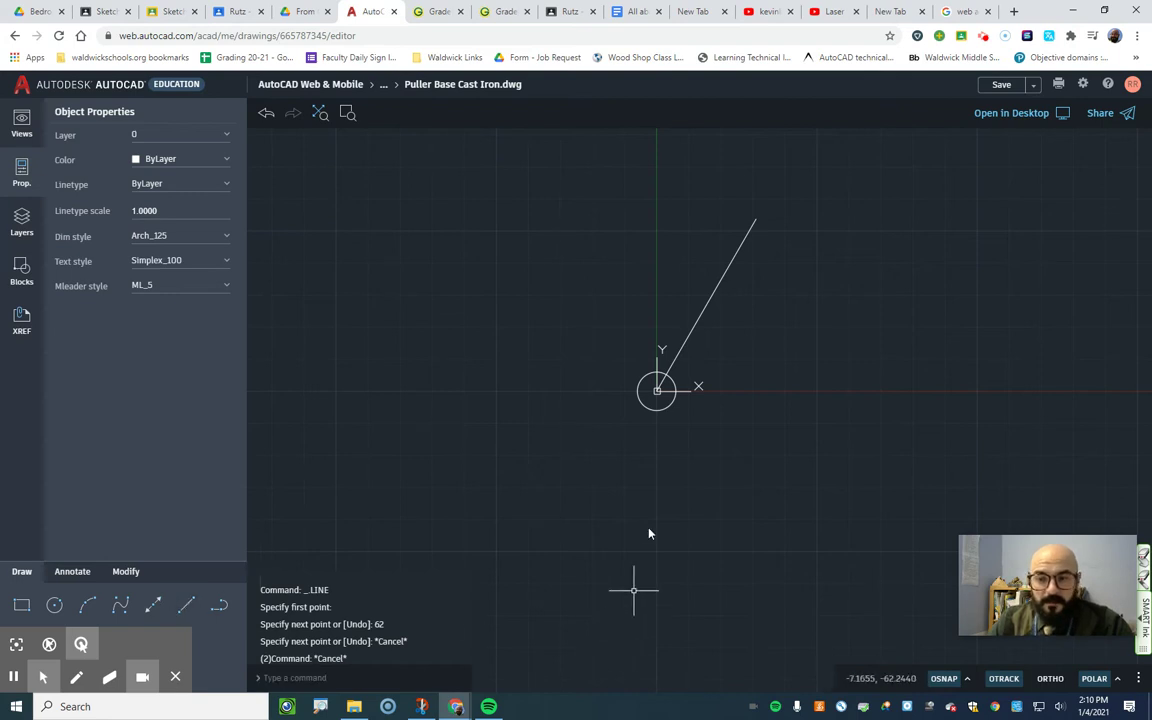
Offset the 60-degree centre line by 6 to both sides for the slot edges
left_click(125, 571)
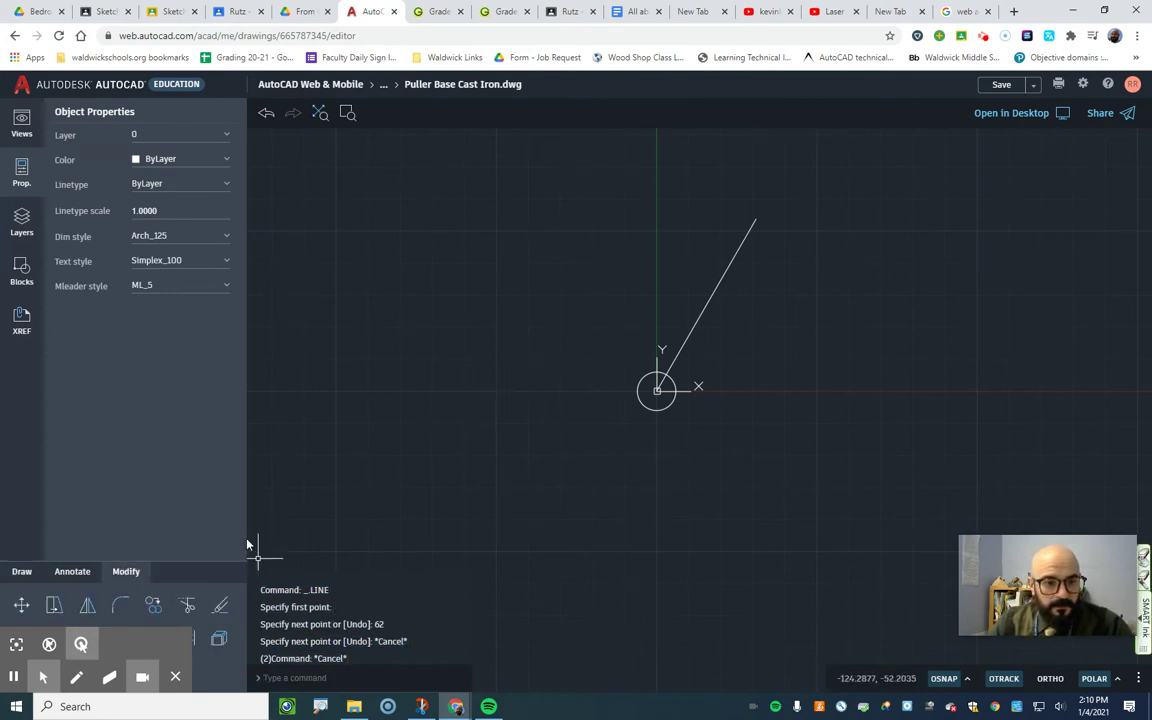
key("ctrl+a")
left_click(292, 662)
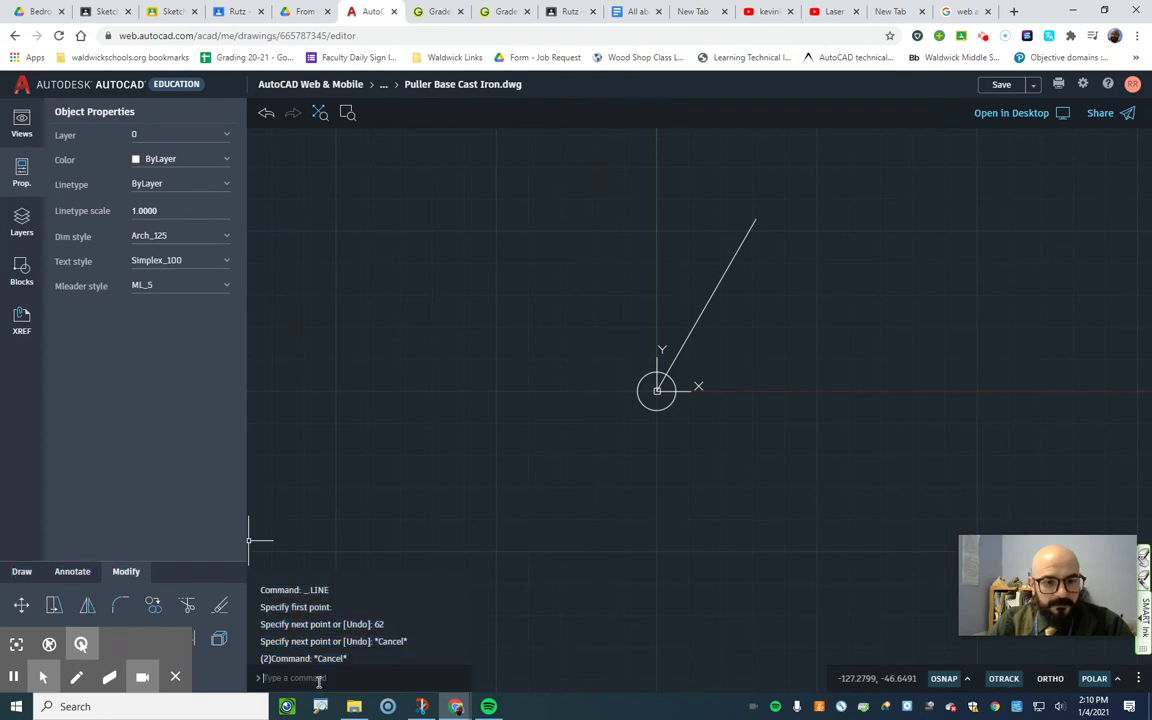
type("offeet\\")
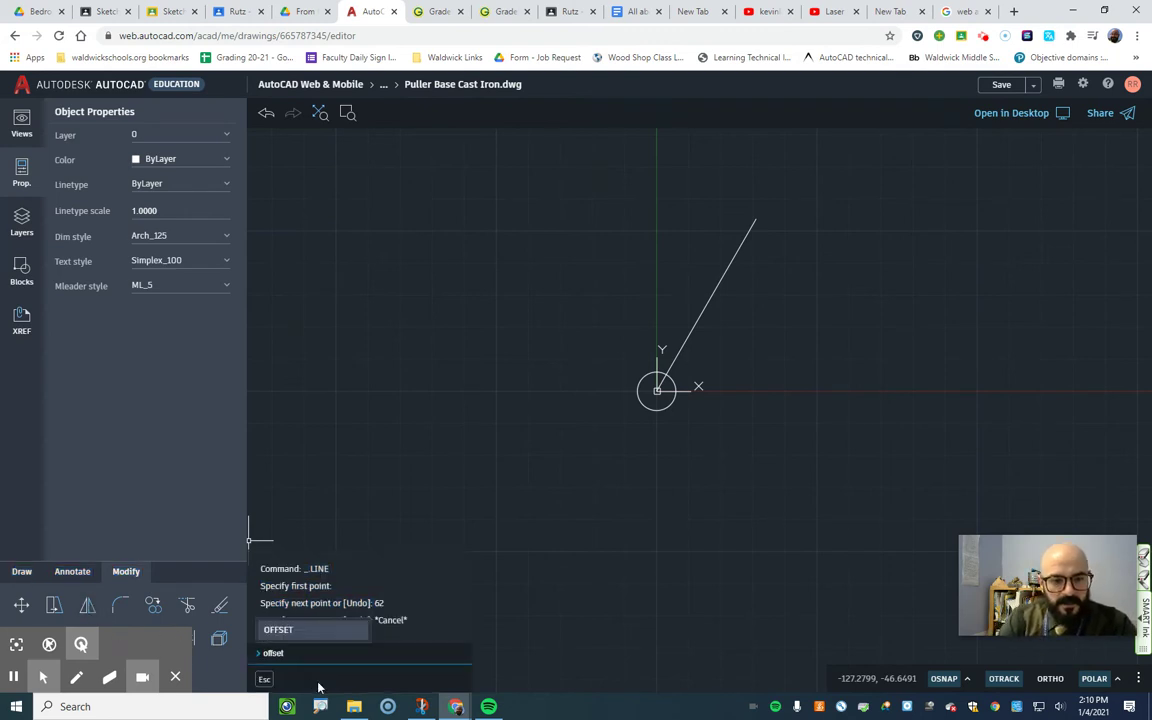
key("Return")
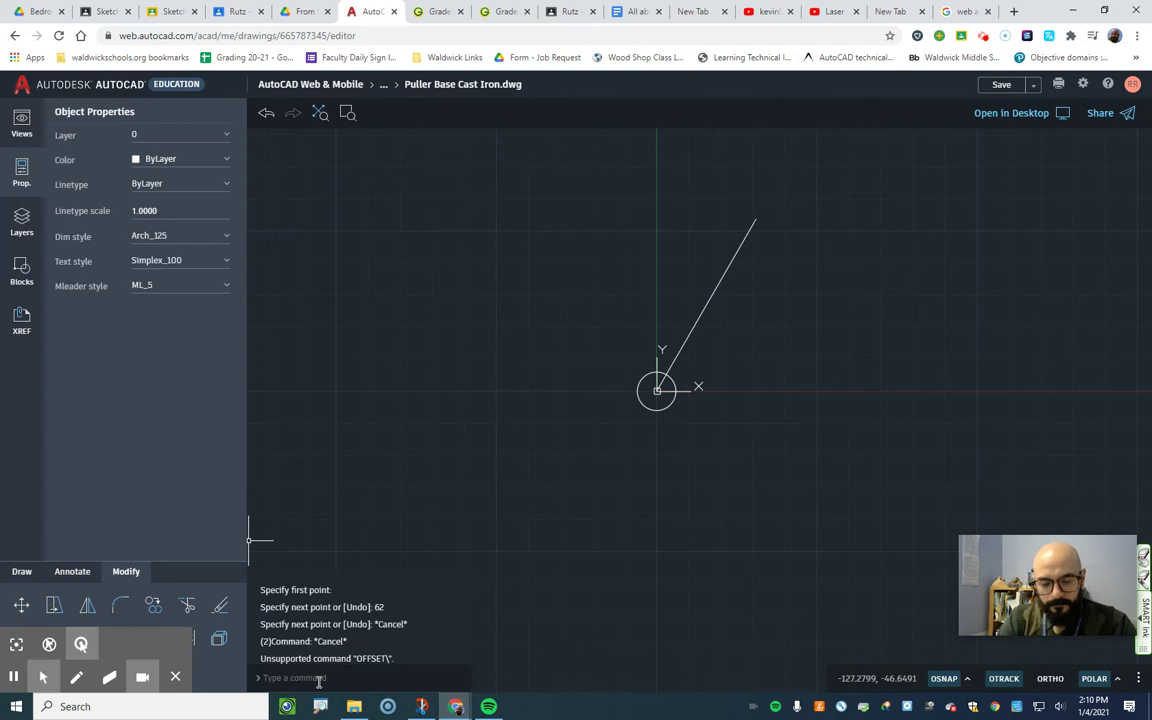
type("offse")
key("Return")
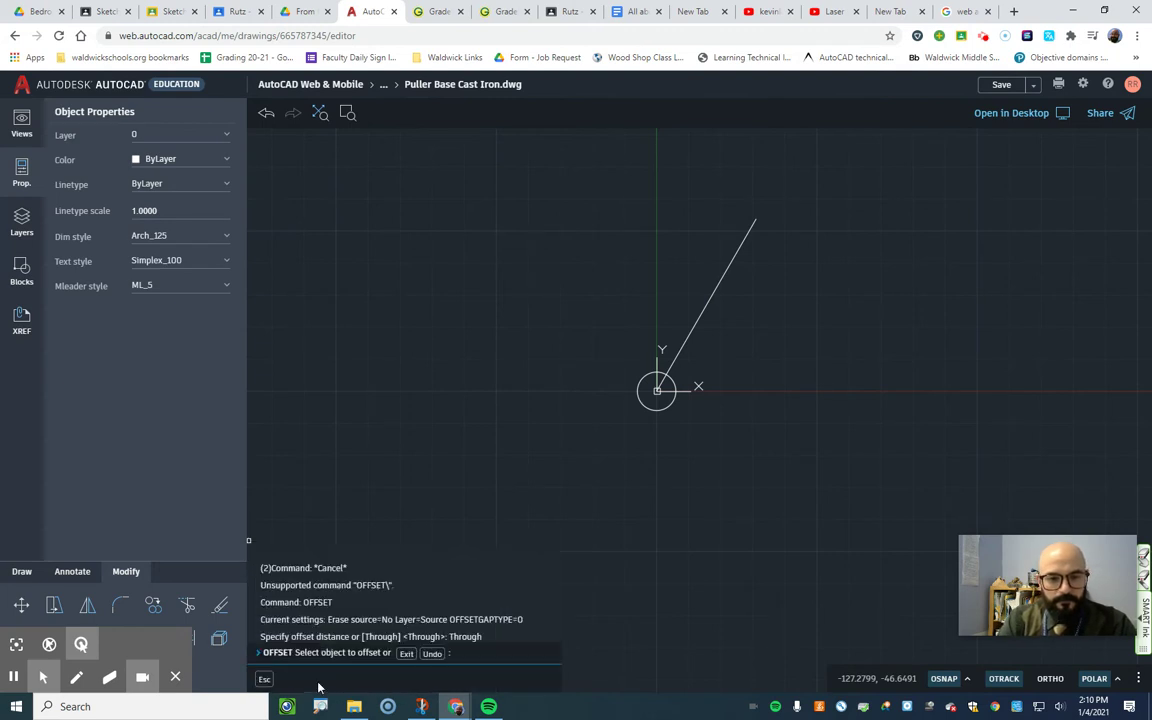
left_click(692, 334)
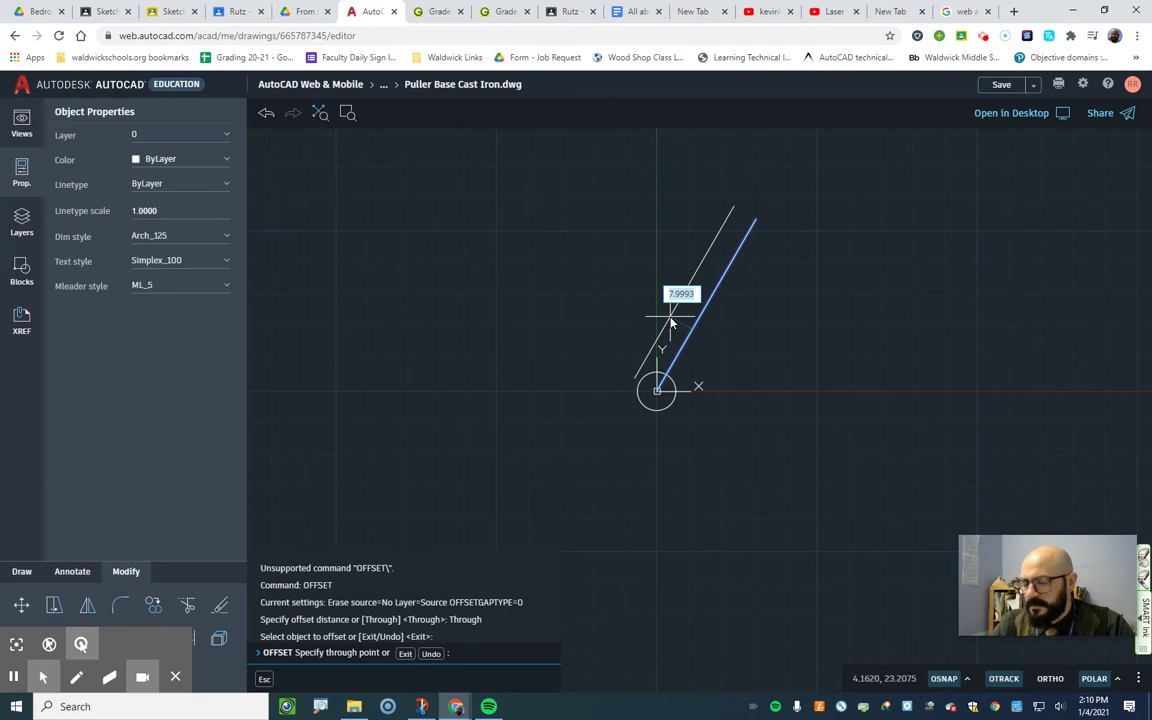
type("6")
key("Return")
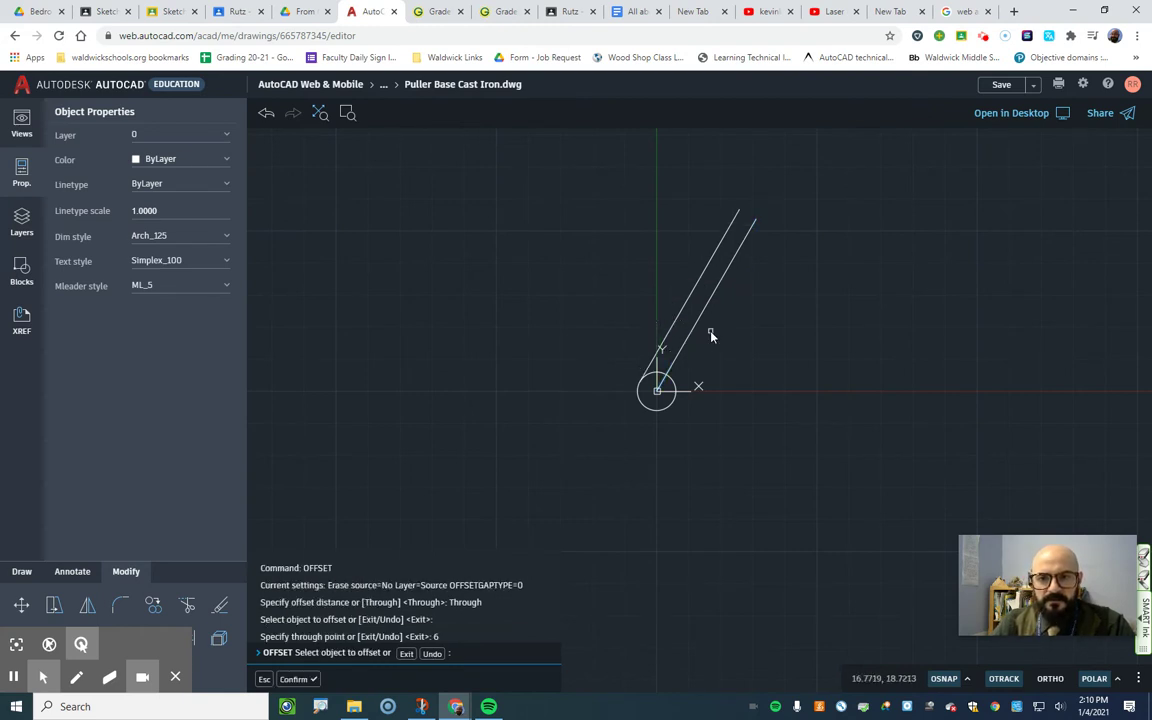
left_click(697, 330)
type("6")
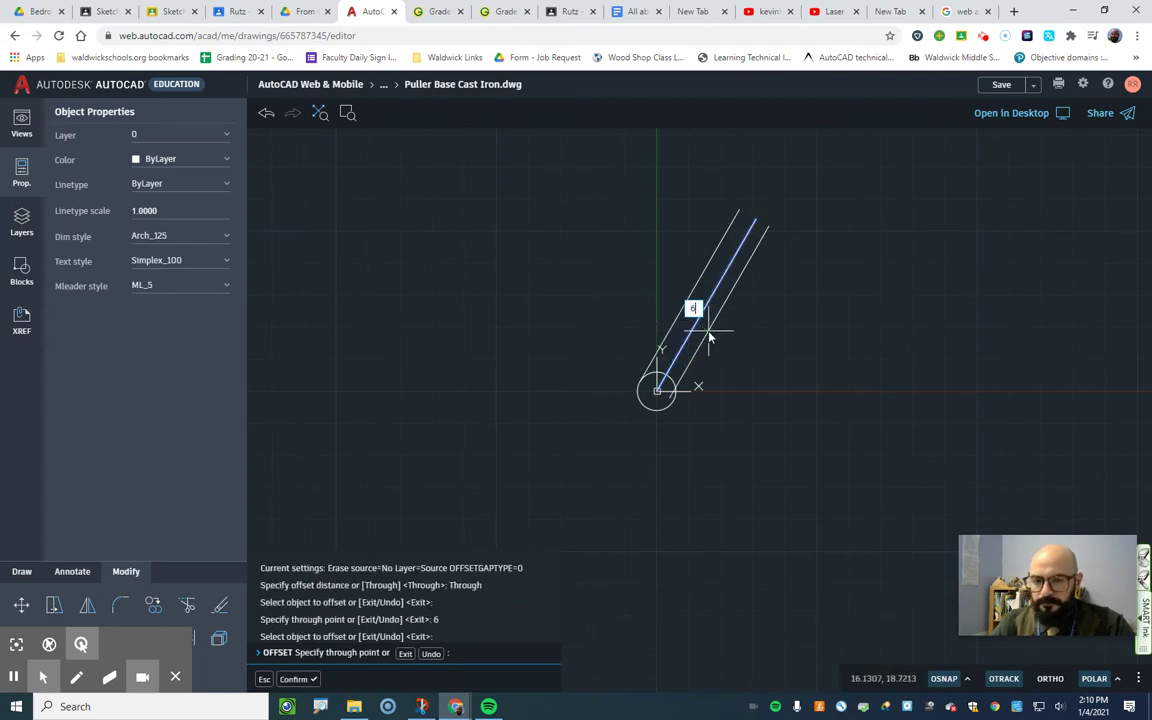
key("Return")
Offset the same 60-degree centre line by 14 to both sides for the arm's outer edges
left_click(694, 329)
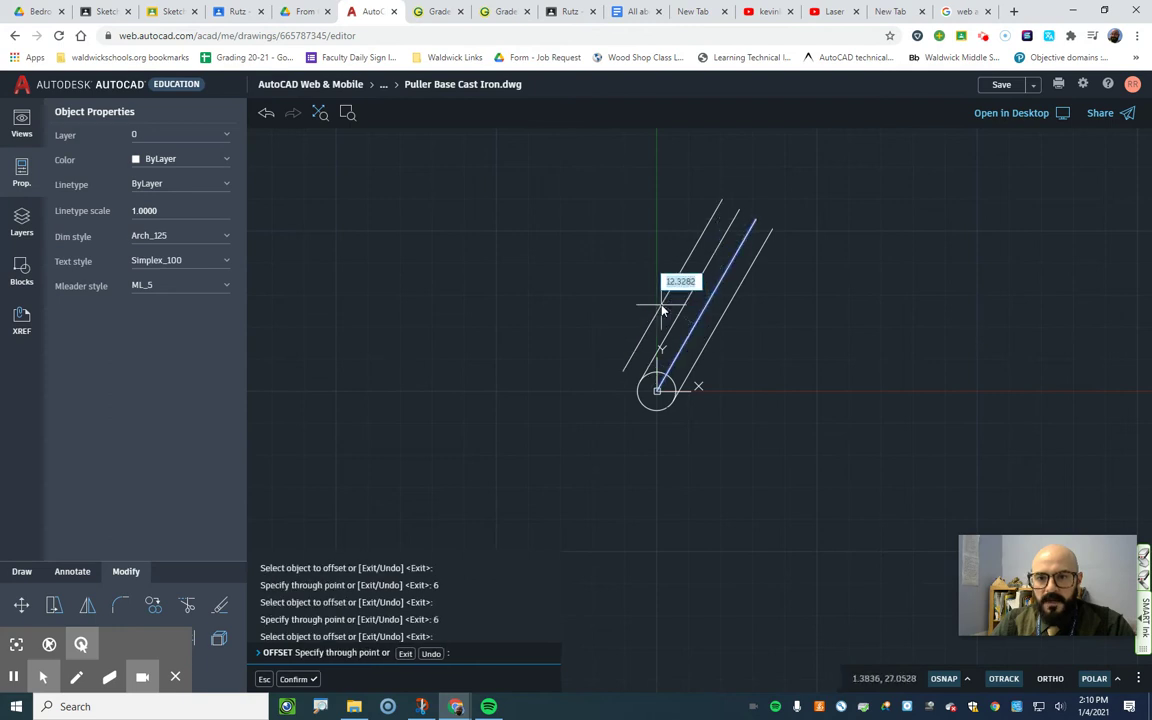
type("14")
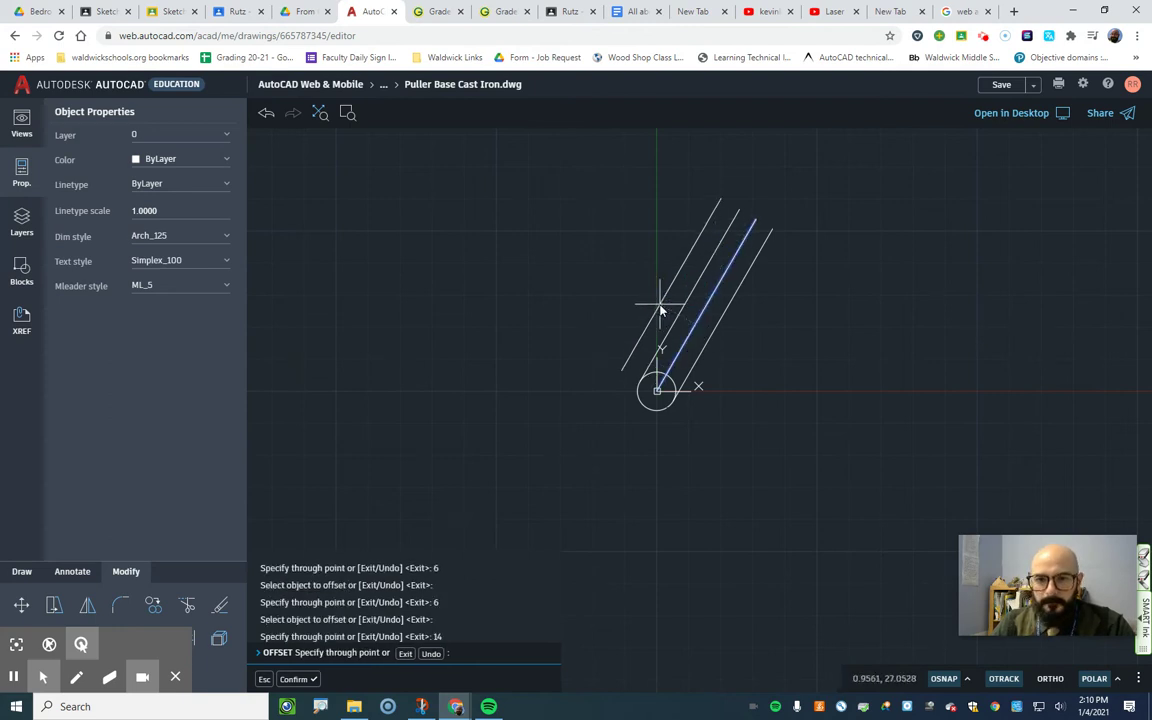
key("Return")
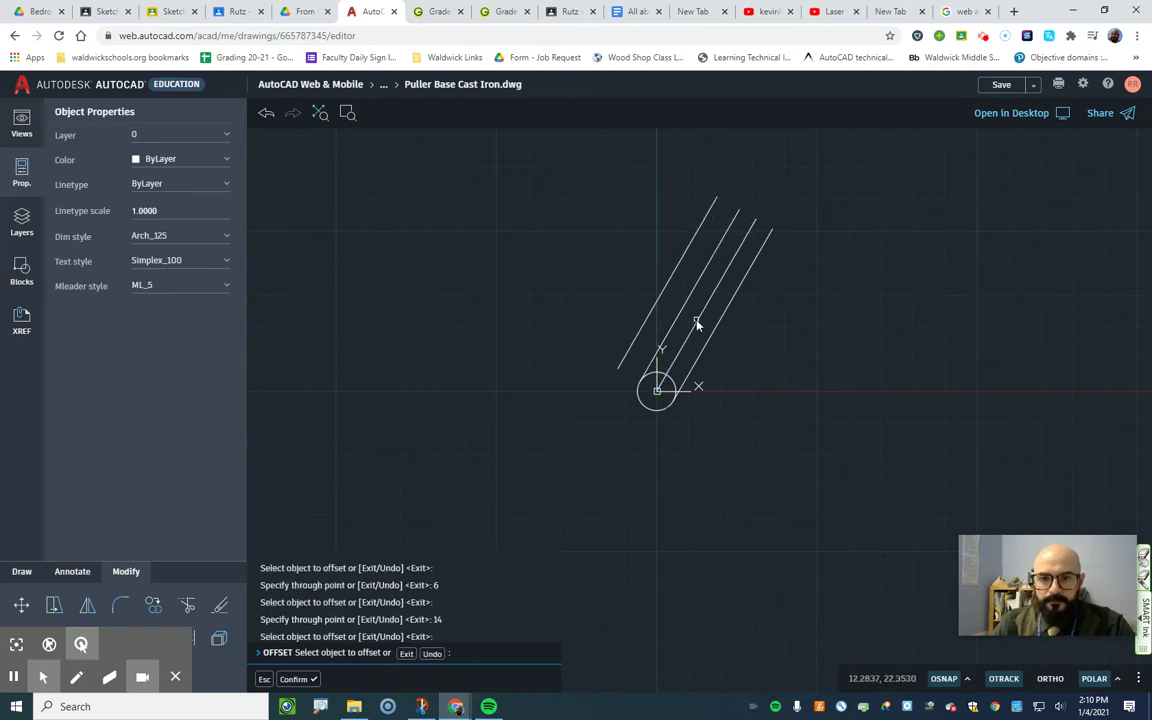
left_click(695, 326)
type("14")
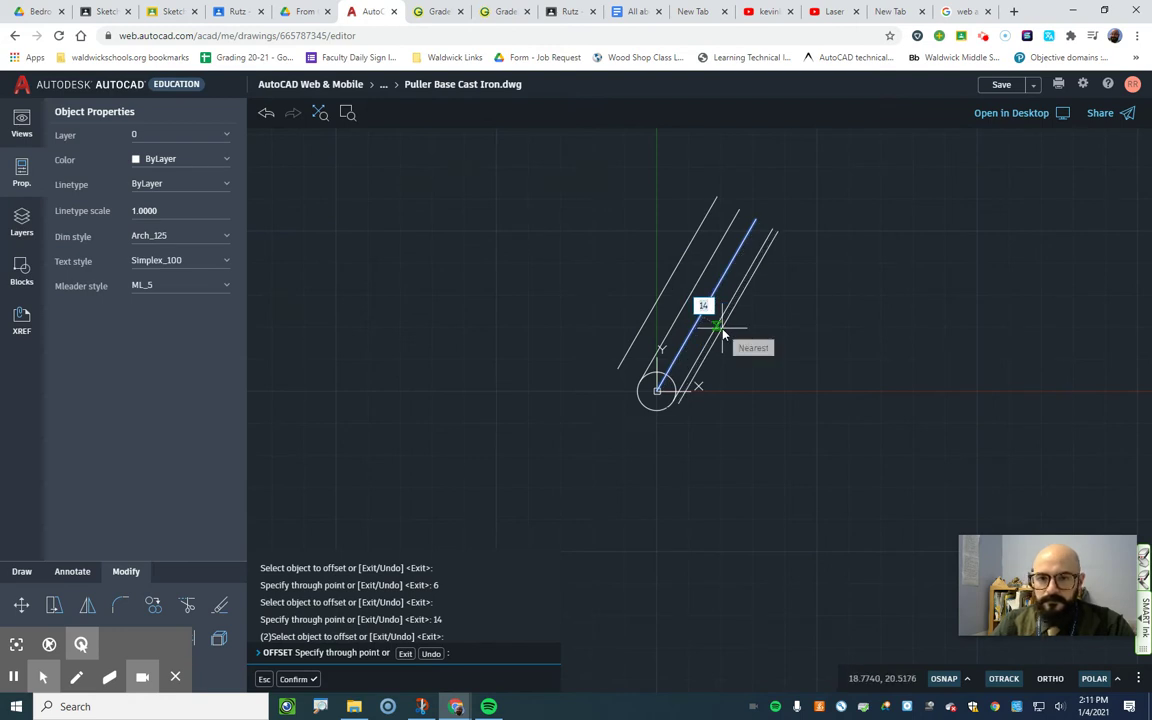
key("Return")
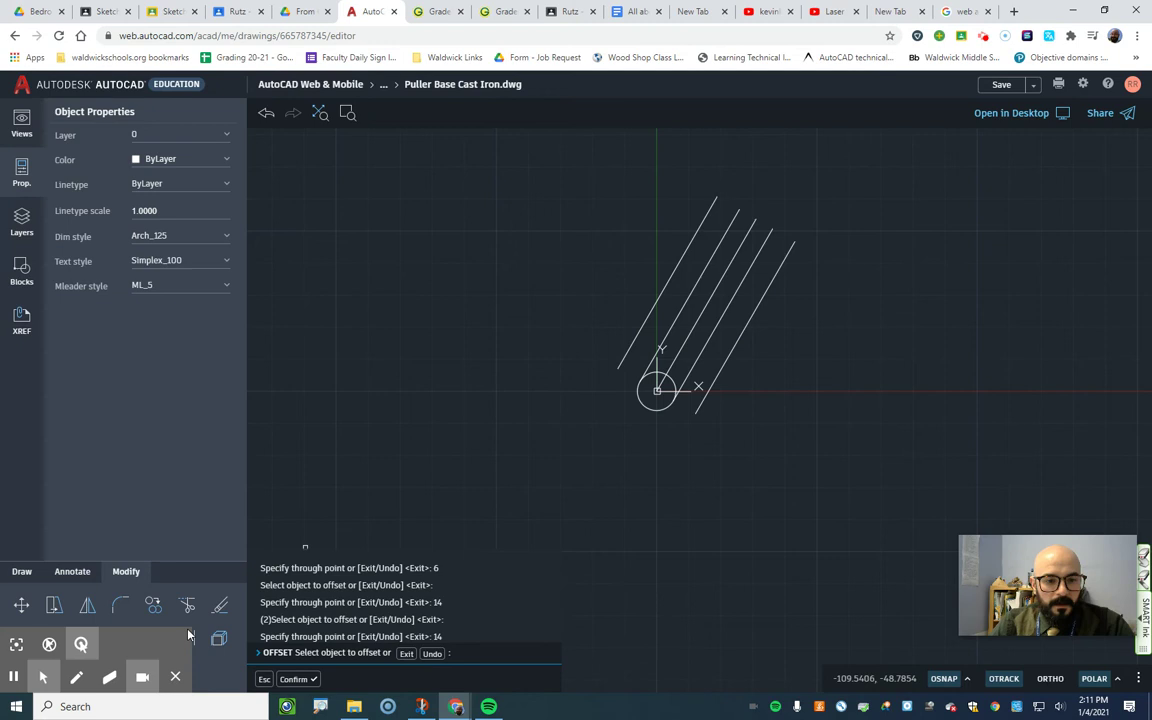
left_click(292, 679)
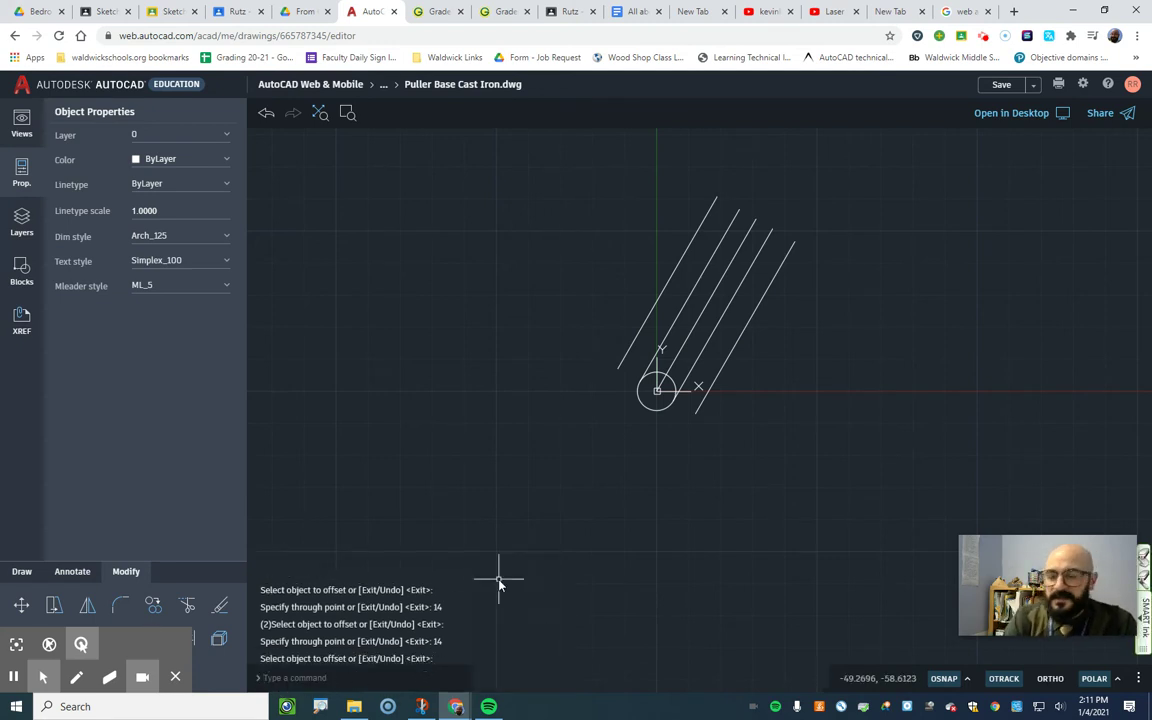
Draw a line 17 long from the circle's centre along the slanted centre line
type("l")
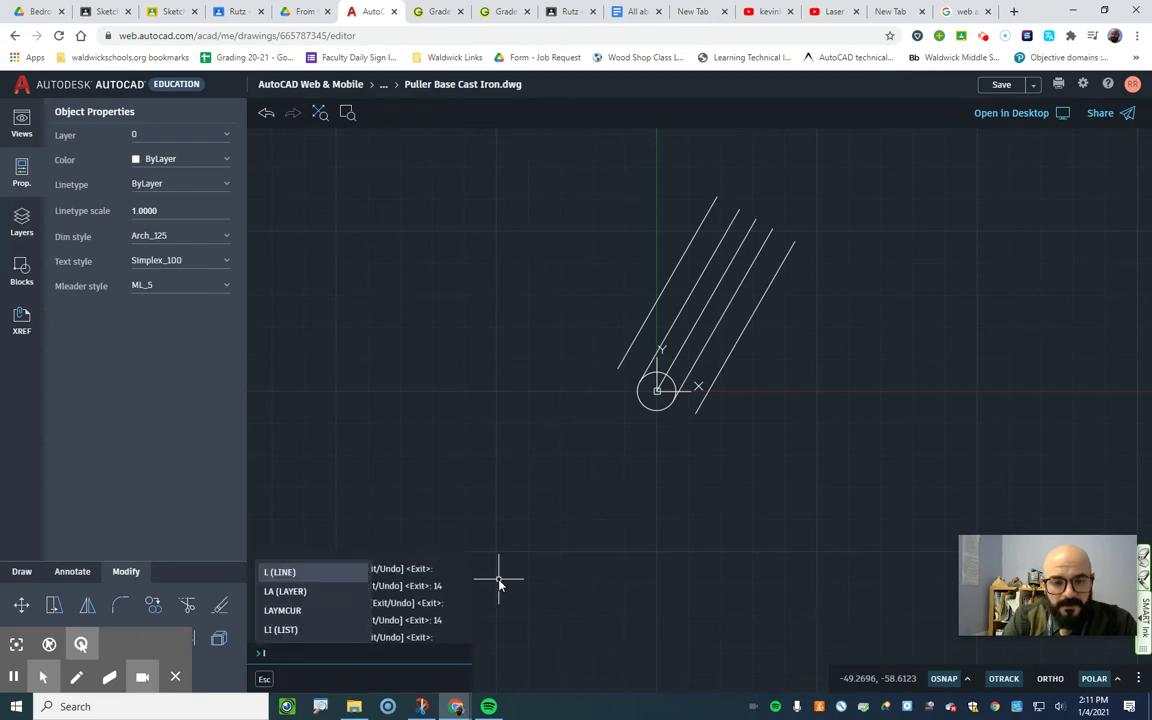
type("ine")
key("Return")
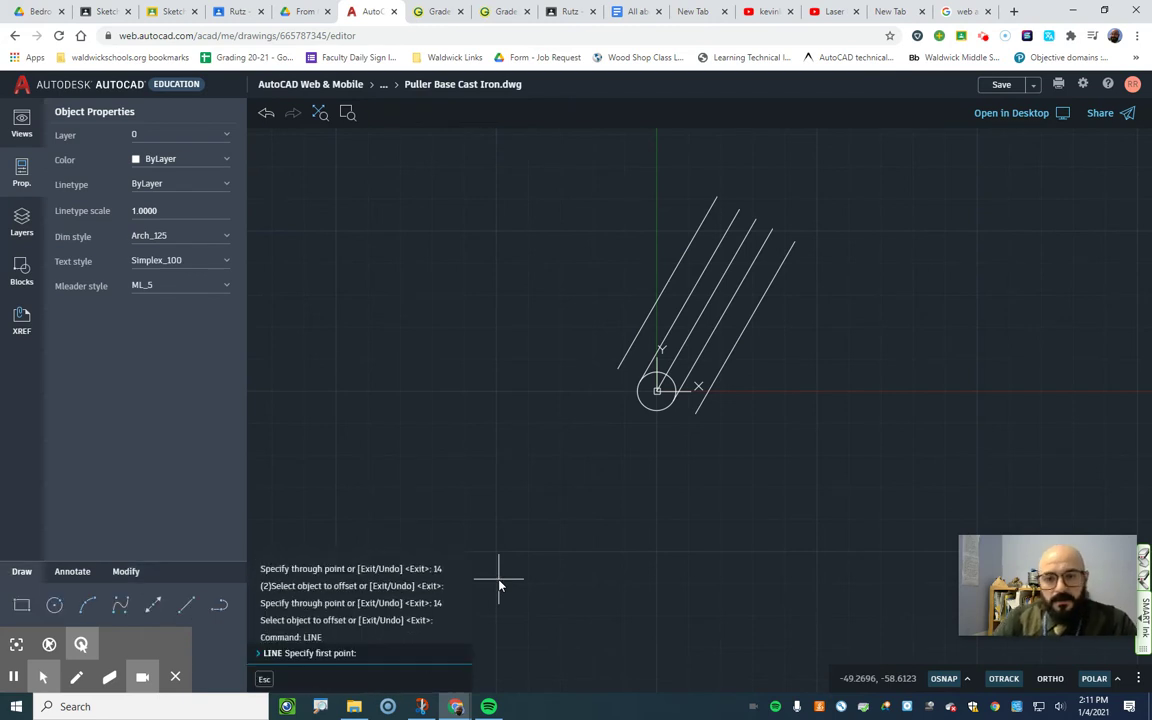
left_click(657, 390)
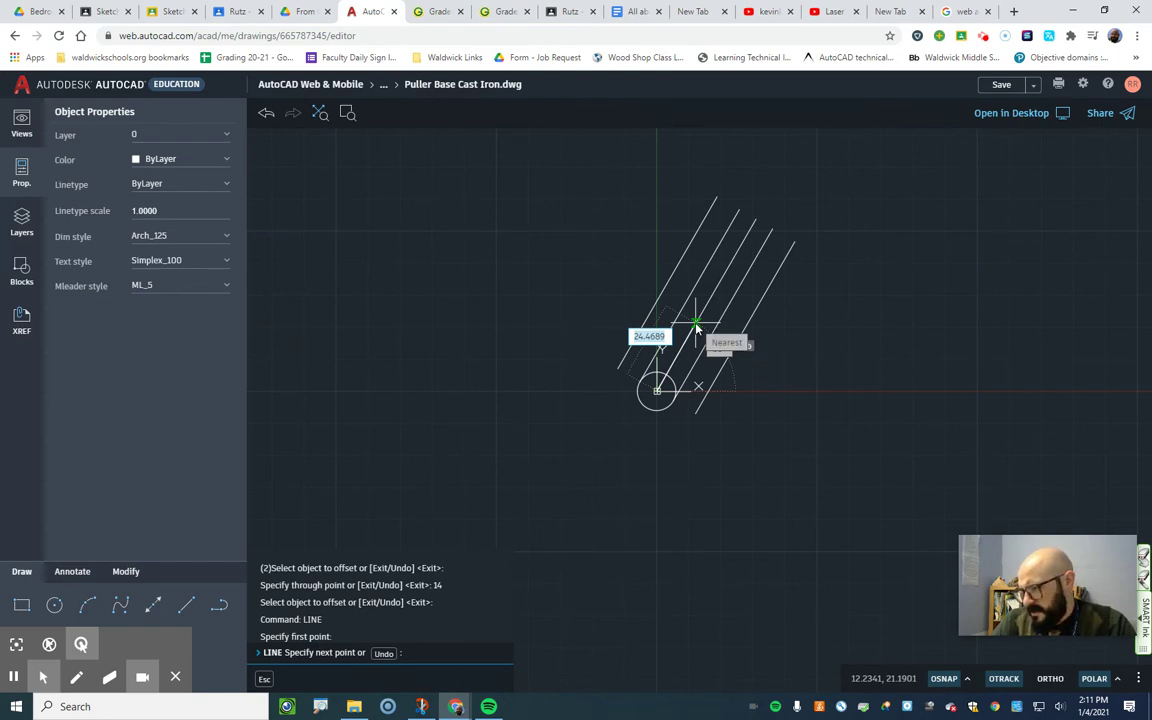
type("17")
key("Return")
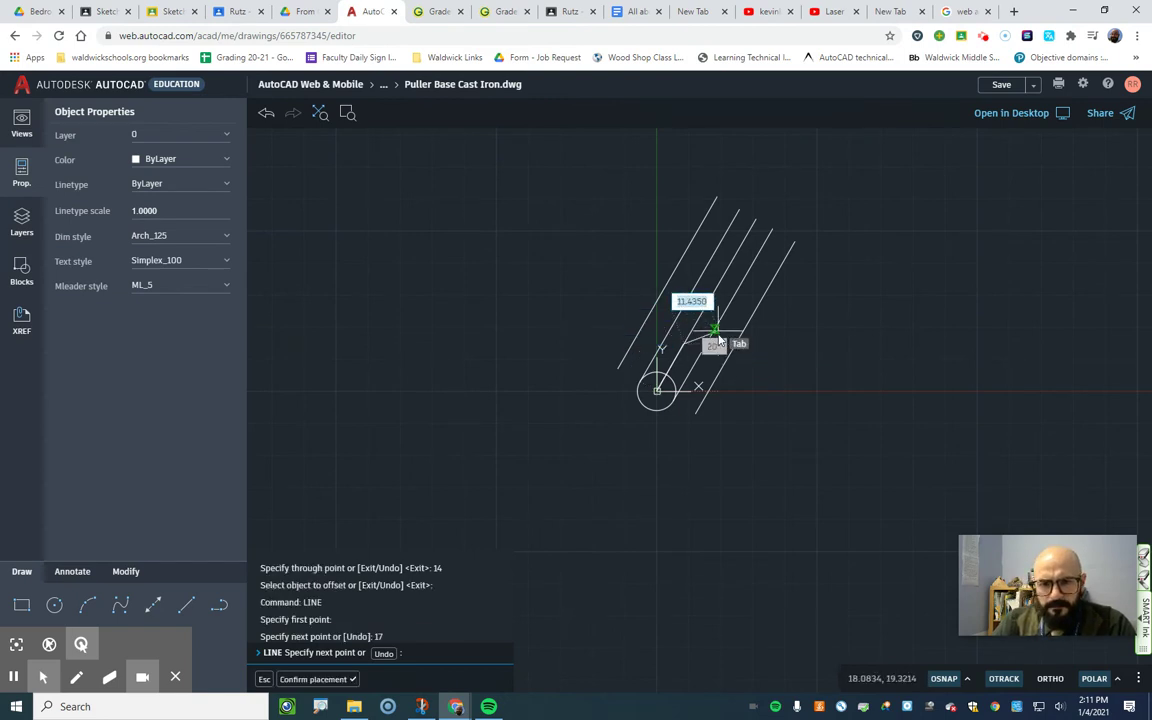
scroll(703, 360, "up", 2)
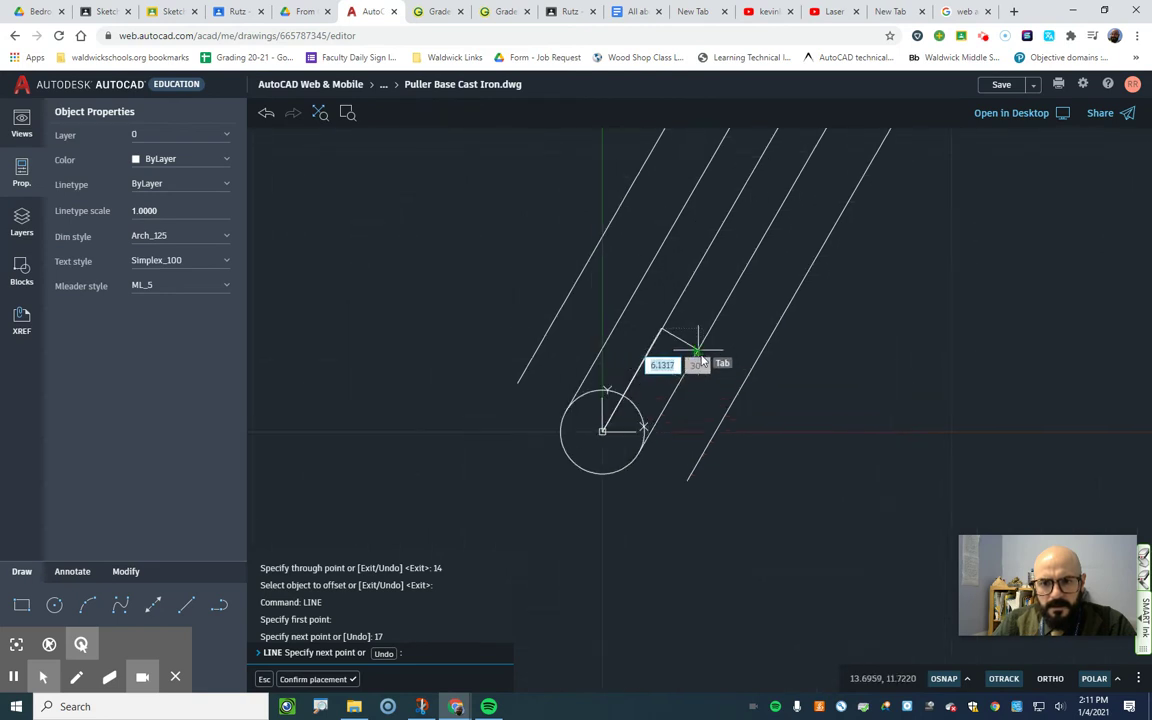
scroll(701, 352, "up", 3)
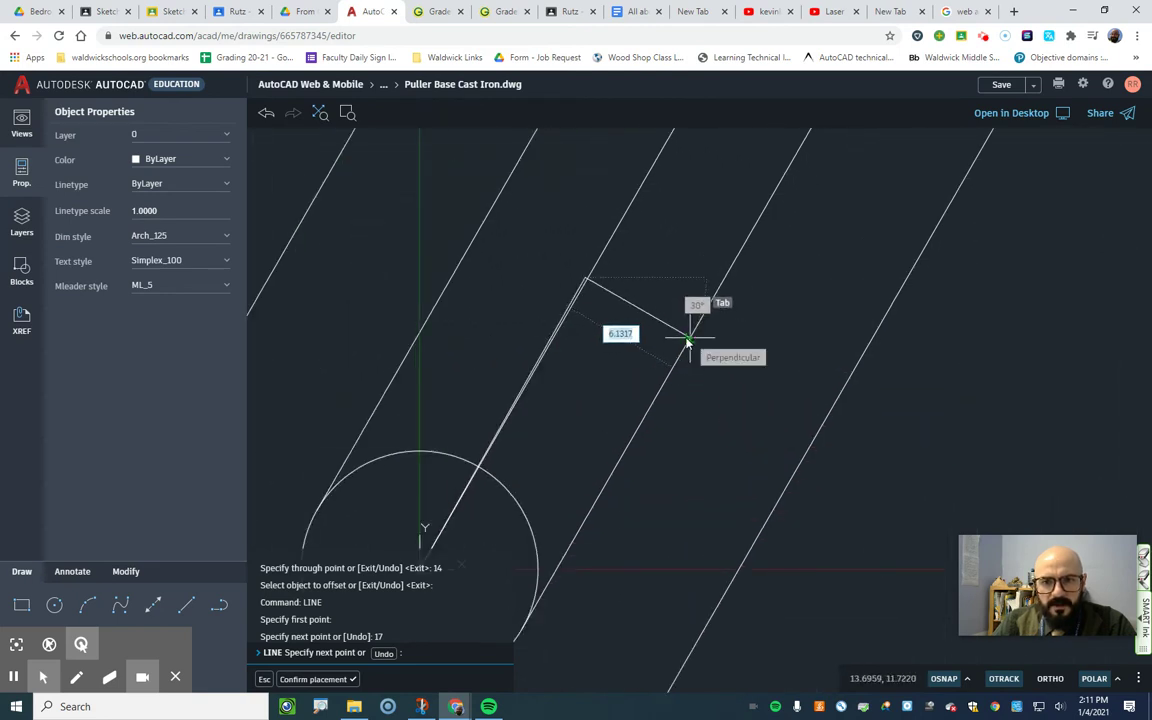
key("Escape")
key("Escape")
key("Escape")
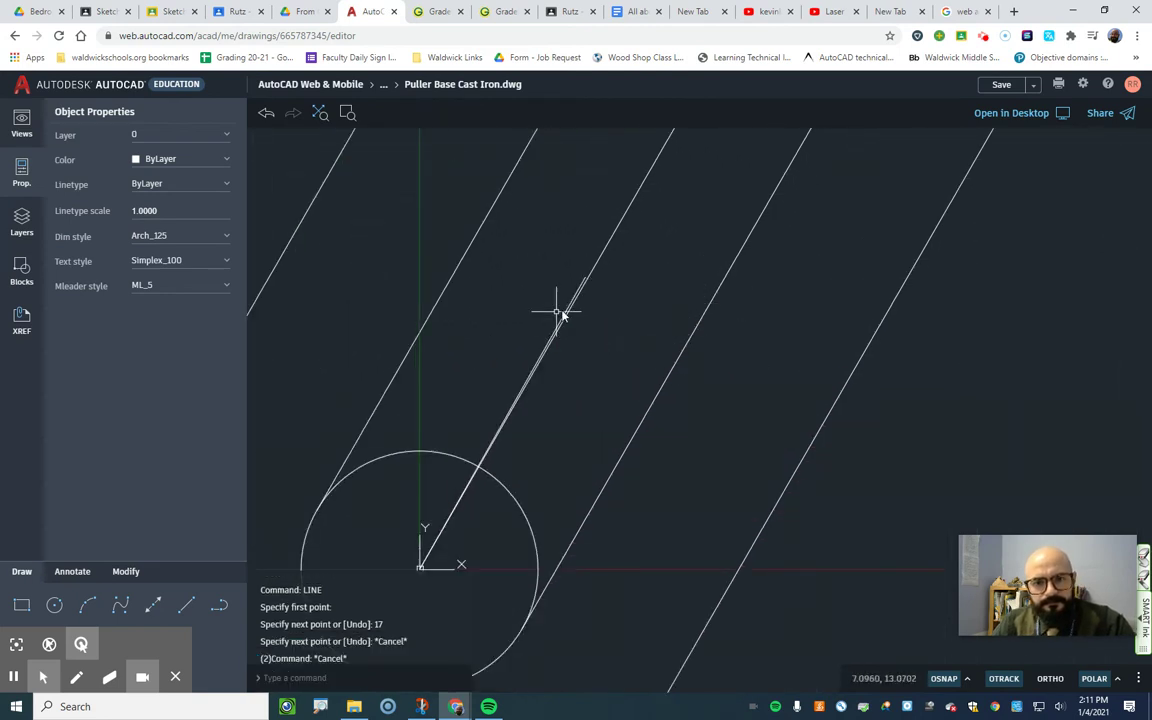
Undo the slightly off-angle 17-long line, keeping the offset arm and slot lines in place
scroll(560, 290, "up", 2)
scroll(610, 302, "down", 3)
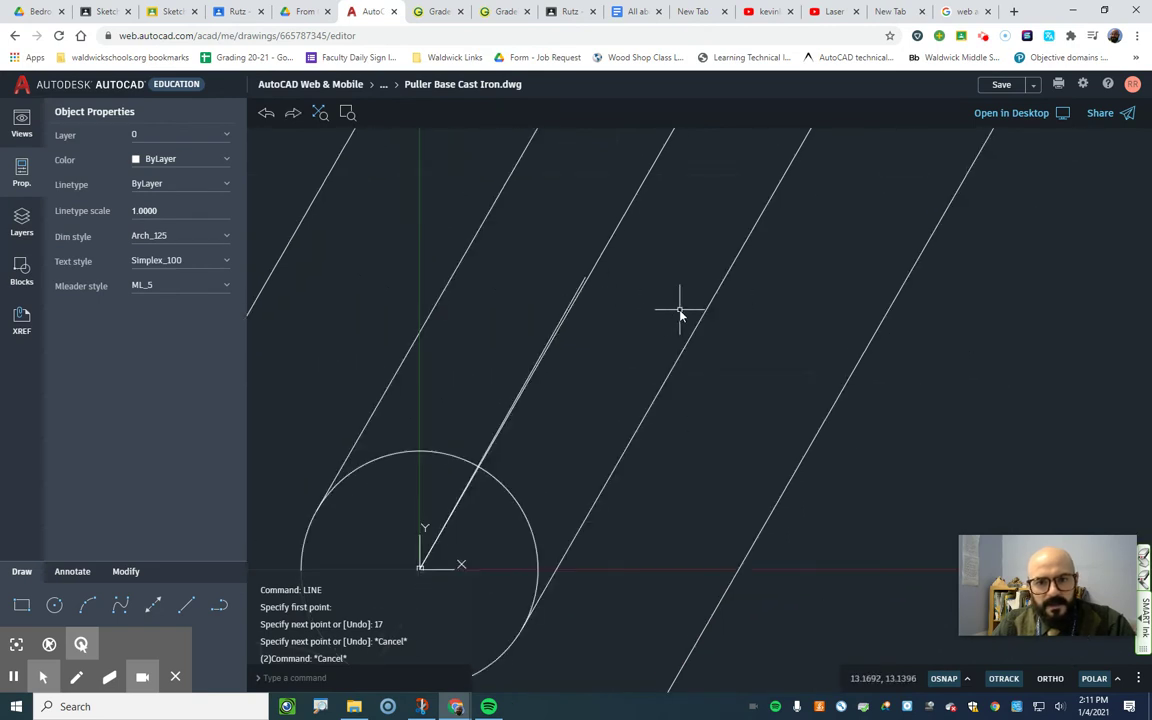
scroll(676, 314, "down", 2)
key("ctrl+z")
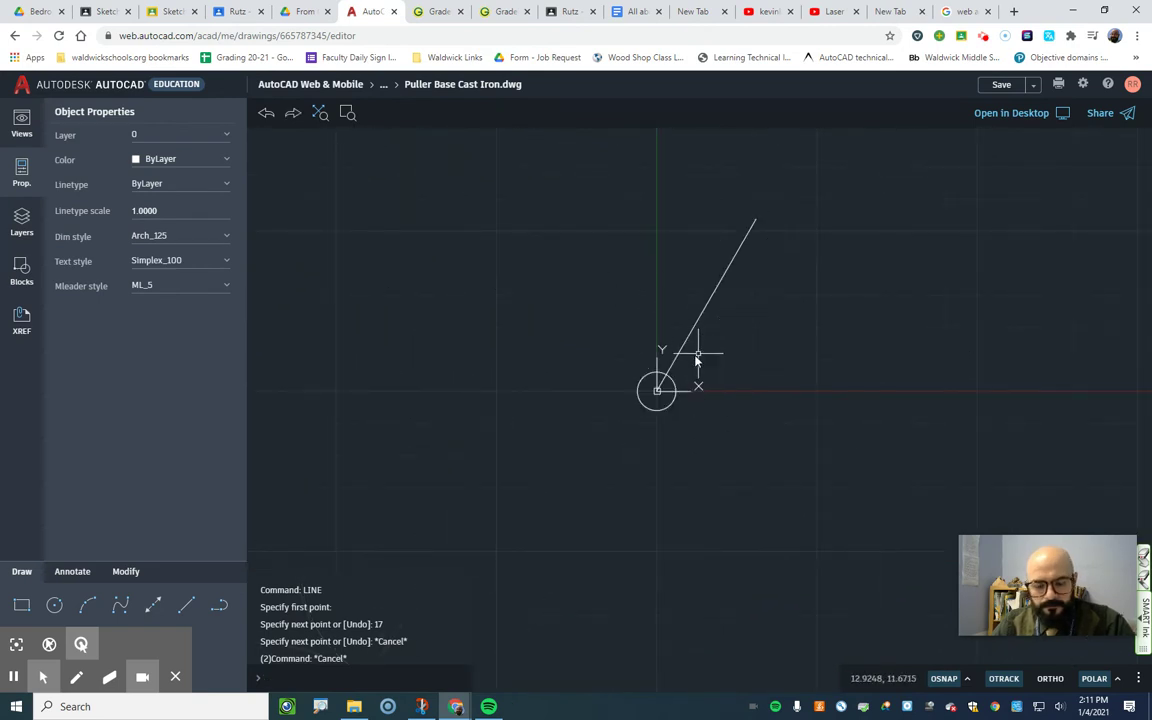
key("ctrl+y")
scroll(690, 352, "up", 1)
scroll(689, 348, "up", 3)
scroll(663, 360, "up", 2)
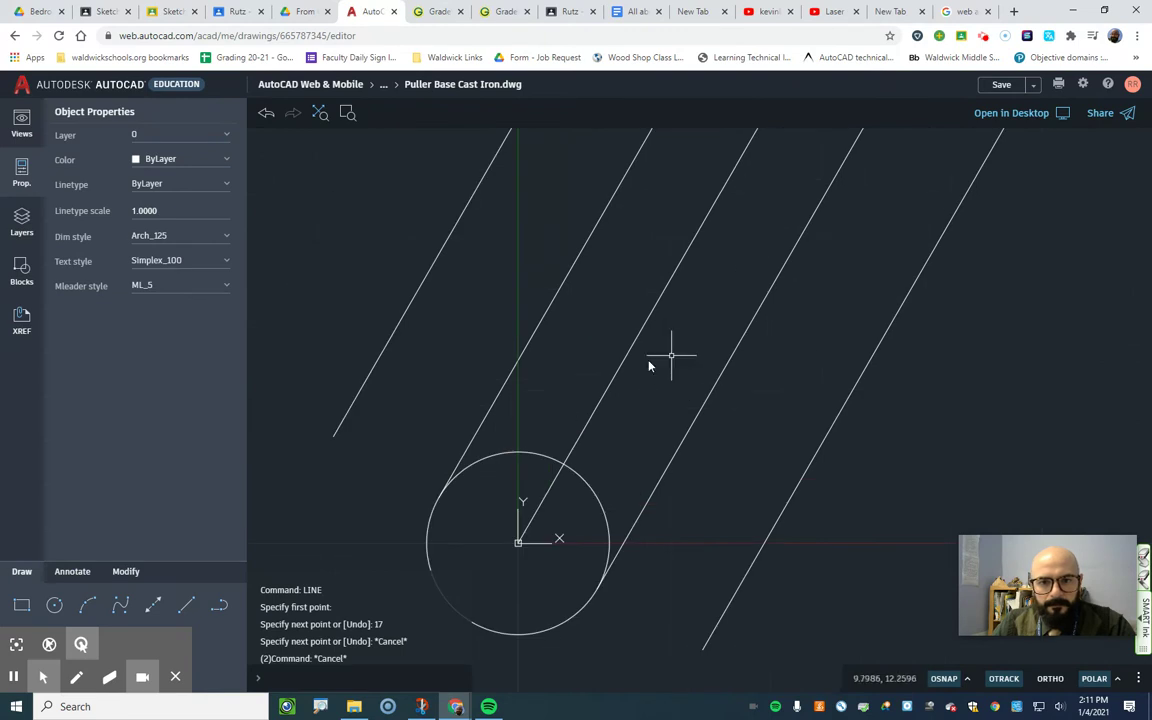
Try to redraw the 17-long line from the circle's centre along the 60-degree centre line
left_click(190, 608)
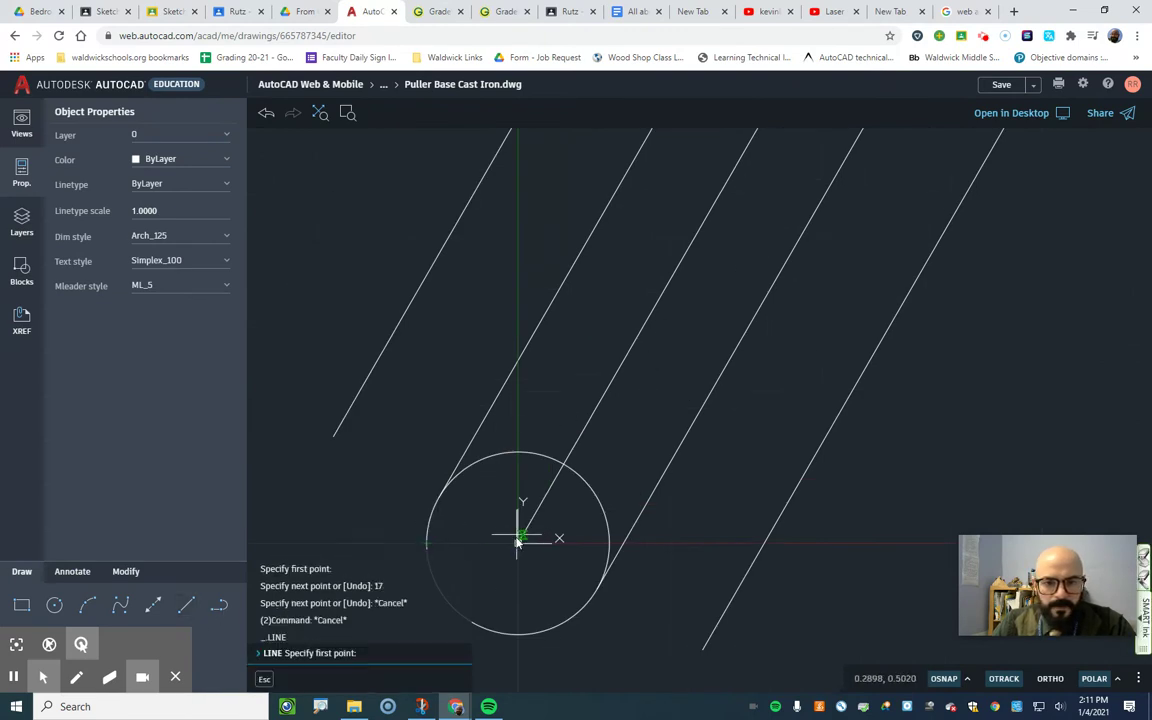
left_click(518, 542)
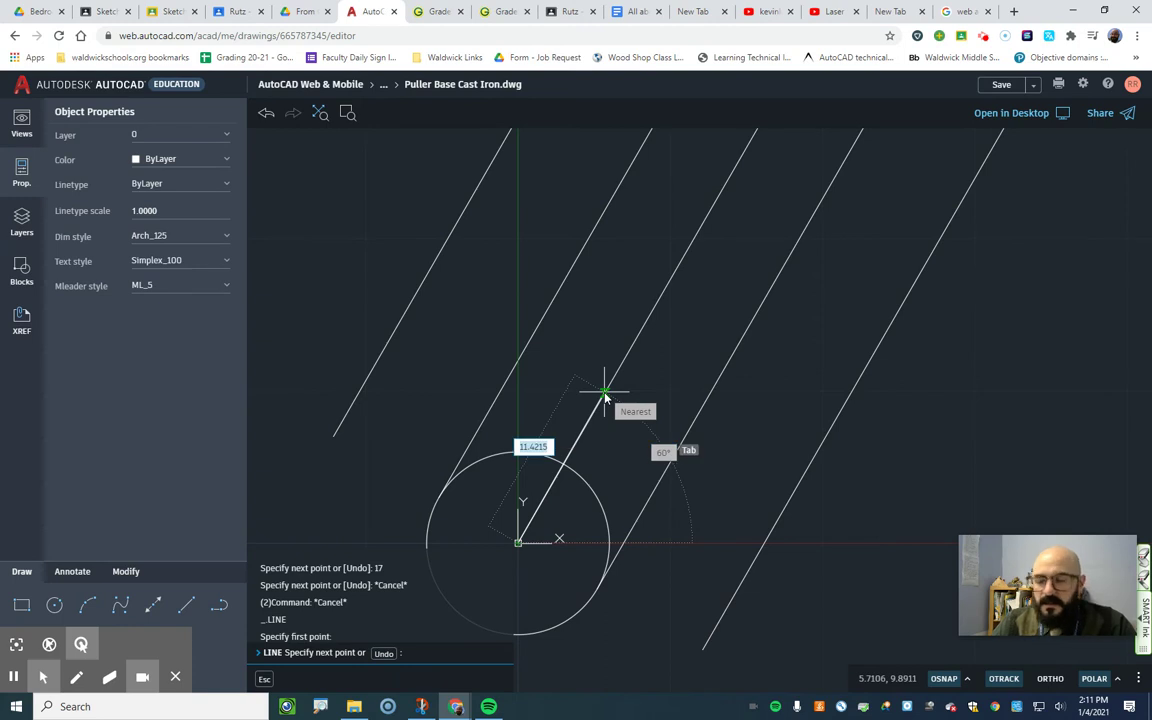
type("17")
key("Return")
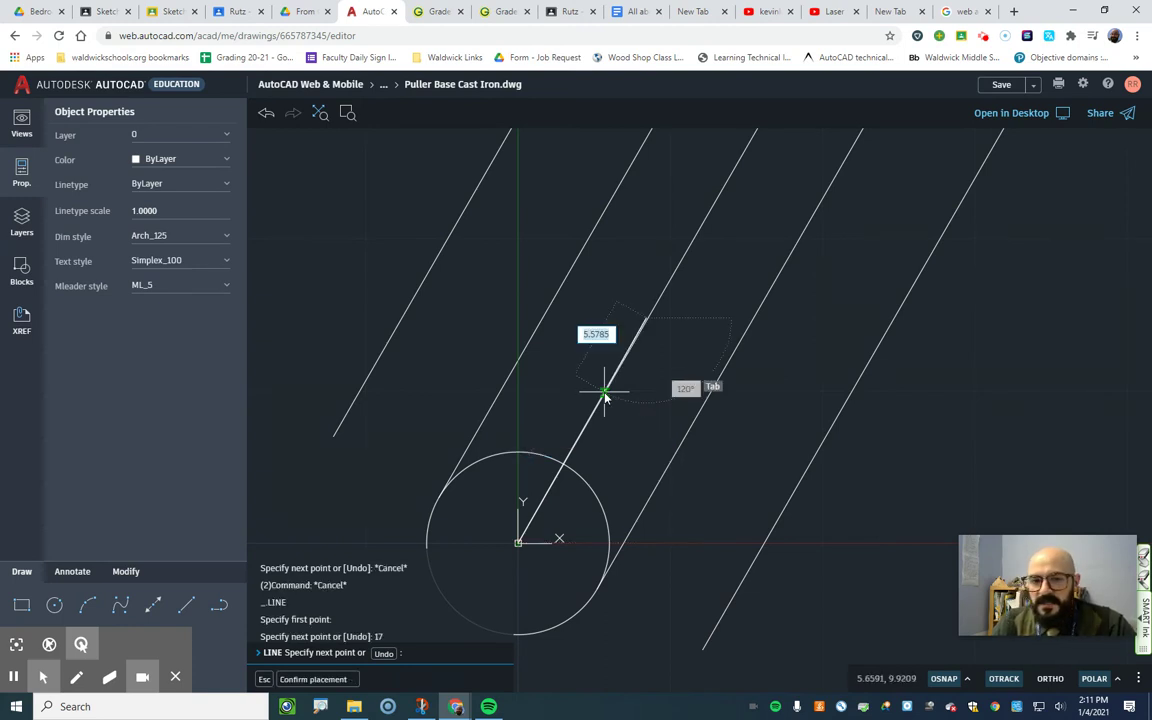
scroll(680, 327, "up", 3)
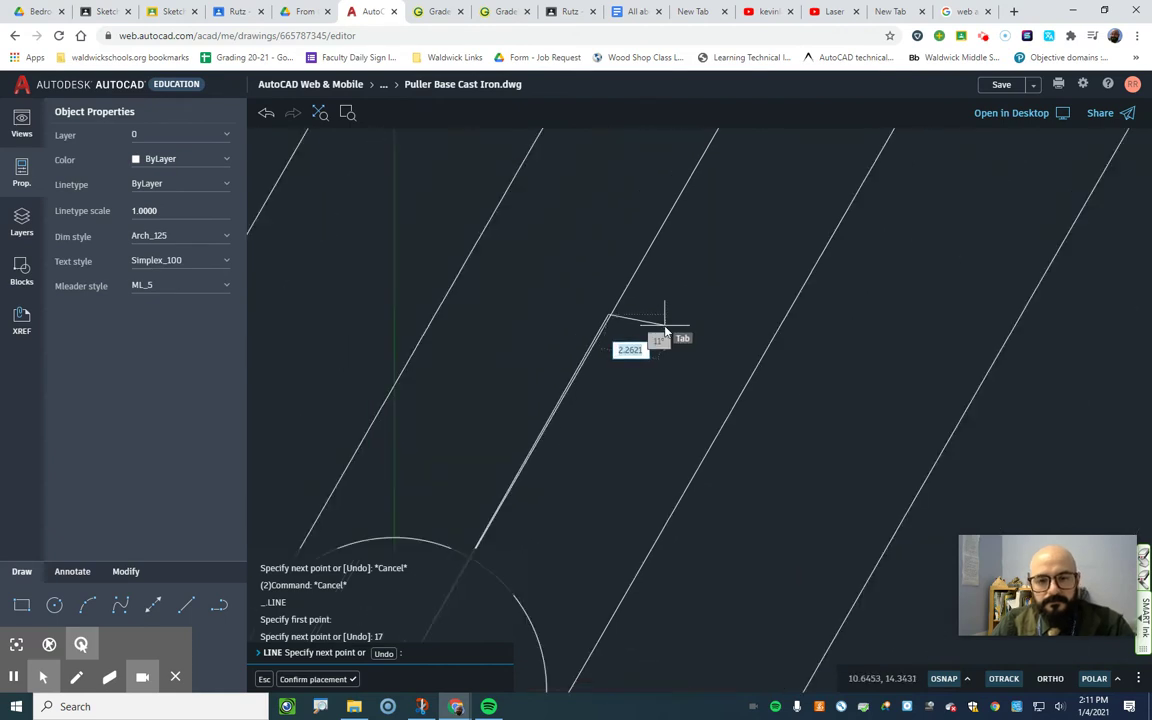
scroll(665, 332, "down", 2)
key("Escape")
scroll(662, 333, "down", 1)
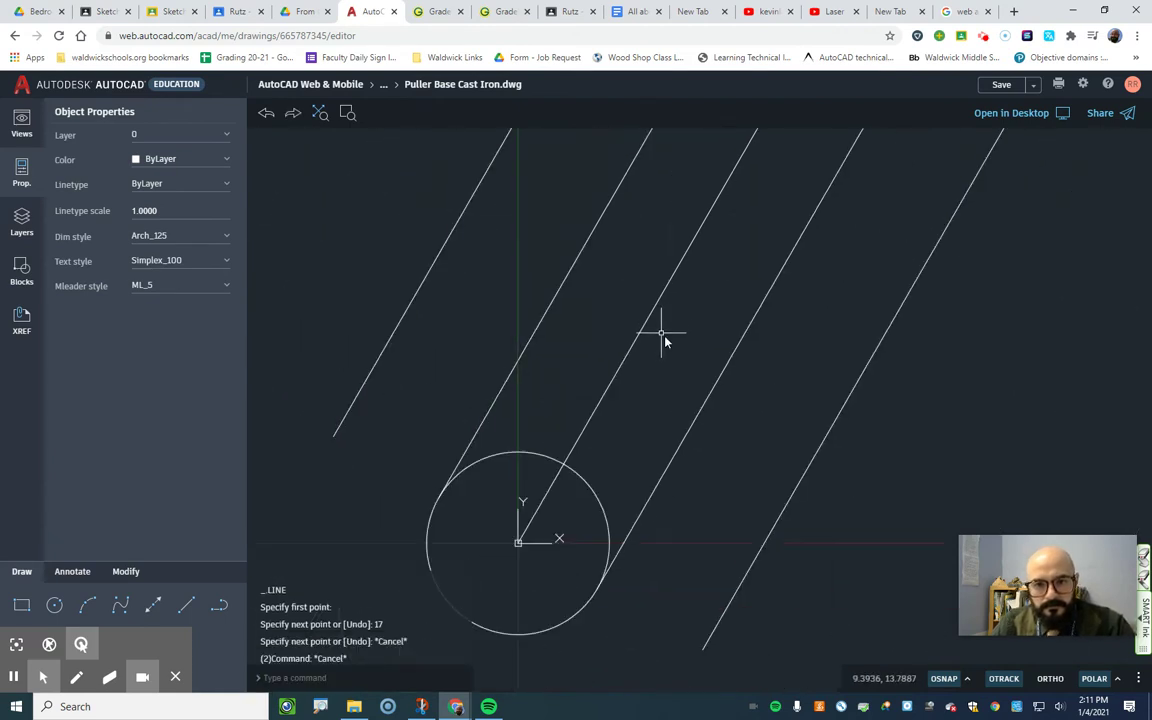
Draw a line 17 long locked at 60 degrees from the circle's centre
left_click(187, 607)
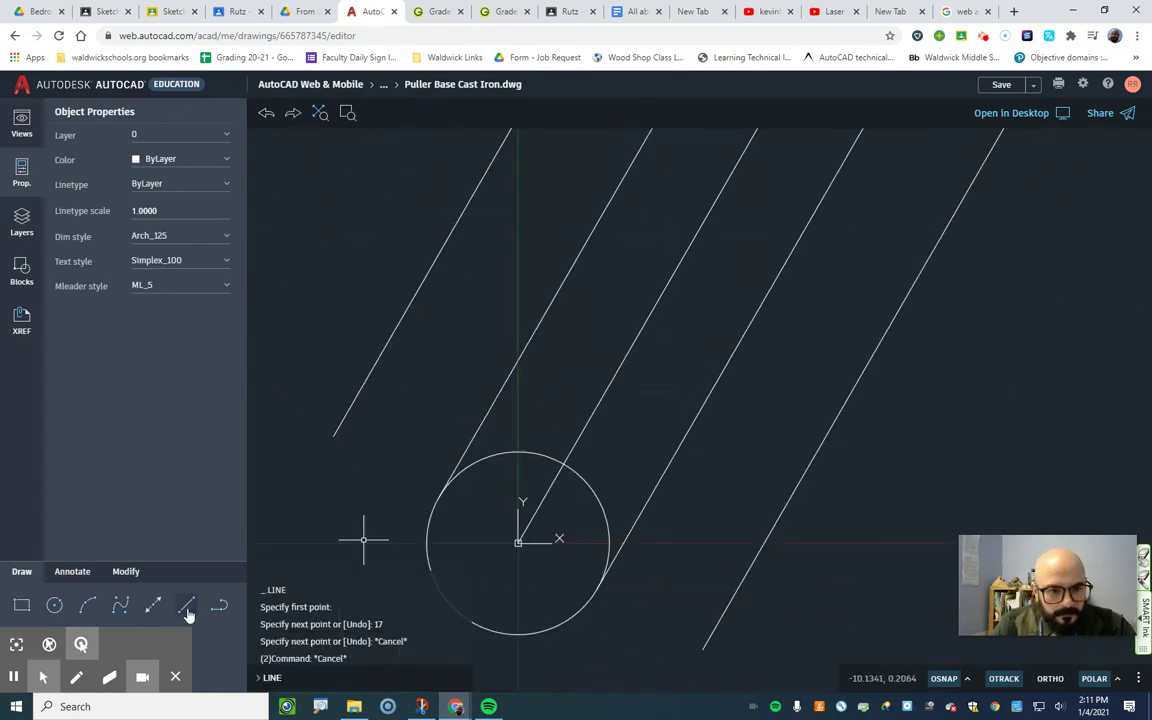
left_click(518, 543)
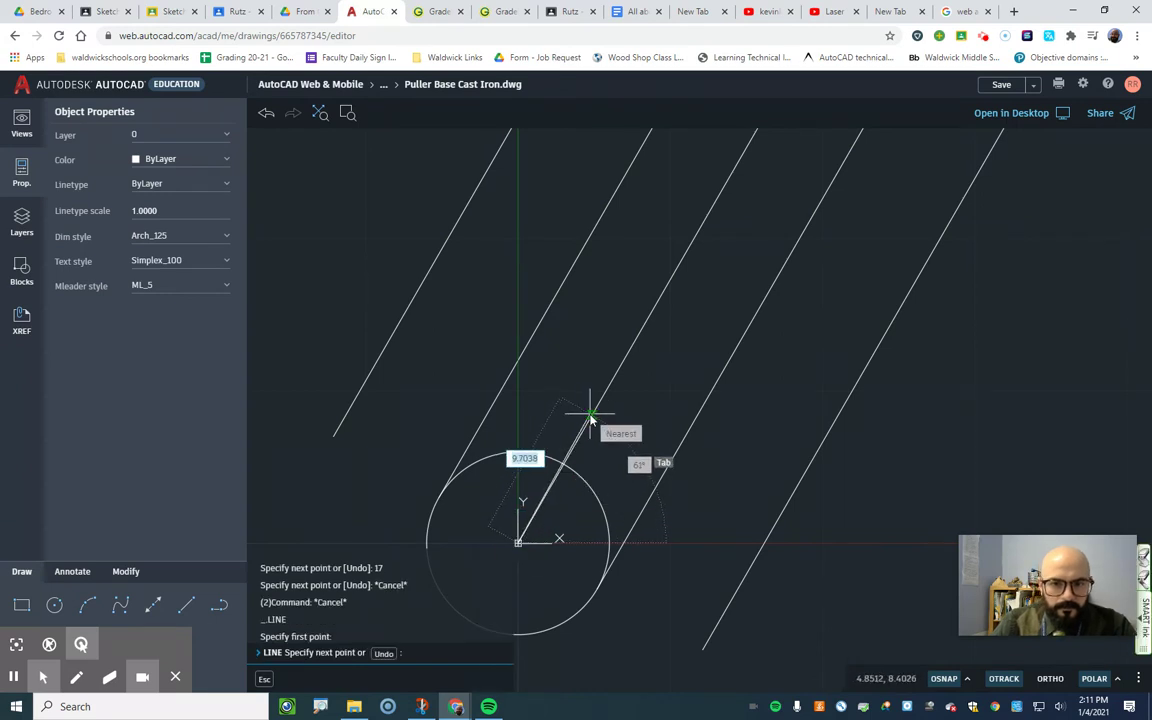
key("Tab")
type("60")
key("Tab")
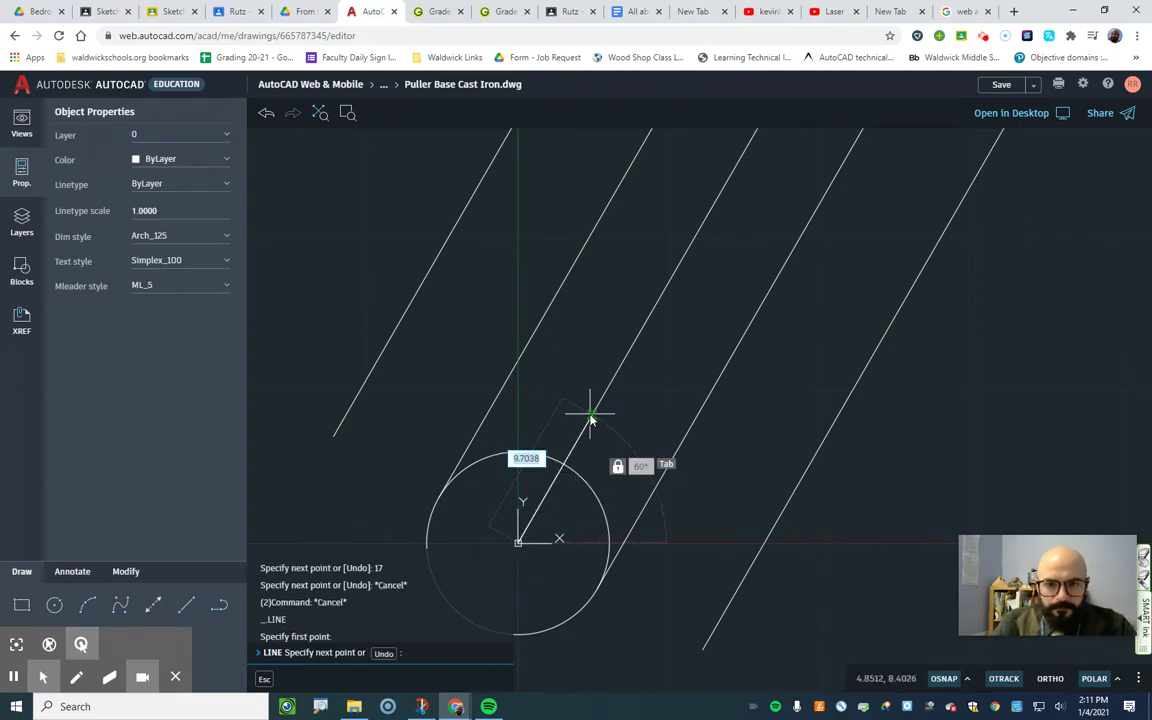
type("17")
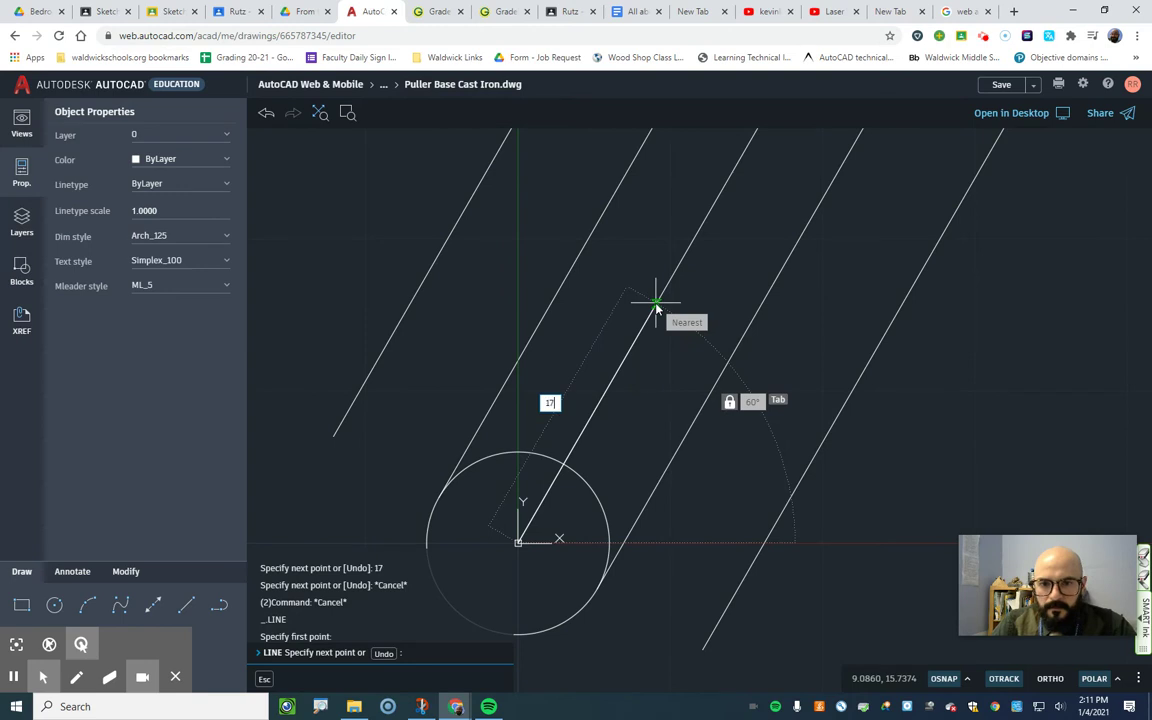
key("Return")
Continue the line from the end of the 17-long segment perpendicular to the lower-right slot edge and finish it
scroll(660, 311, "up", 3)
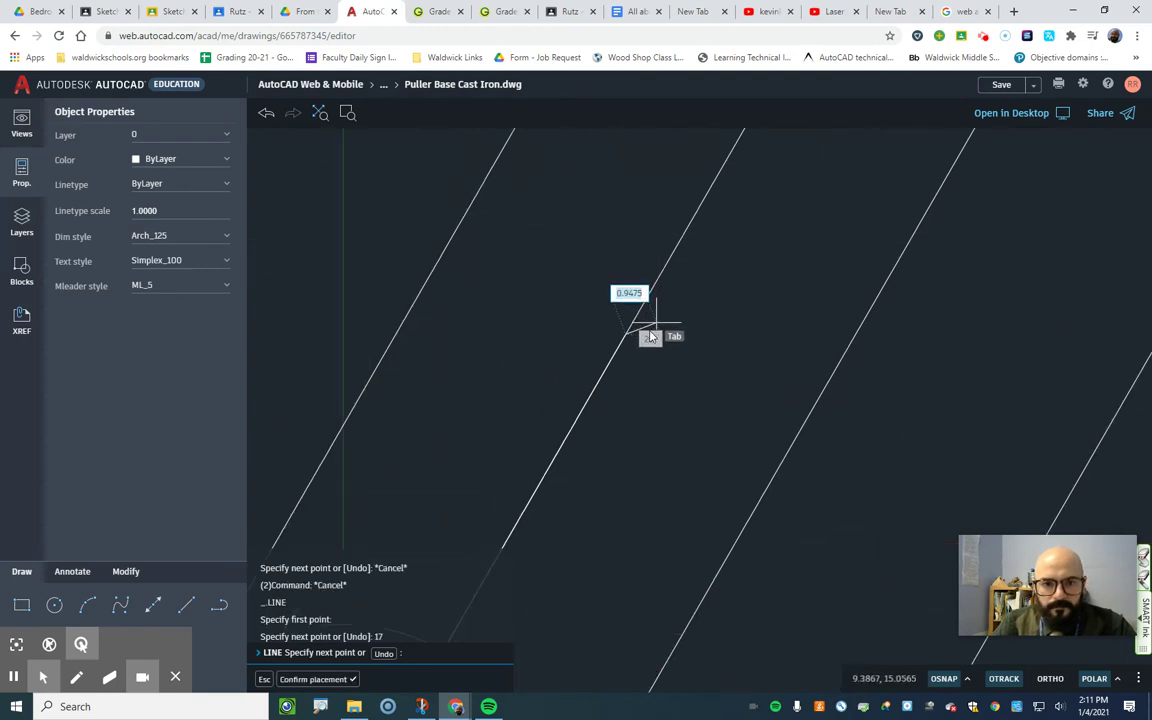
scroll(688, 447, "down", 3)
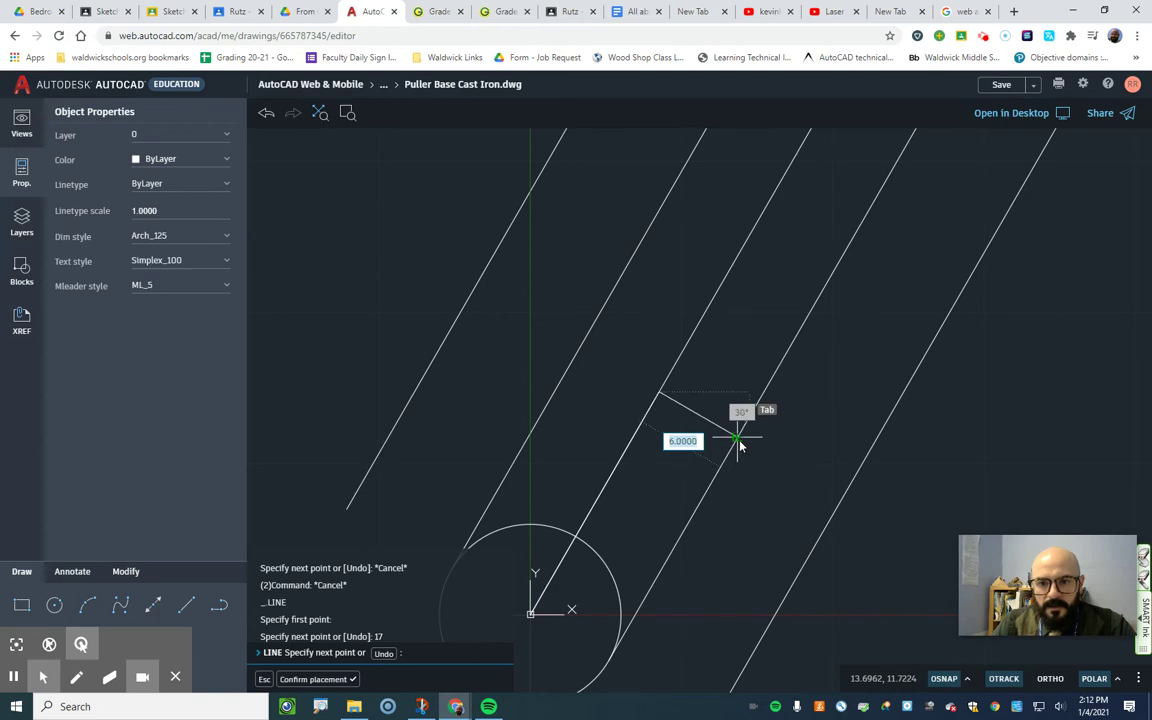
left_click(737, 440)
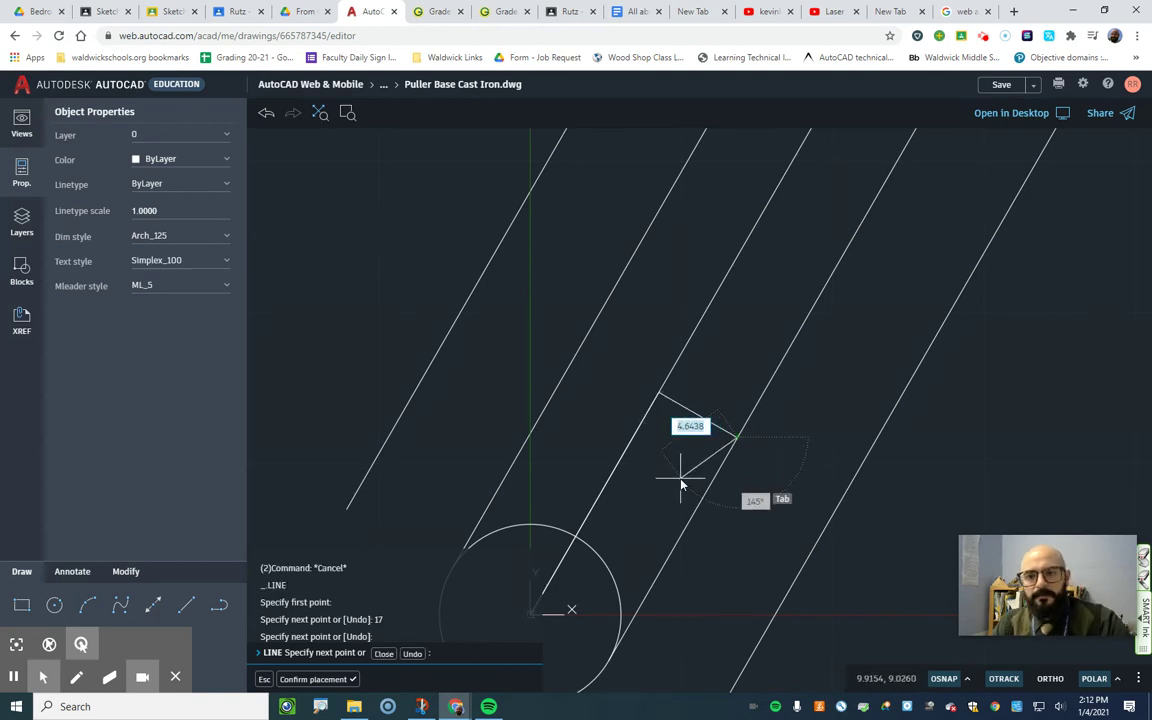
key("Escape")
key("Escape")
scroll(680, 478, "down", 1)
scroll(676, 480, "down", 2)
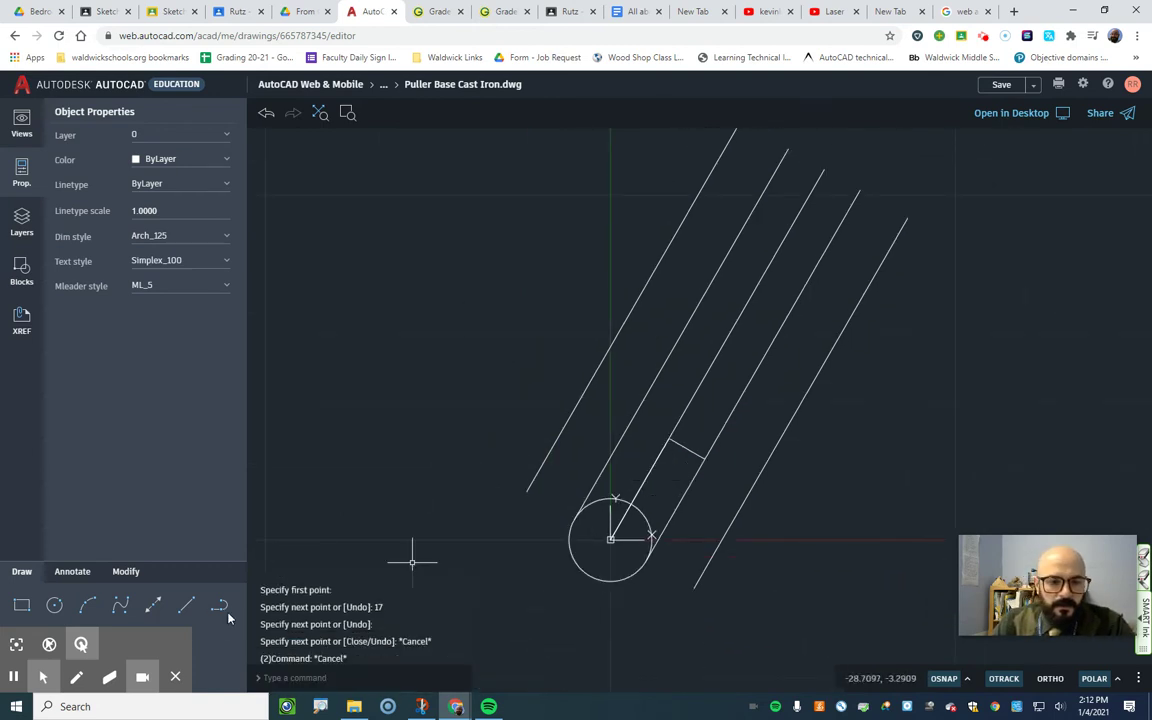
Draw a line 31 long at 60 degrees from the end of the 17-long line, continuing it perpendicular to the lower-right slot edge
left_click(192, 610)
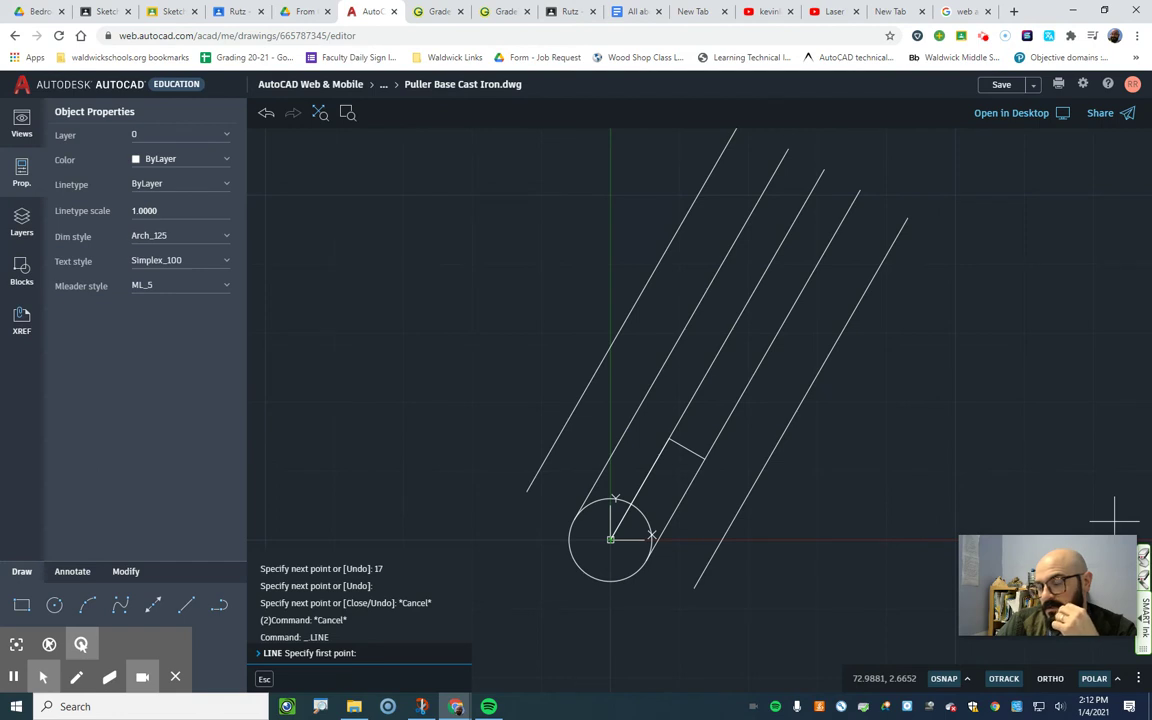
left_click(669, 440)
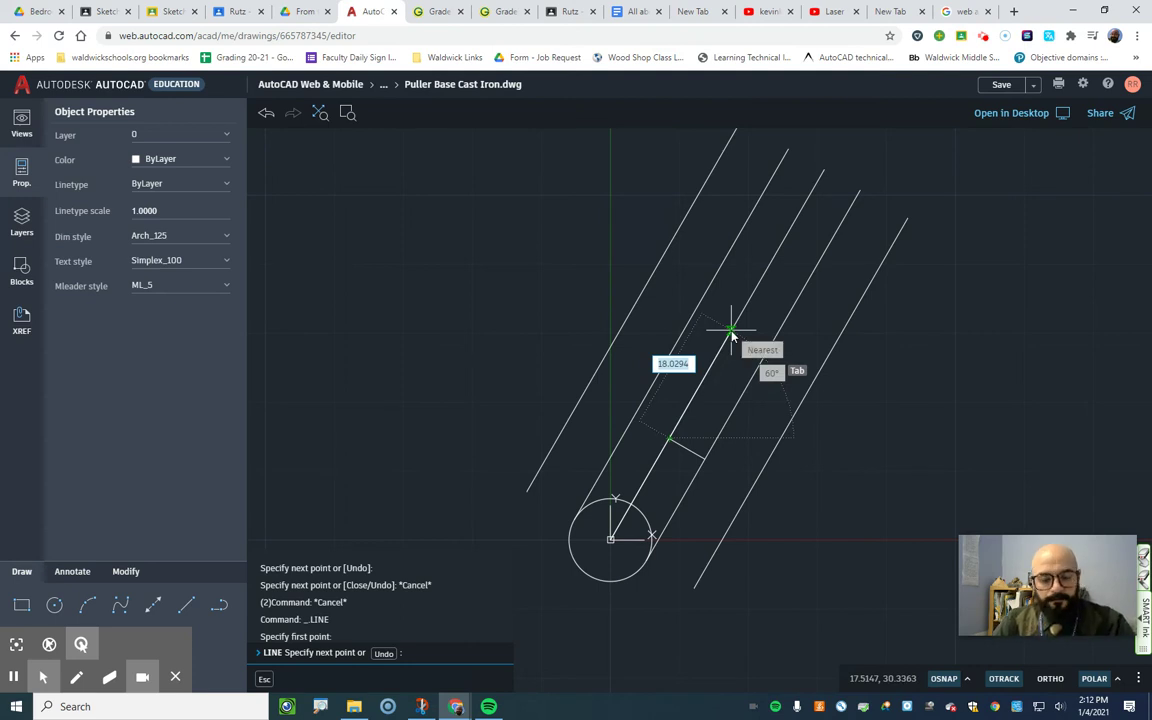
key("Tab")
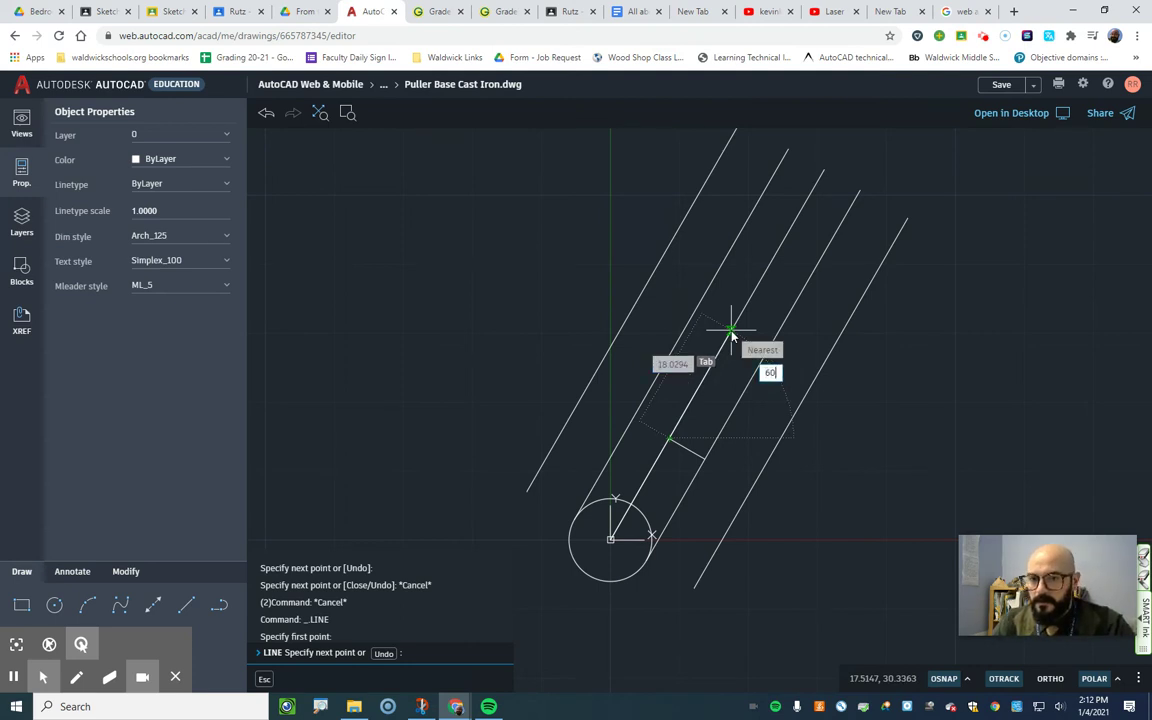
key("Tab")
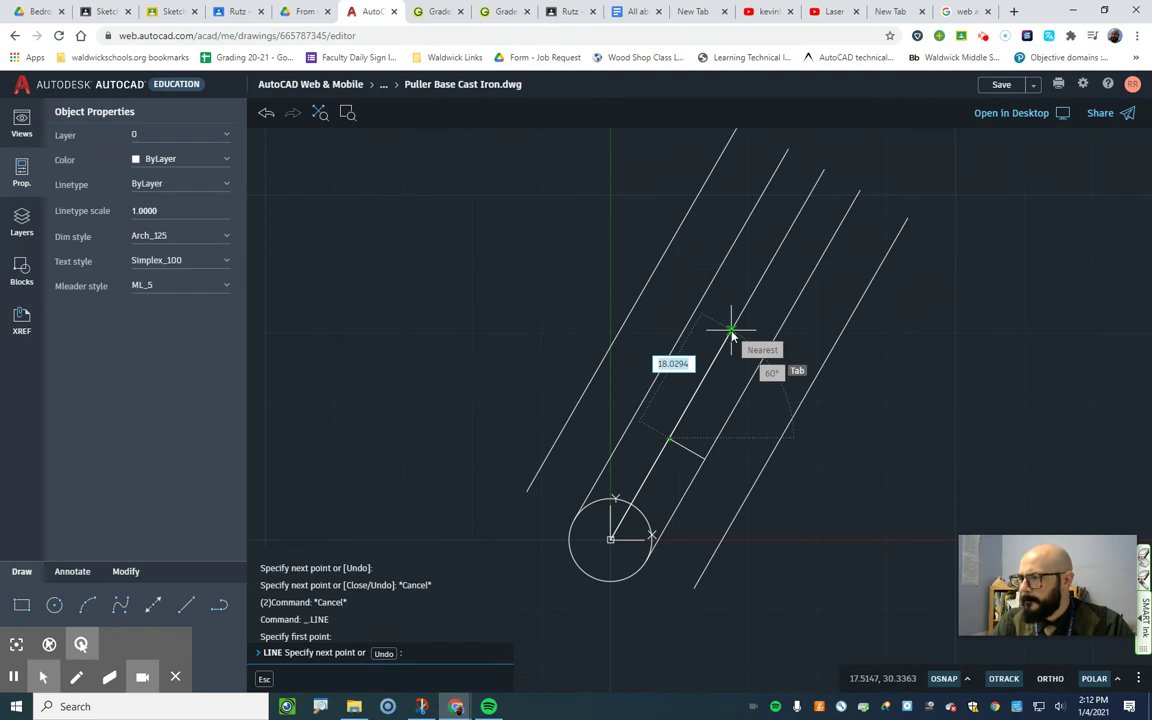
type("31")
key("Return")
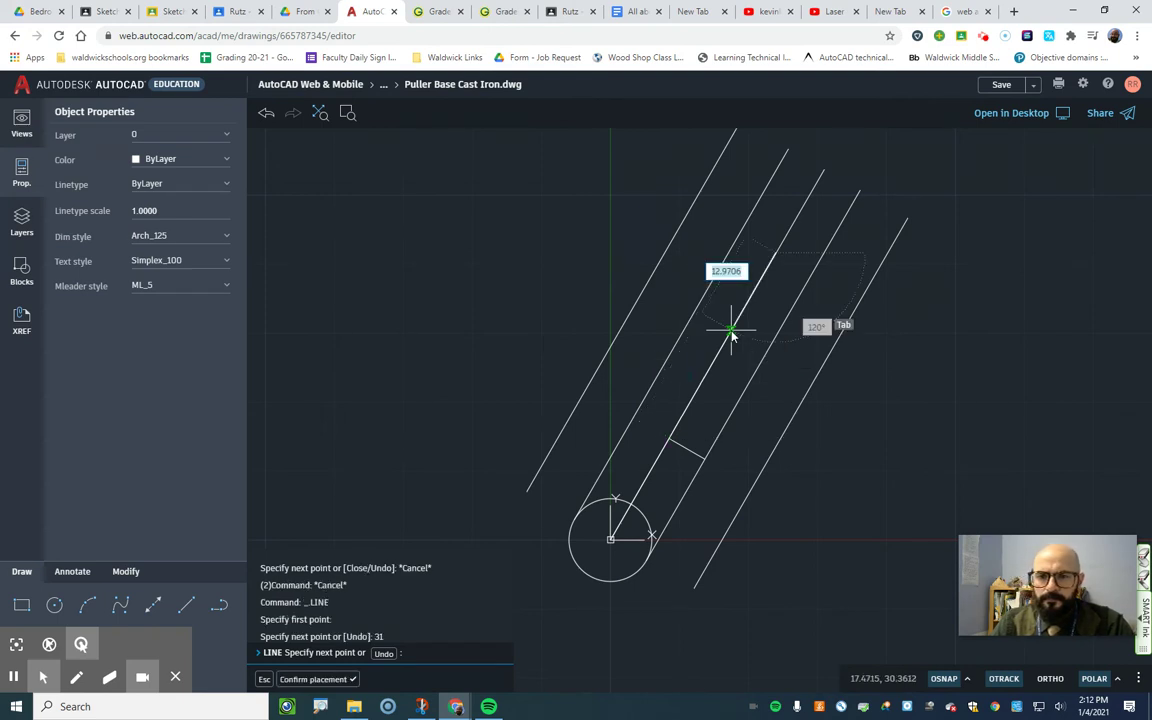
left_click(812, 272)
key("Escape")
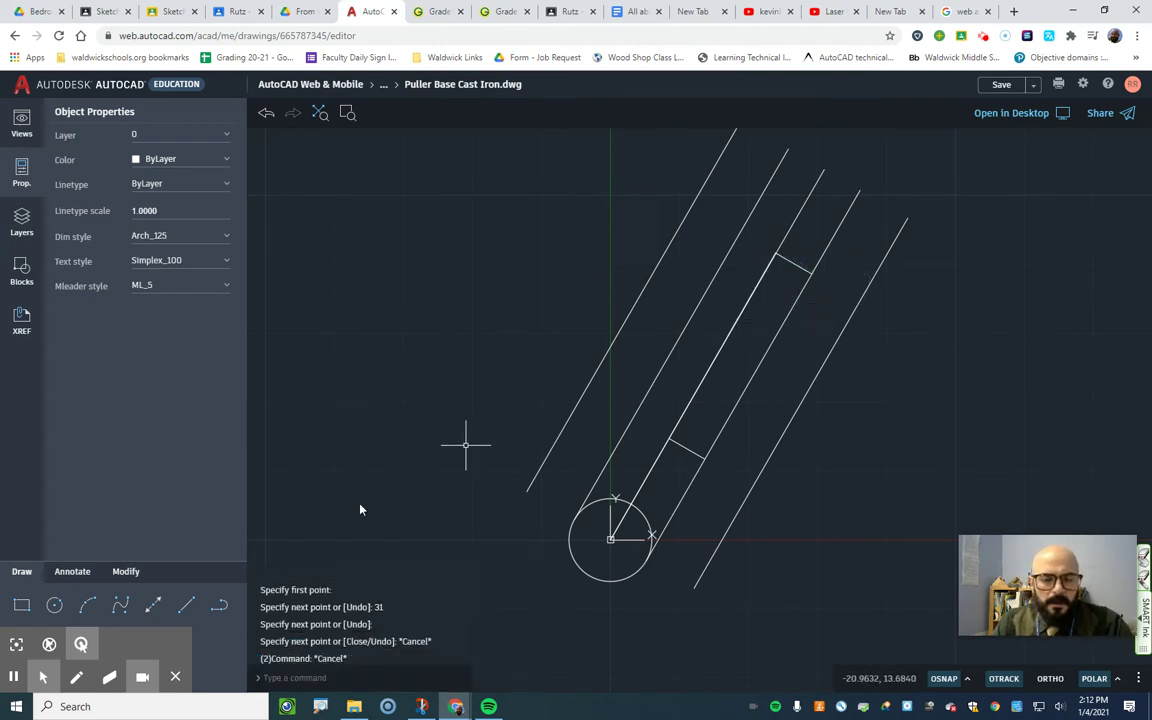
Draw a circle of radius 6 at the slot's lower end, centred on the end of the 17-long line
left_click(58, 606)
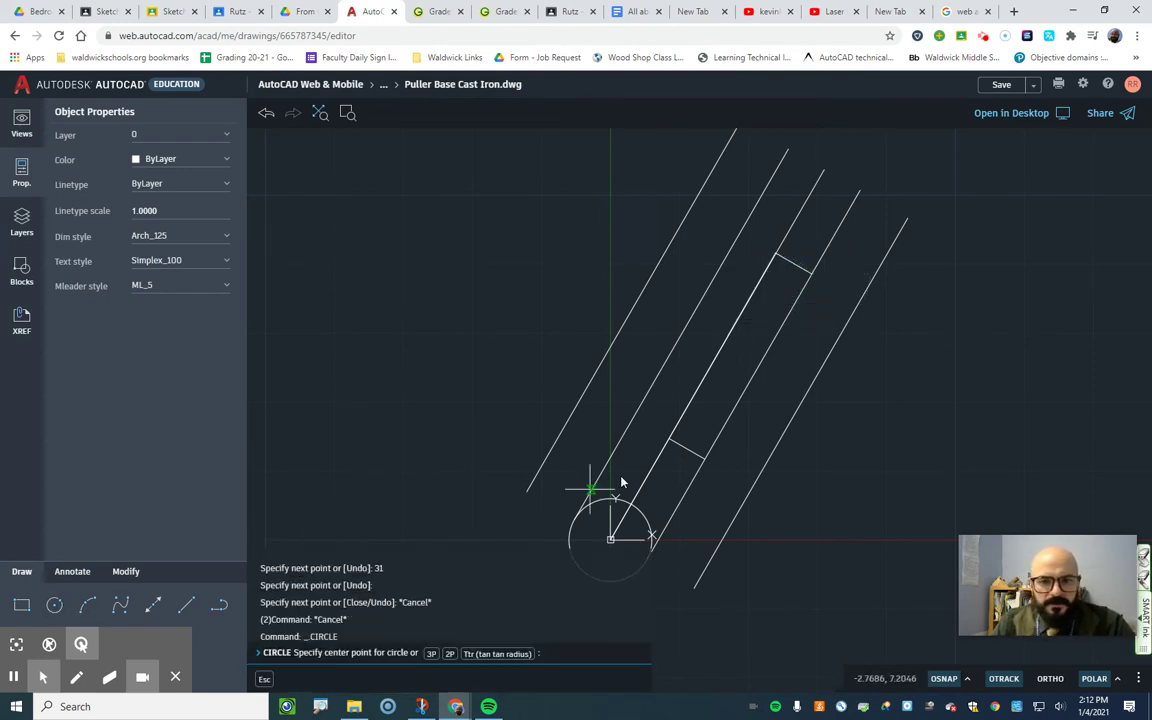
left_click(668, 438)
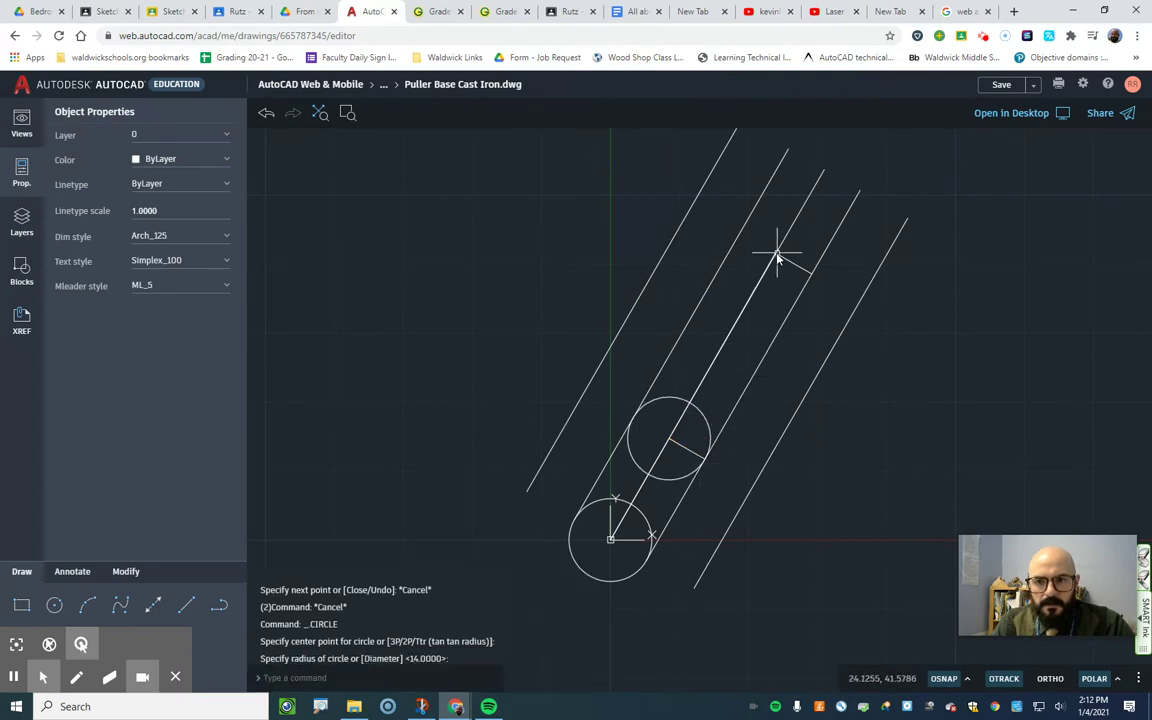
type("c")
key("Return")
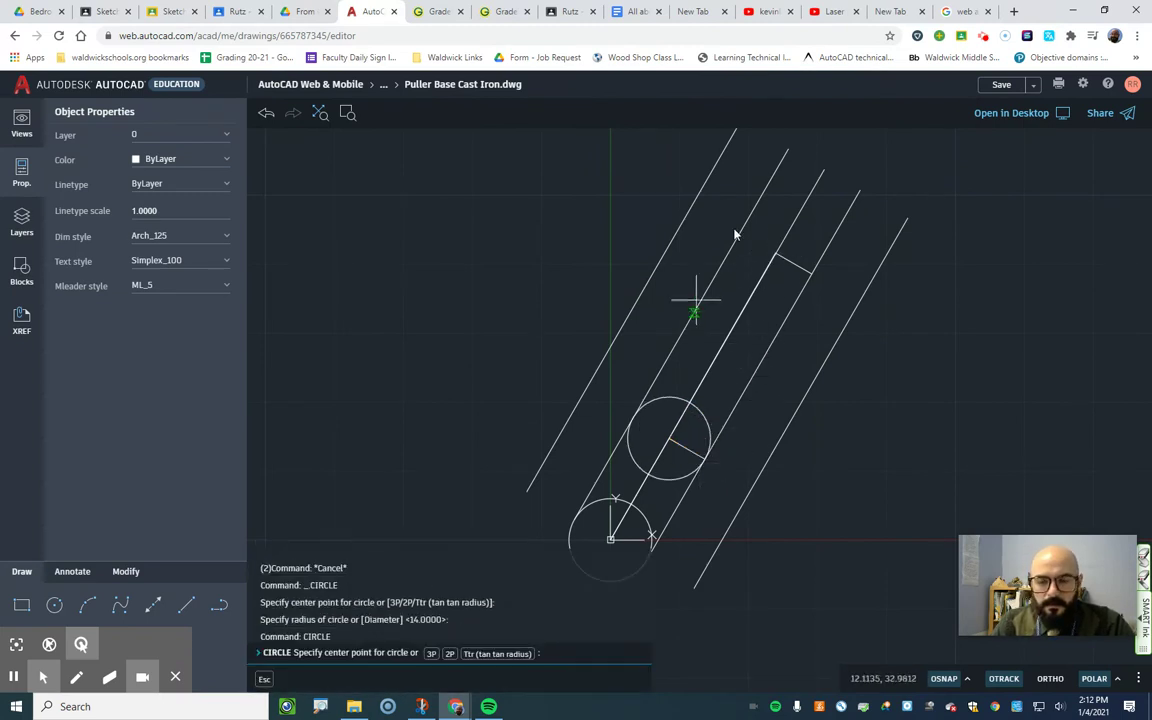
left_click(775, 253)
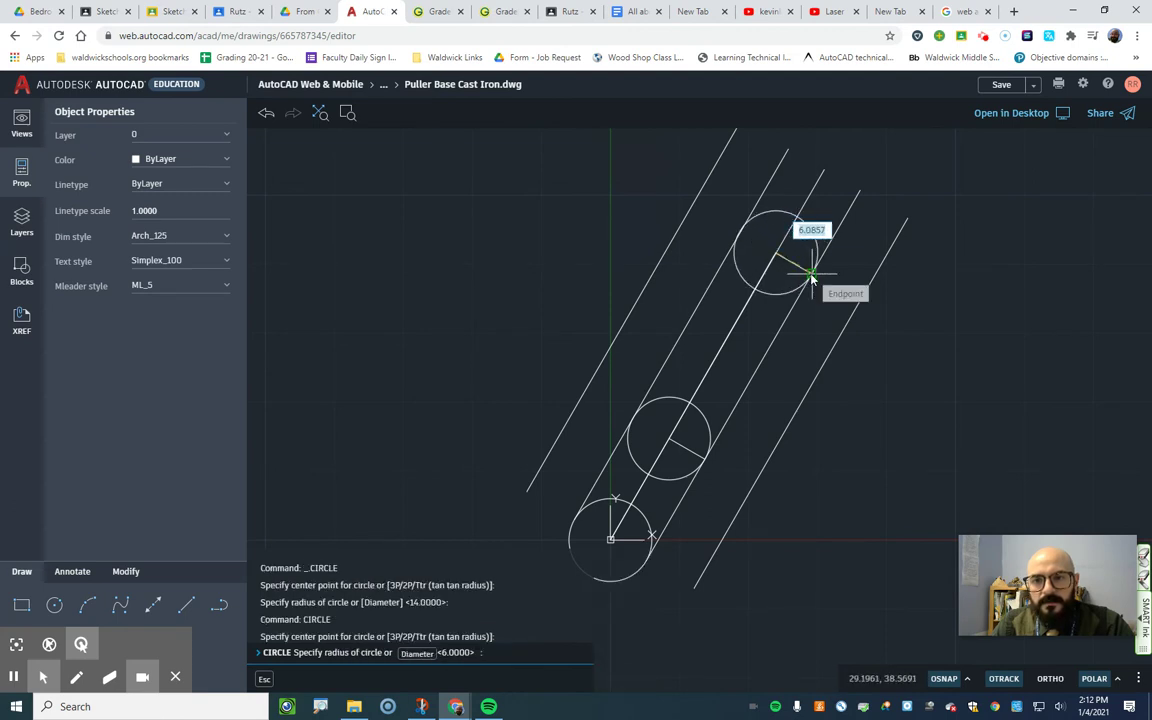
scroll(810, 272, "up", 5)
key("Escape")
key("Escape")
key("Escape")
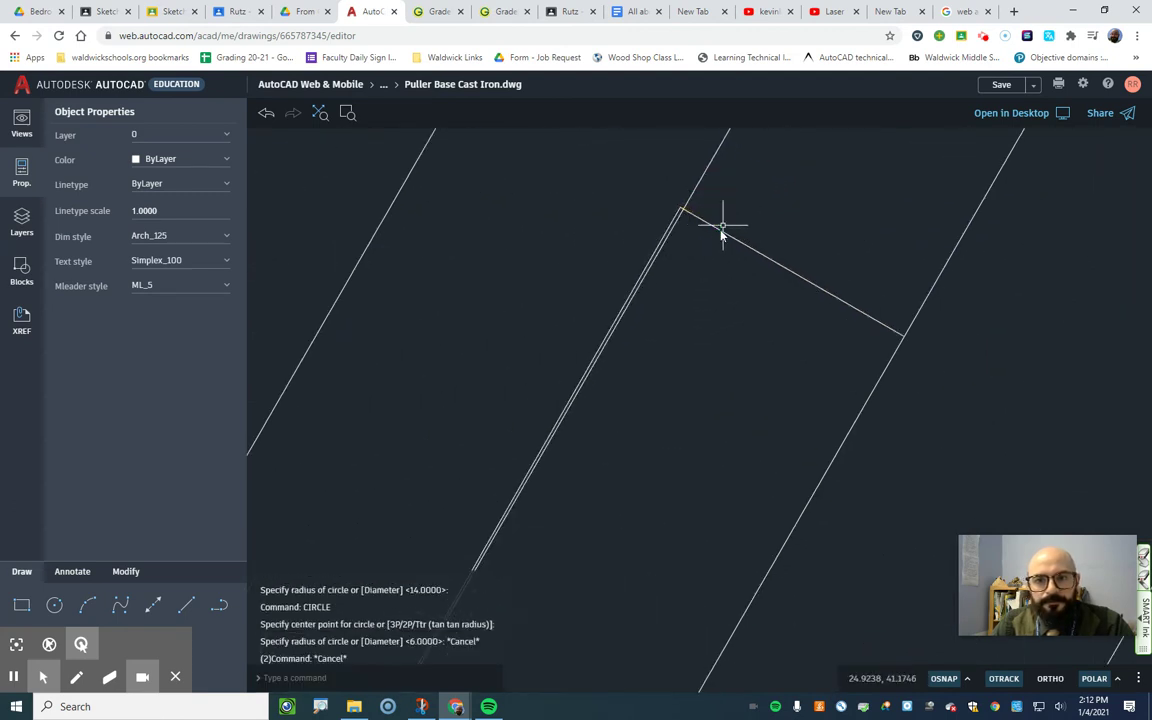
Draw a circle of radius 6 at the slot's upper end, centred where the short perpendicular line crosses the centre line
scroll(706, 224, "up", 3)
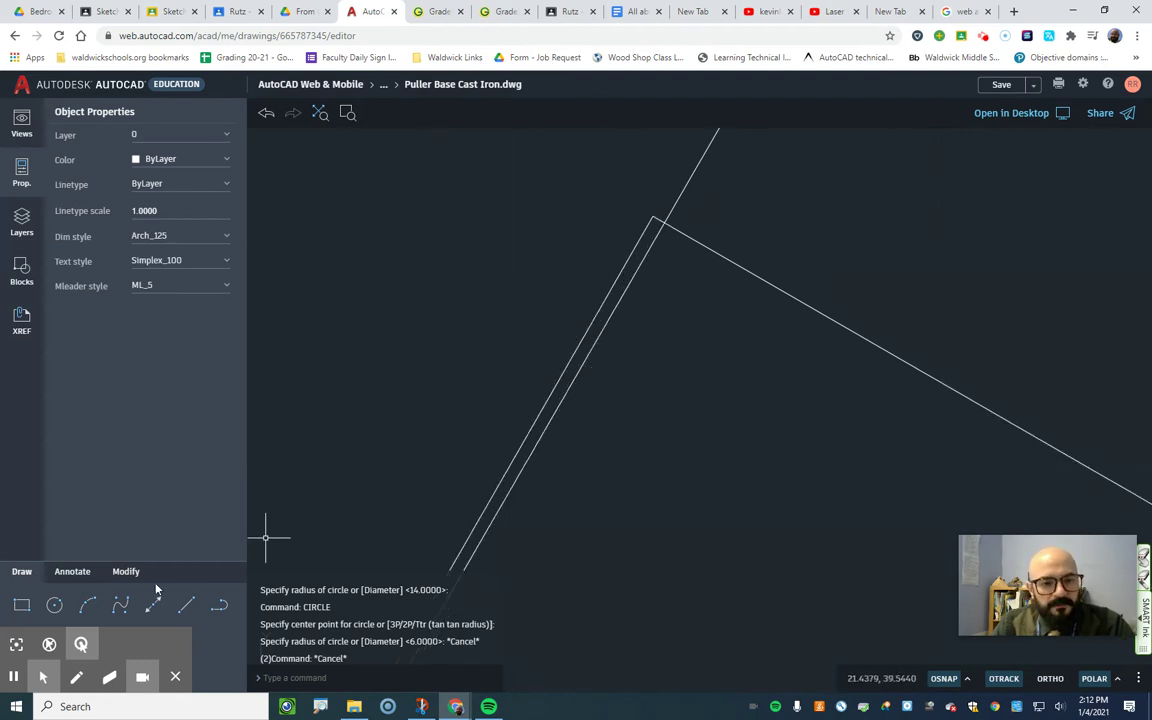
left_click(55, 605)
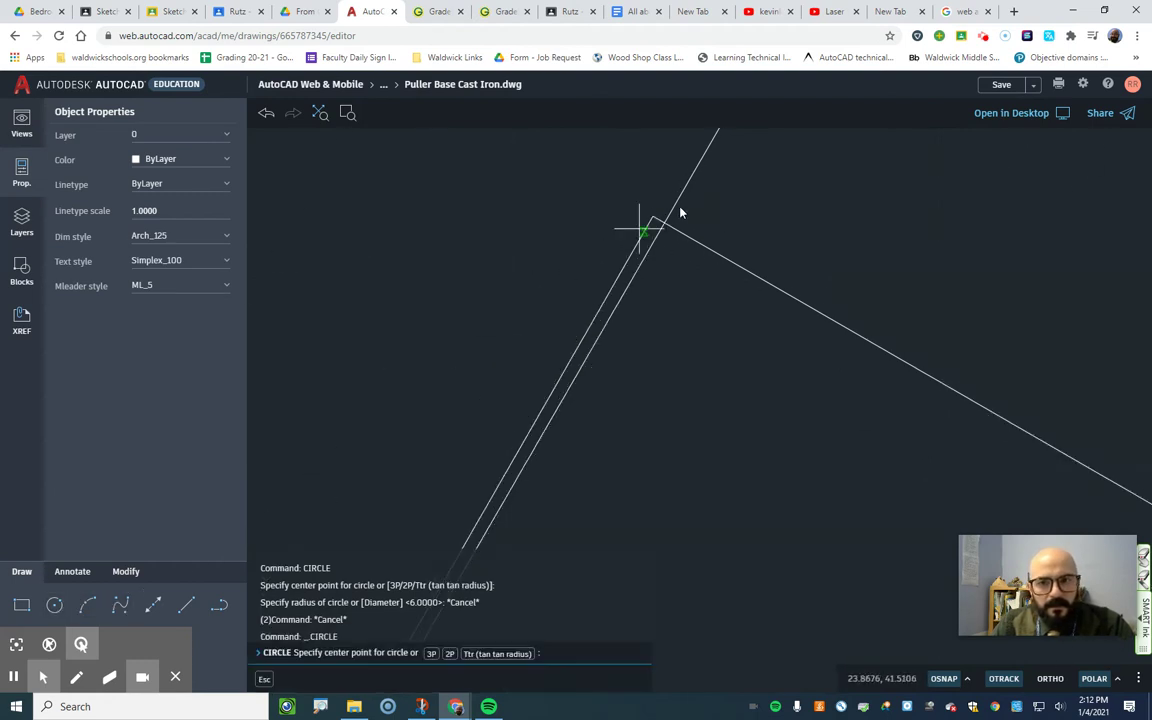
left_click(657, 228)
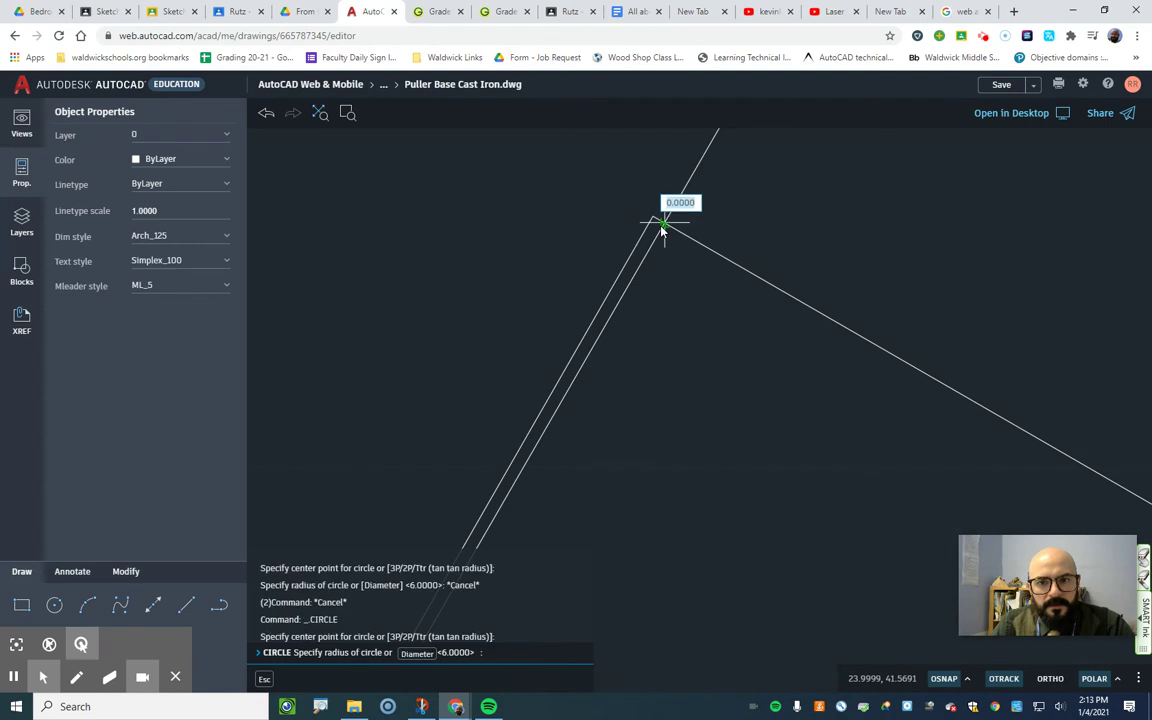
scroll(675, 256, "down", 1)
scroll(675, 256, "down", 1)
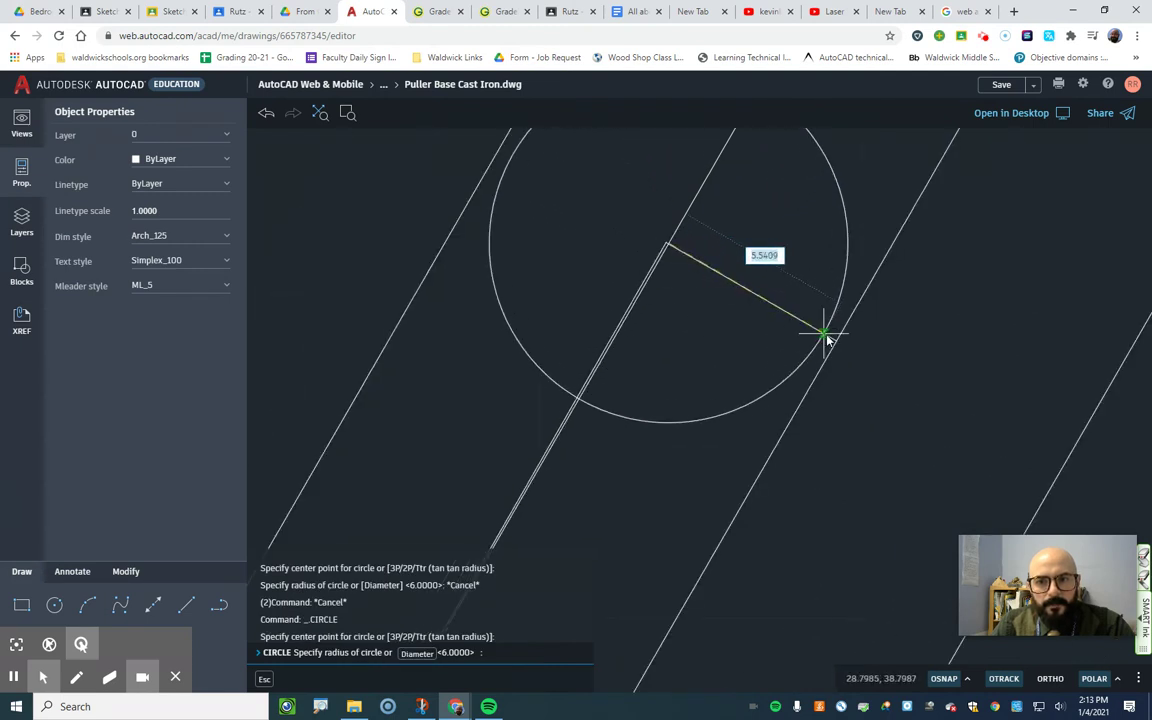
left_click(838, 343)
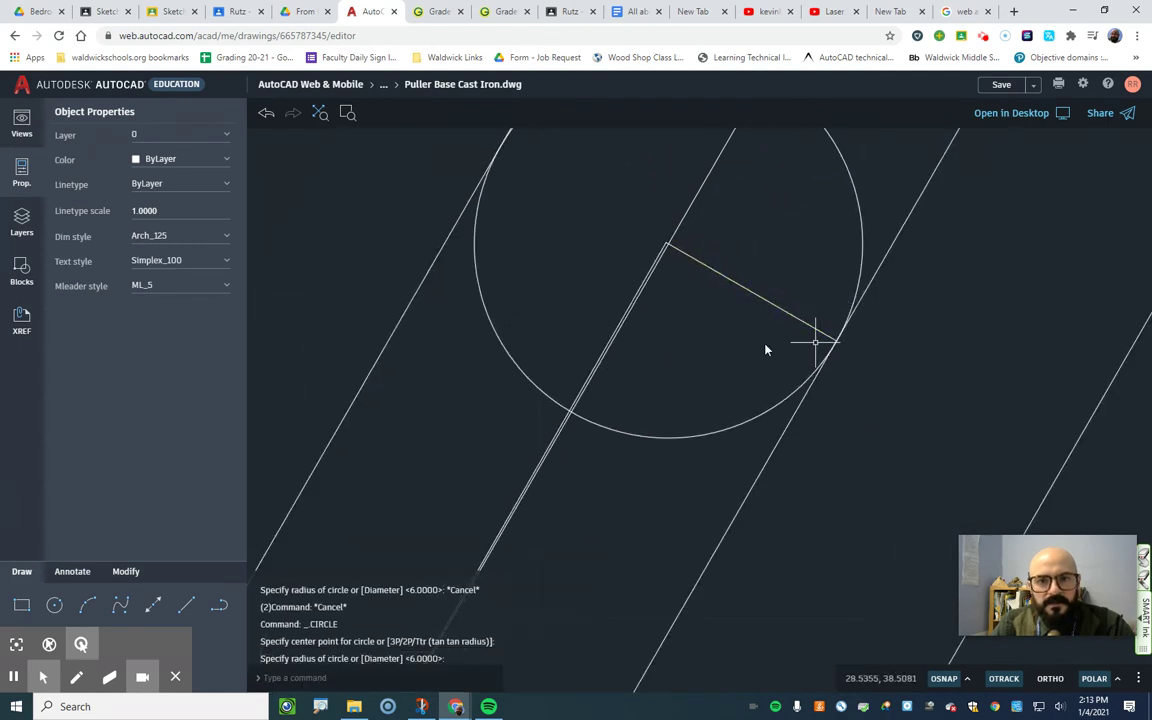
scroll(710, 343, "down", 2)
scroll(710, 343, "down", 2)
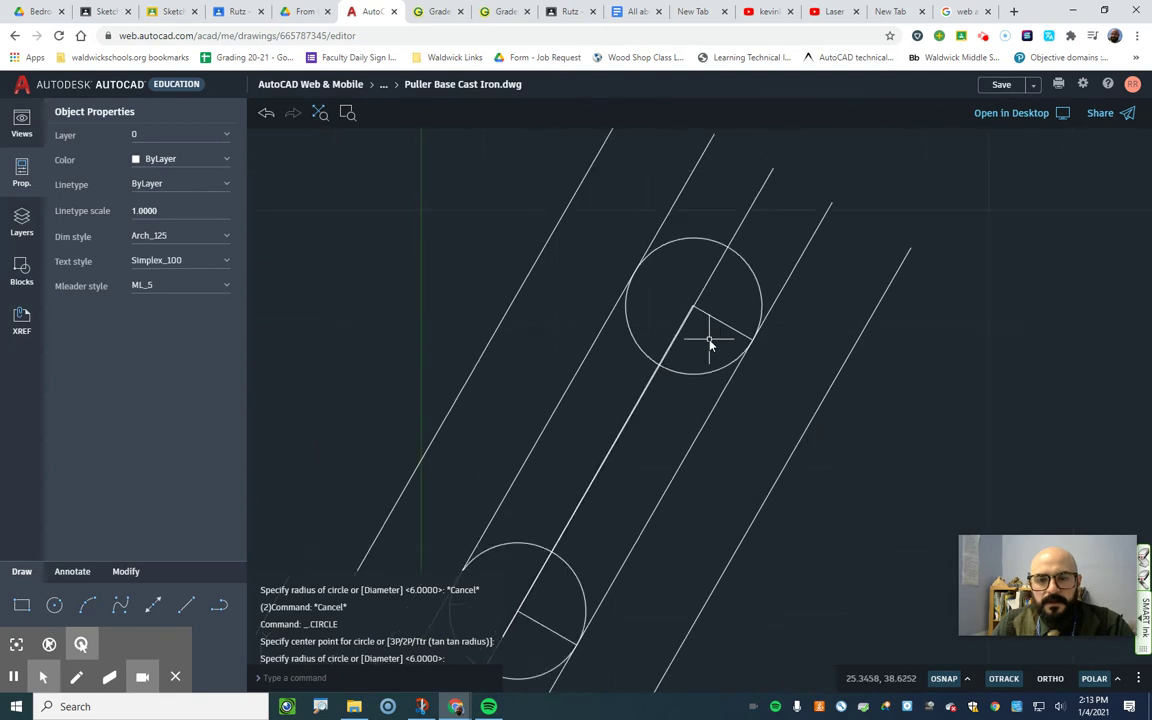
Draw the outer circle centred on the slot's upper end, with its radius reaching the upper end of the centre line
key("space")
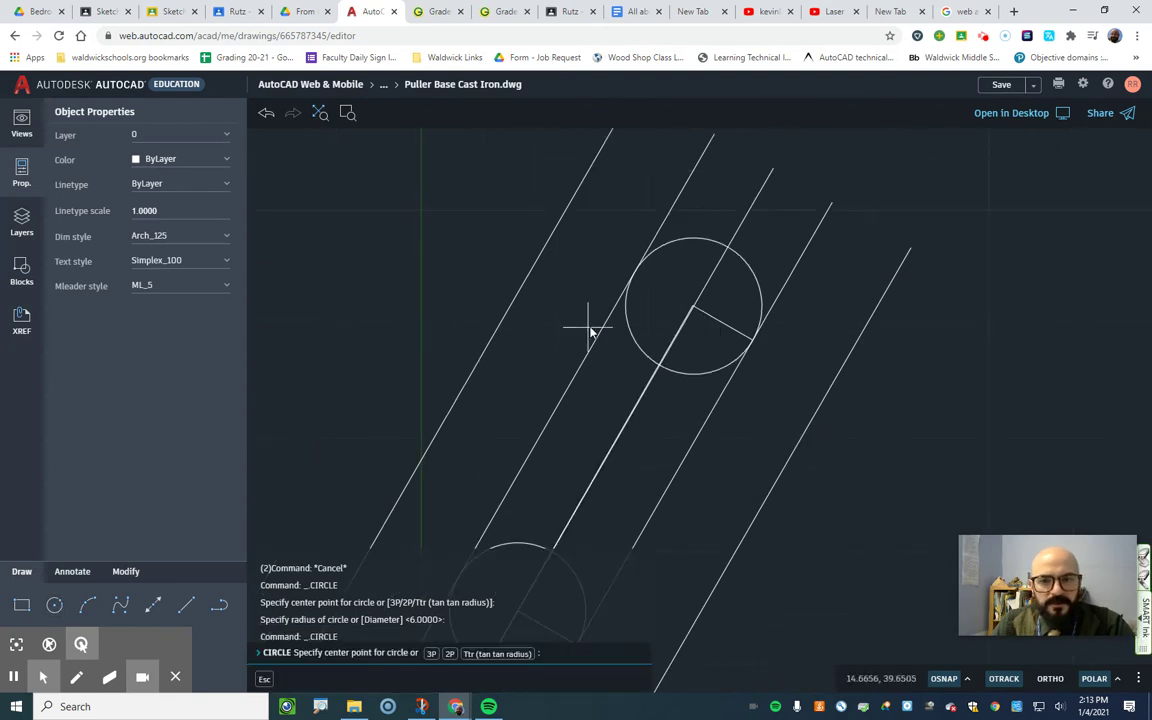
left_click(694, 307)
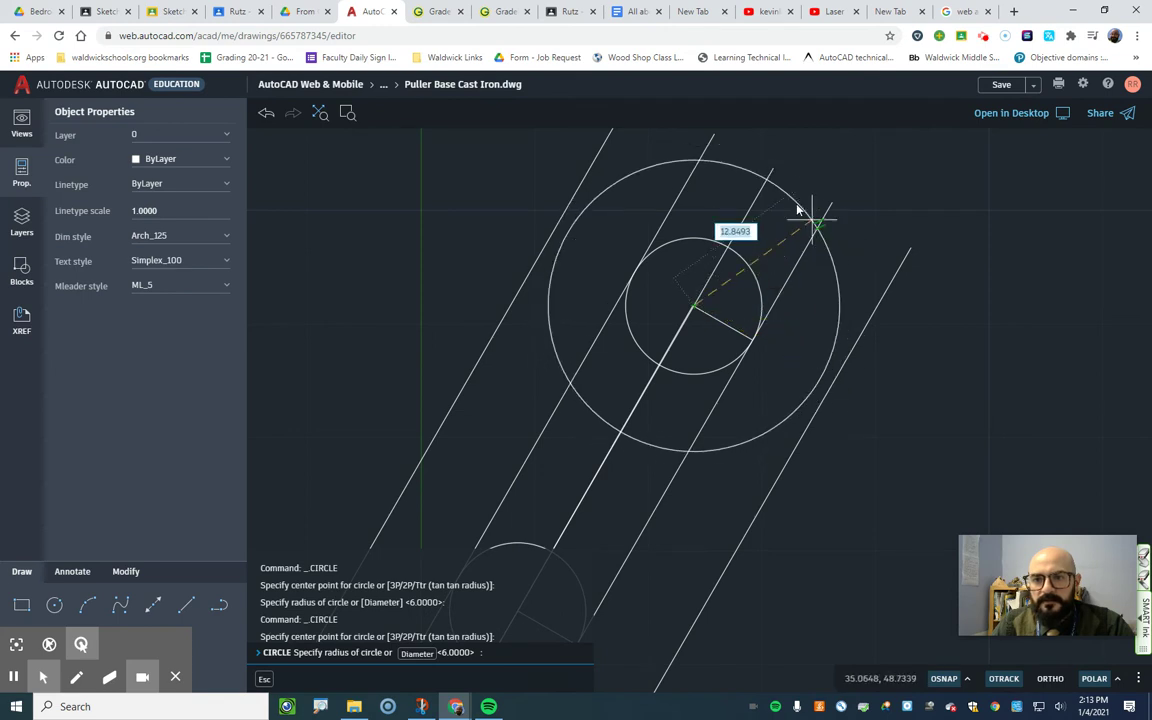
left_click(771, 174)
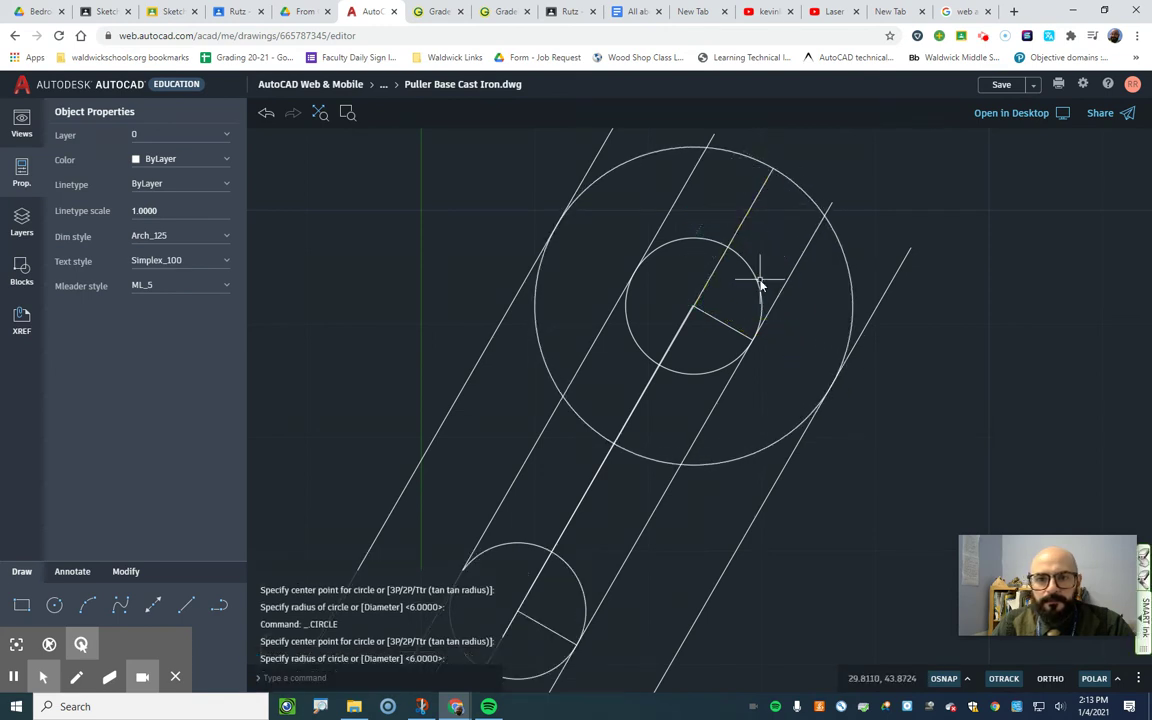
scroll(761, 280, "down", 2)
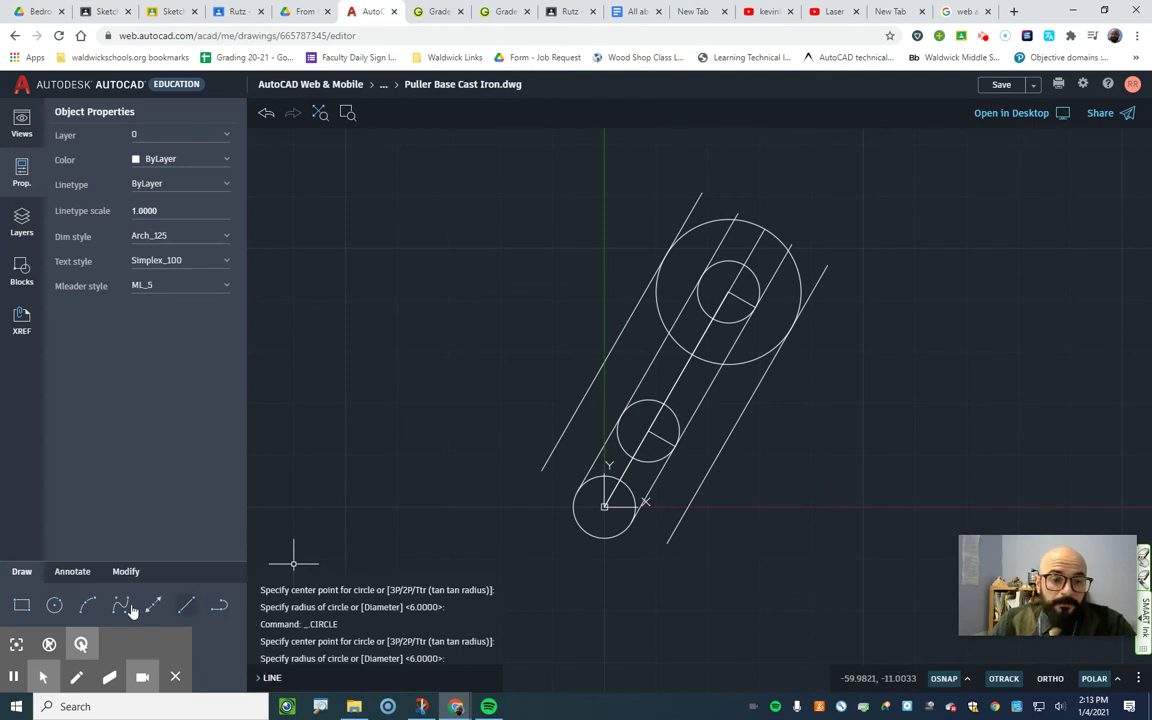
Trim away the centre line, perpendicular lines and circle arcs that lie inside the slot
left_click(121, 574)
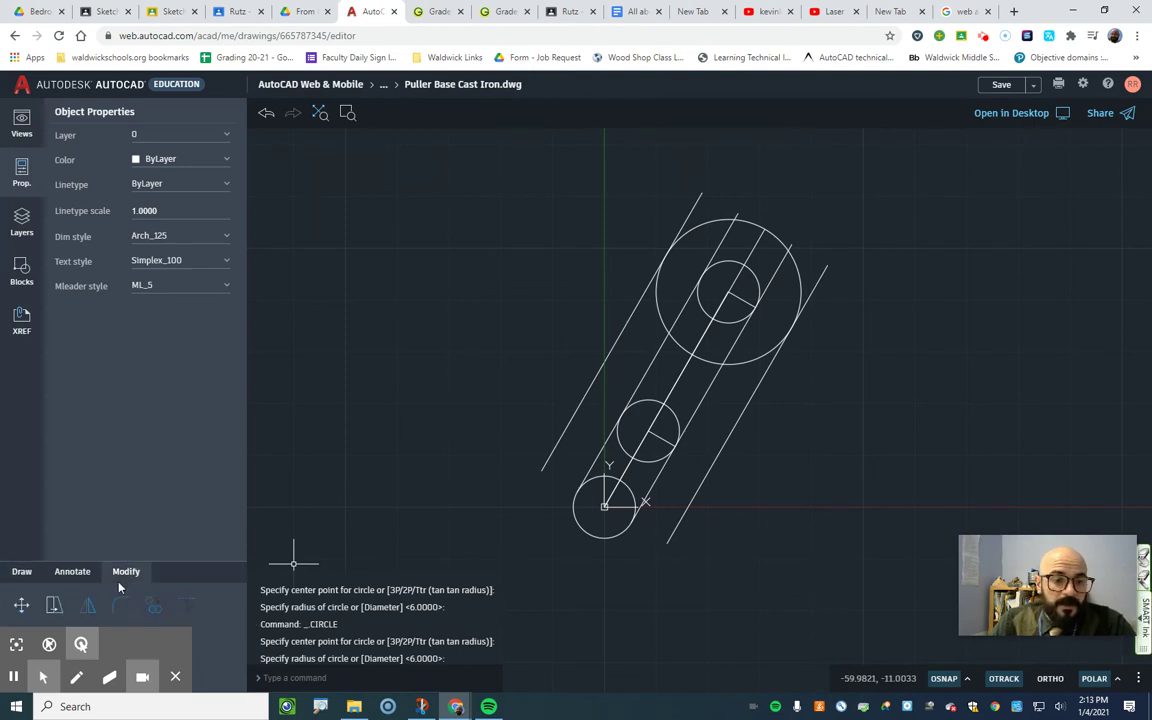
left_click(188, 606)
left_click(636, 433)
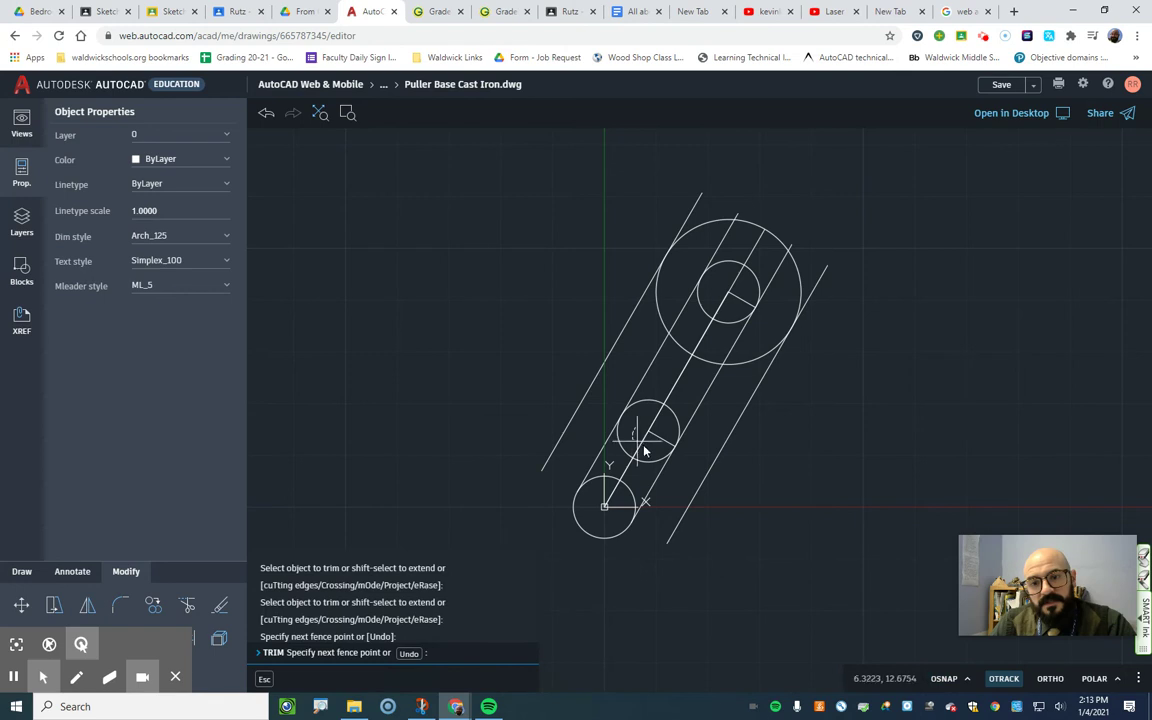
mouse_move(659, 440)
left_mouse_down()
mouse_move(658, 401)
mouse_move(669, 412)
mouse_move(734, 294)
mouse_move(689, 334)
mouse_move(697, 352)
mouse_move(690, 340)
mouse_move(675, 345)
mouse_move(725, 303)
mouse_move(720, 321)
left_mouse_up()
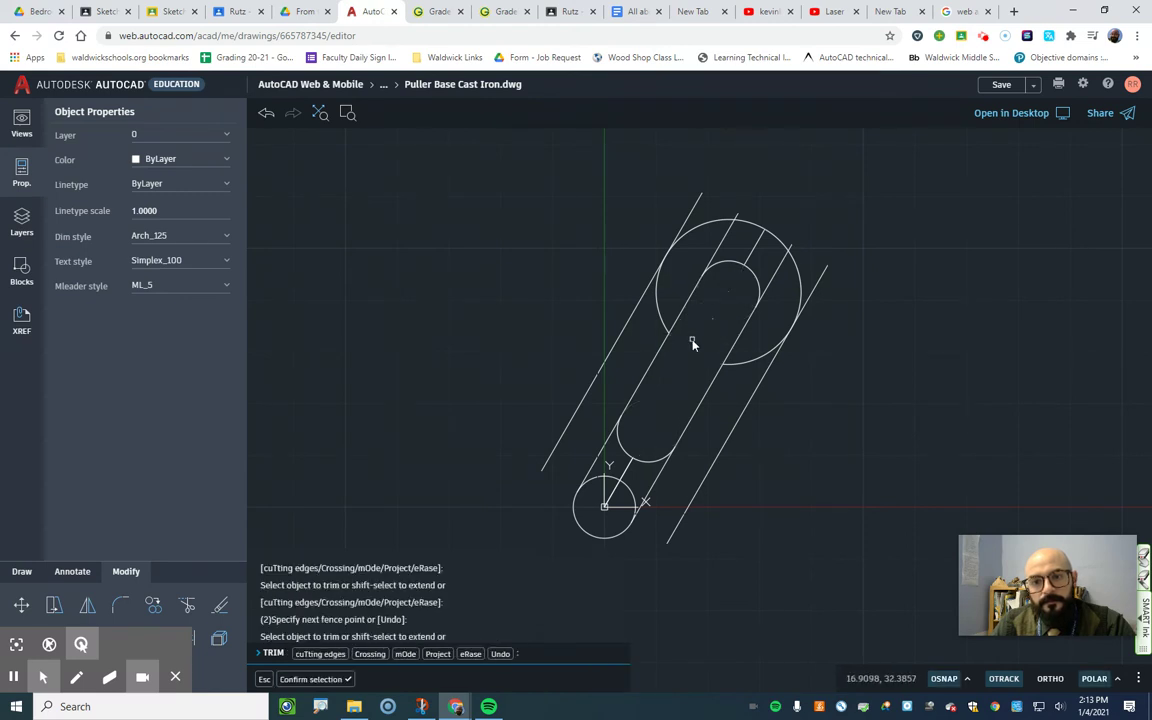
Trim the ends of the parallel lines that extend beyond the outer circle at the arm's upper end
left_click(764, 283)
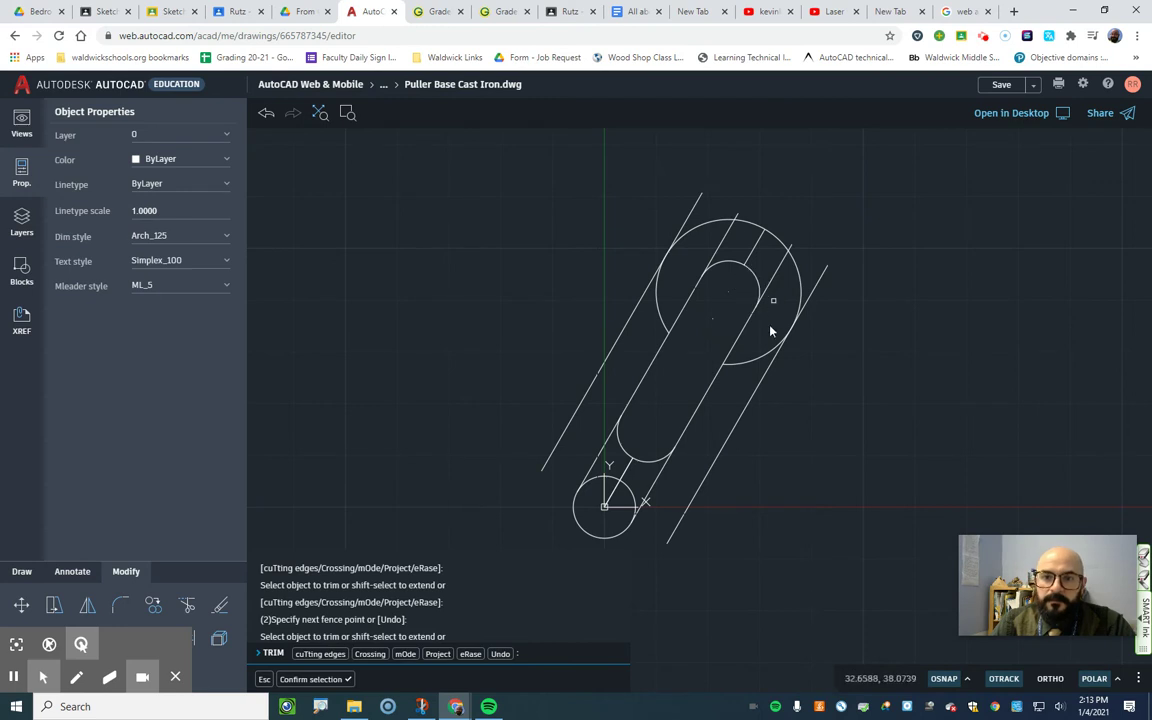
left_click_drag(810, 332, 812, 265)
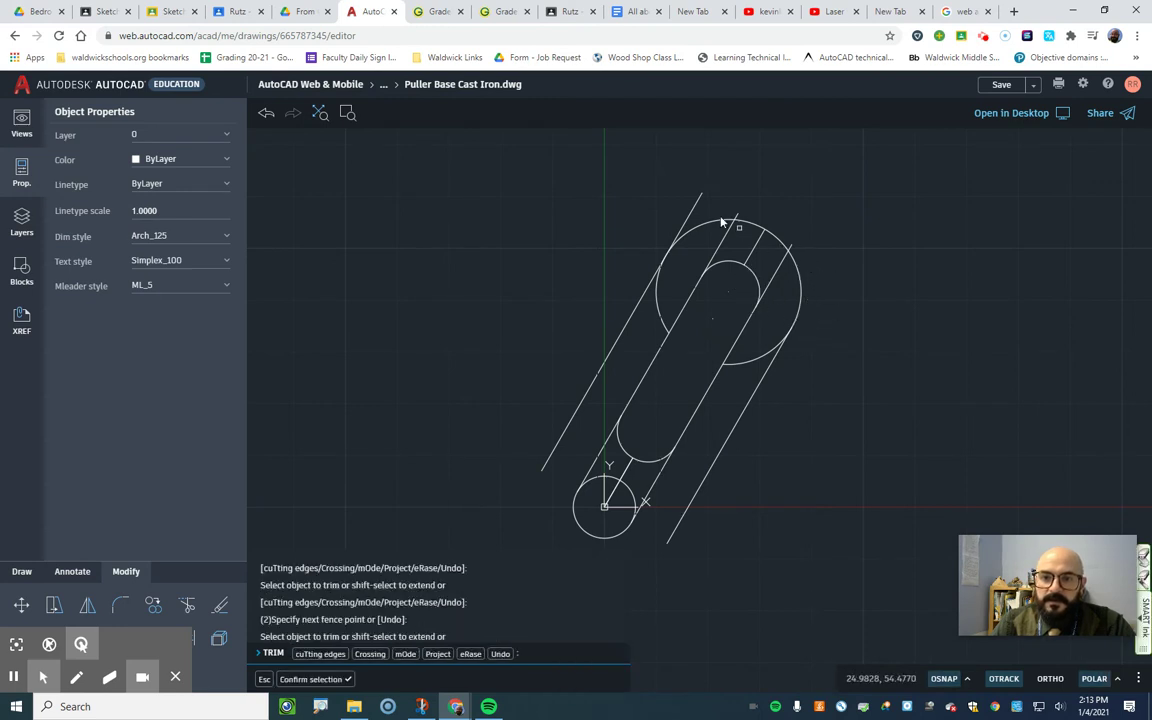
left_click(690, 216)
mouse_move(727, 218)
left_mouse_down()
mouse_move(794, 244)
mouse_move(797, 257)
left_mouse_up()
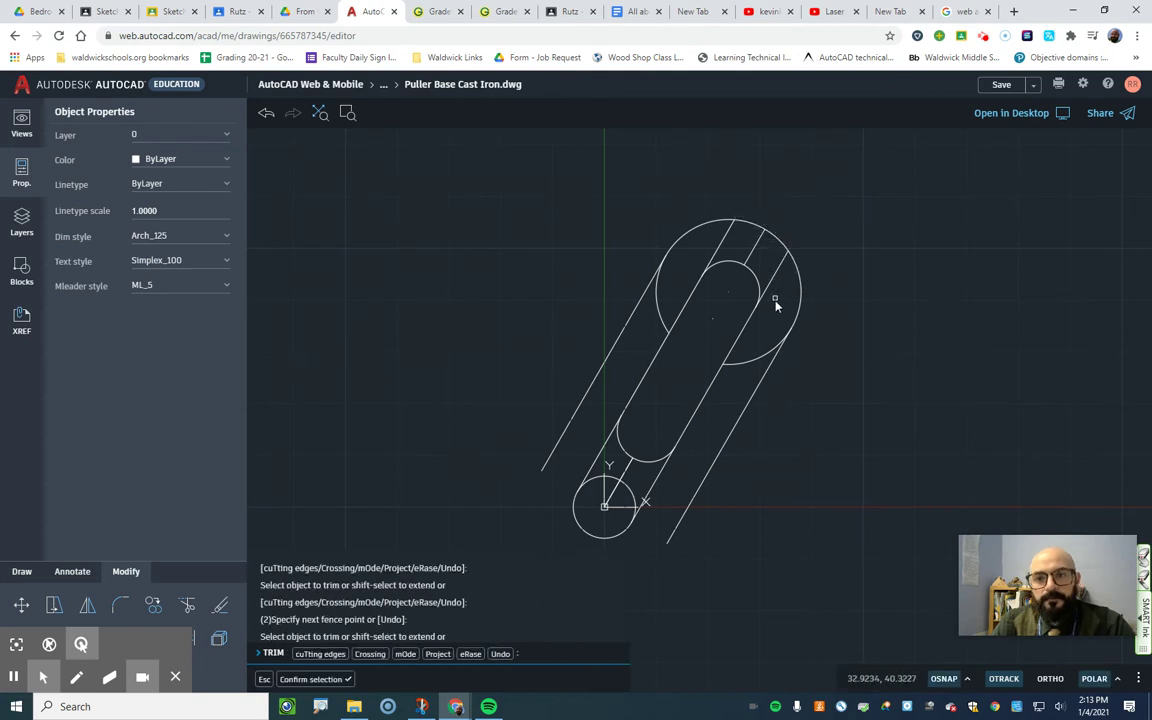
Trim the outer circle's inner arcs, the short lines above the slot and the slot edge lines below it, leaving a clean arm outline
left_click_drag(770, 322, 730, 385)
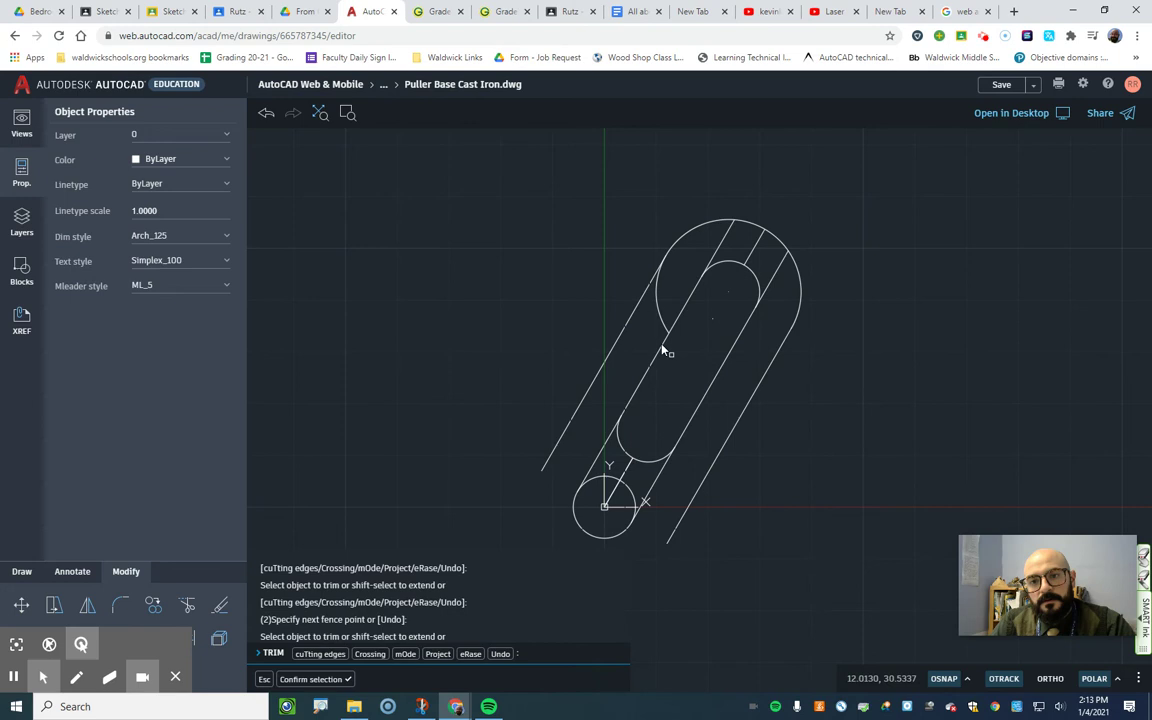
mouse_move(651, 330)
left_mouse_down()
mouse_move(679, 271)
mouse_move(715, 252)
mouse_move(748, 260)
mouse_move(777, 283)
mouse_move(746, 363)
left_mouse_up()
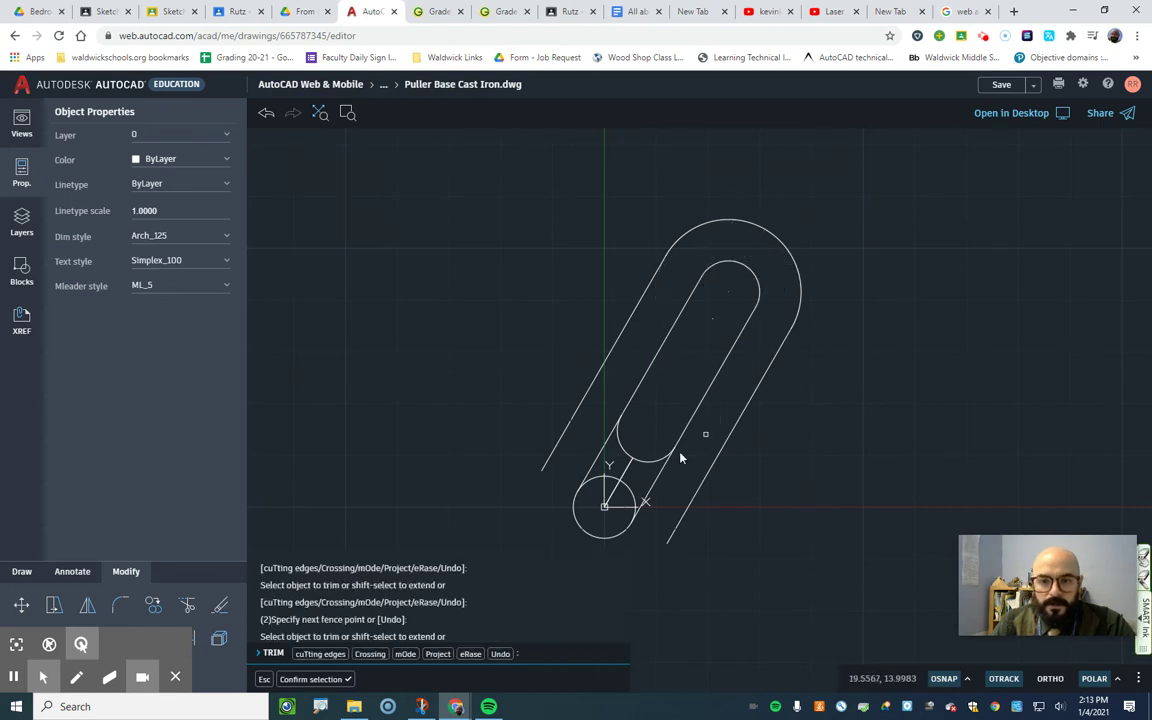
mouse_move(588, 435)
left_mouse_down()
mouse_move(617, 480)
mouse_move(672, 487)
left_mouse_up()
scroll(838, 406, "down", 3)
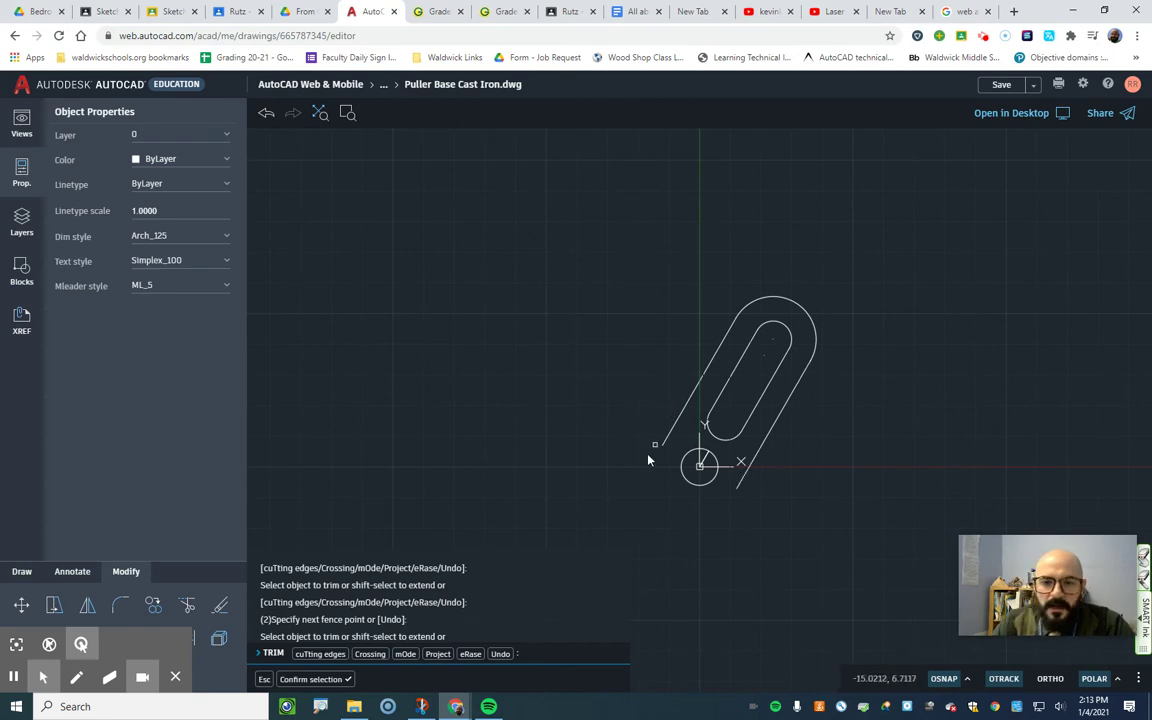
left_click(335, 680)
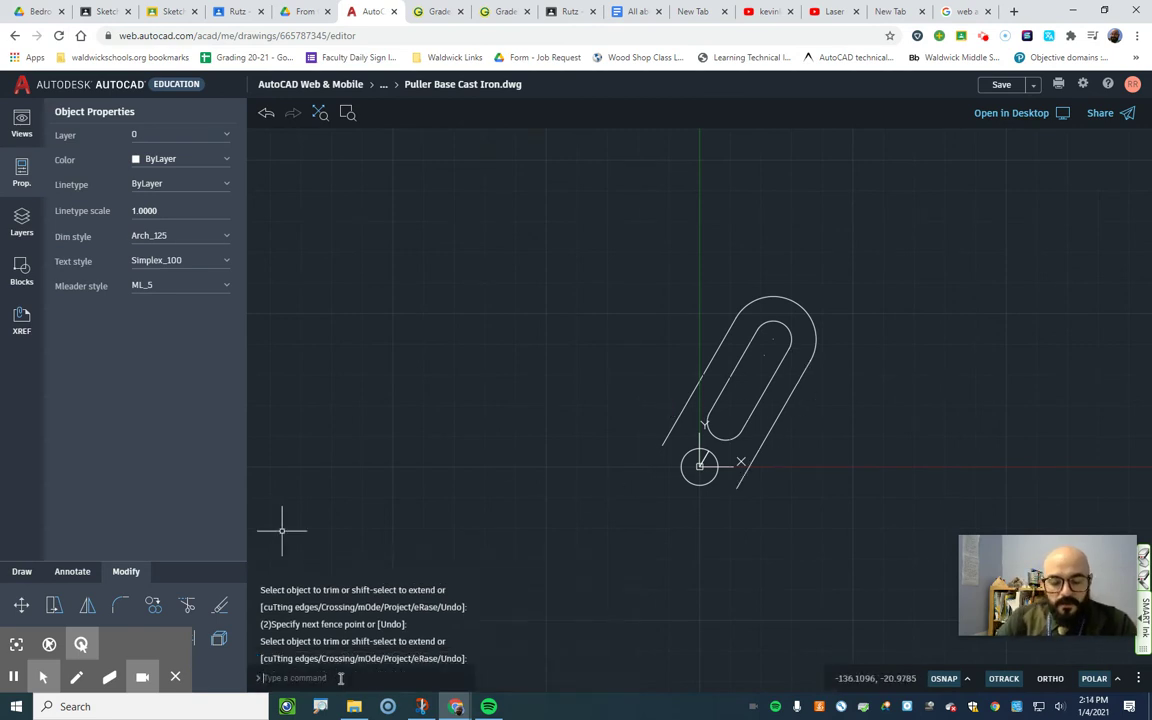
type("array")
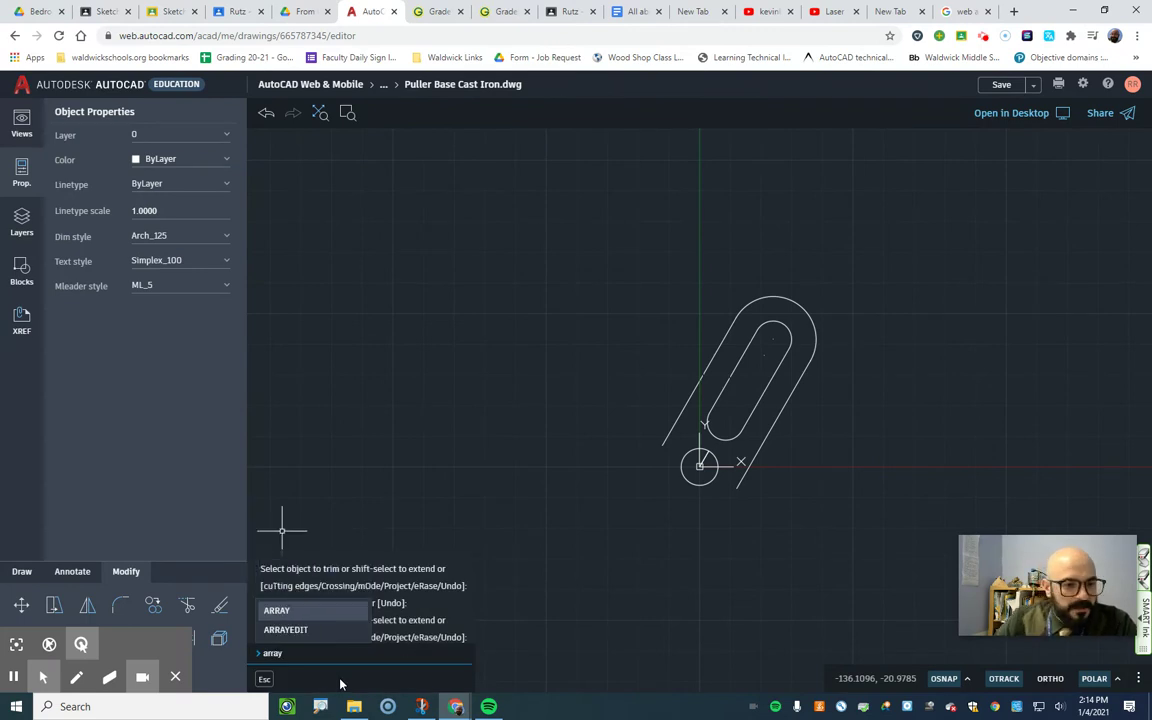
left_click(21, 571)
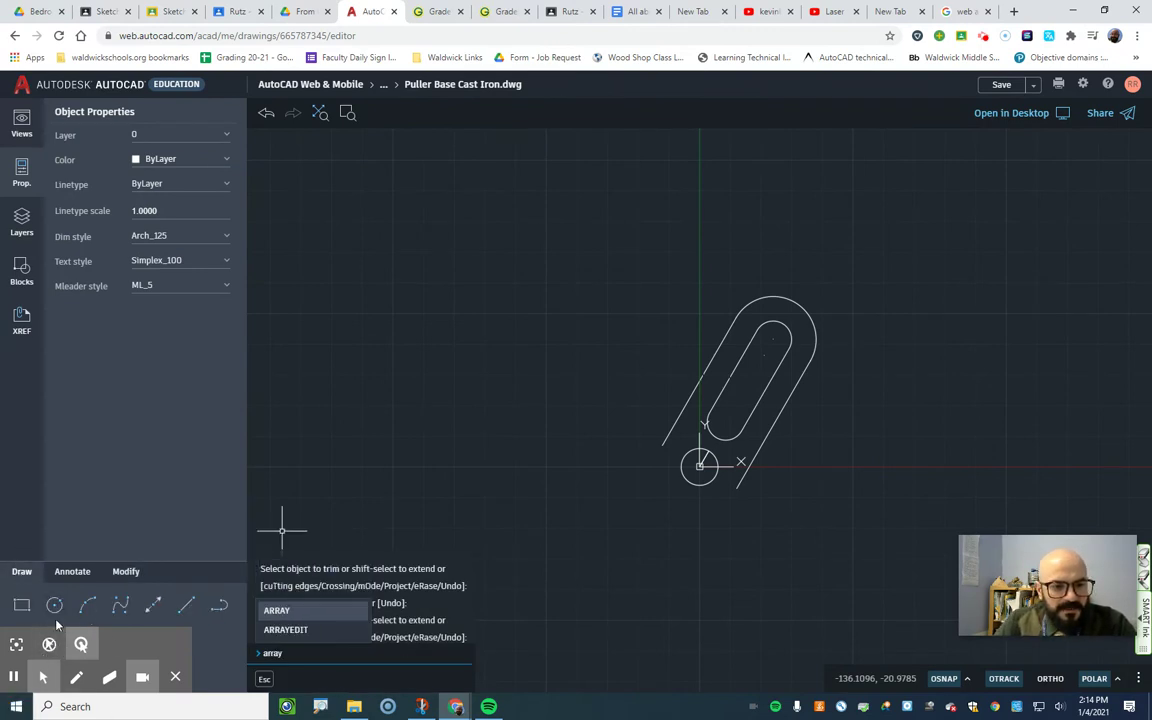
left_click(285, 611)
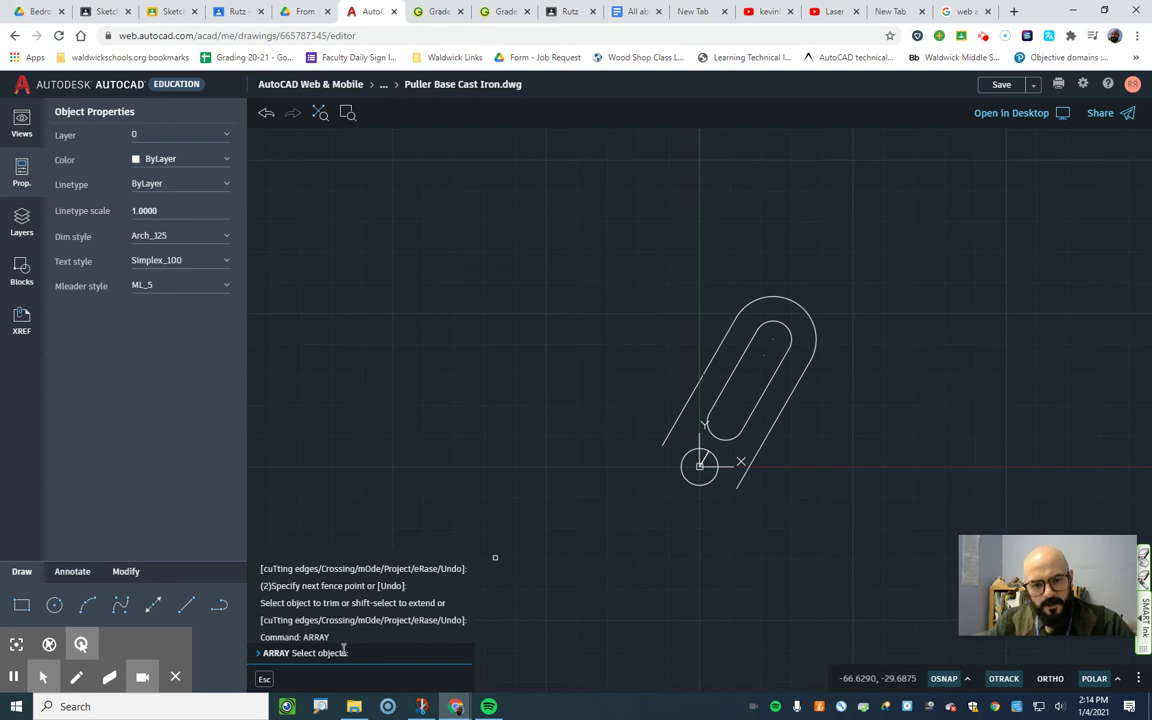
left_click(867, 292)
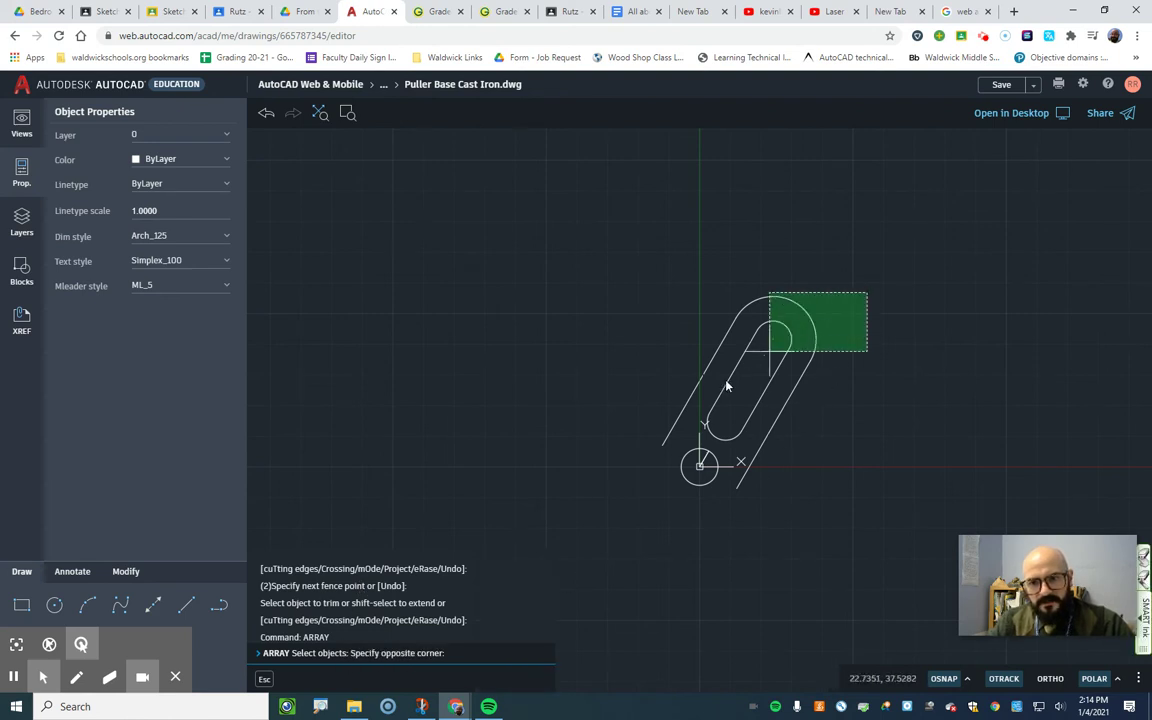
left_click(853, 344)
key("Escape")
key("Escape")
key("Escape")
Erase the two tiny leftover fragments inside the upper half of the slot
left_click(782, 338)
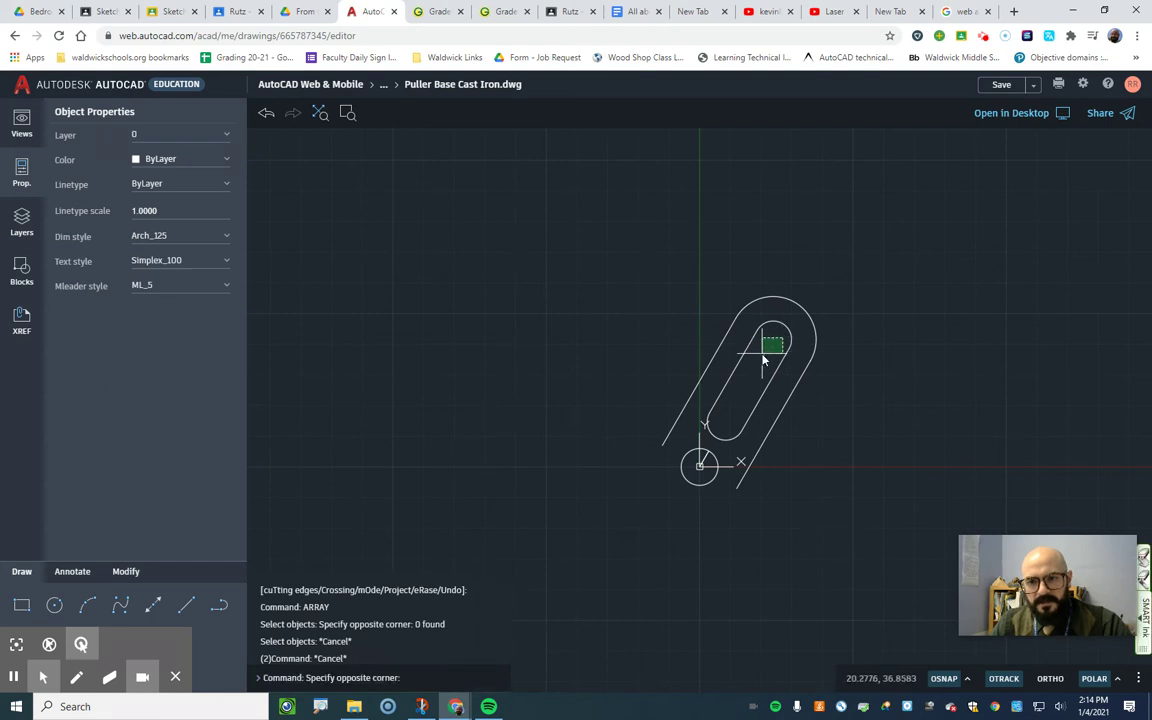
left_click(763, 360)
key("Delete")
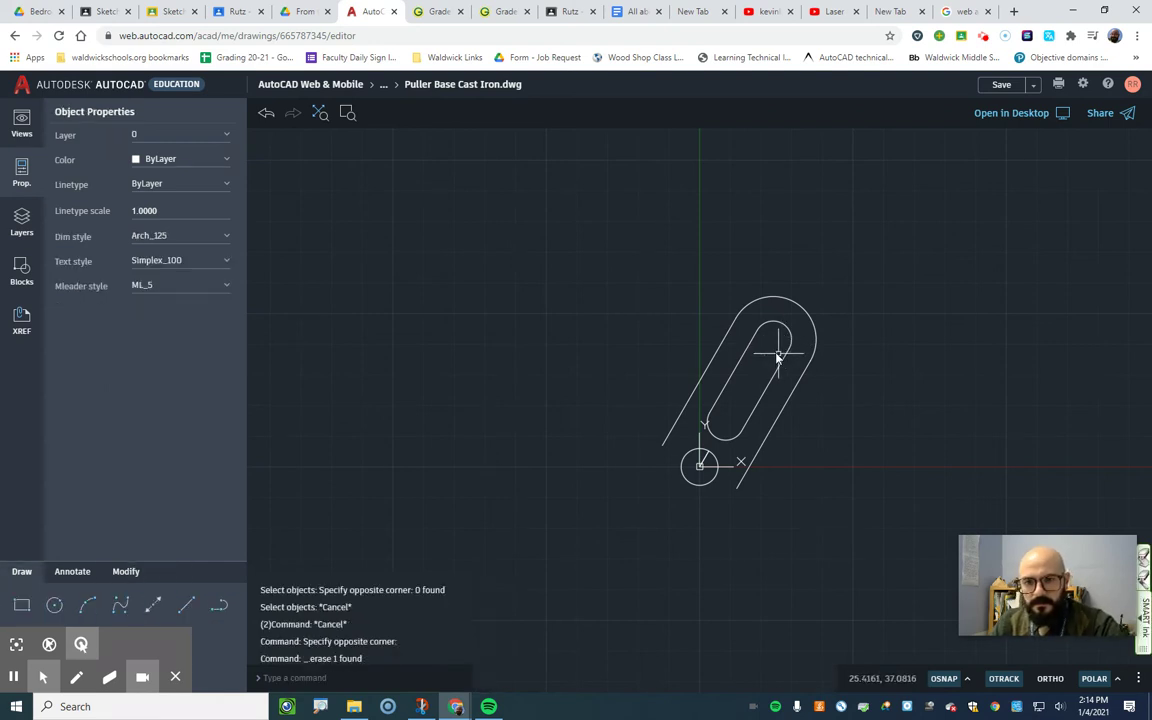
left_click(771, 338)
key("Delete")
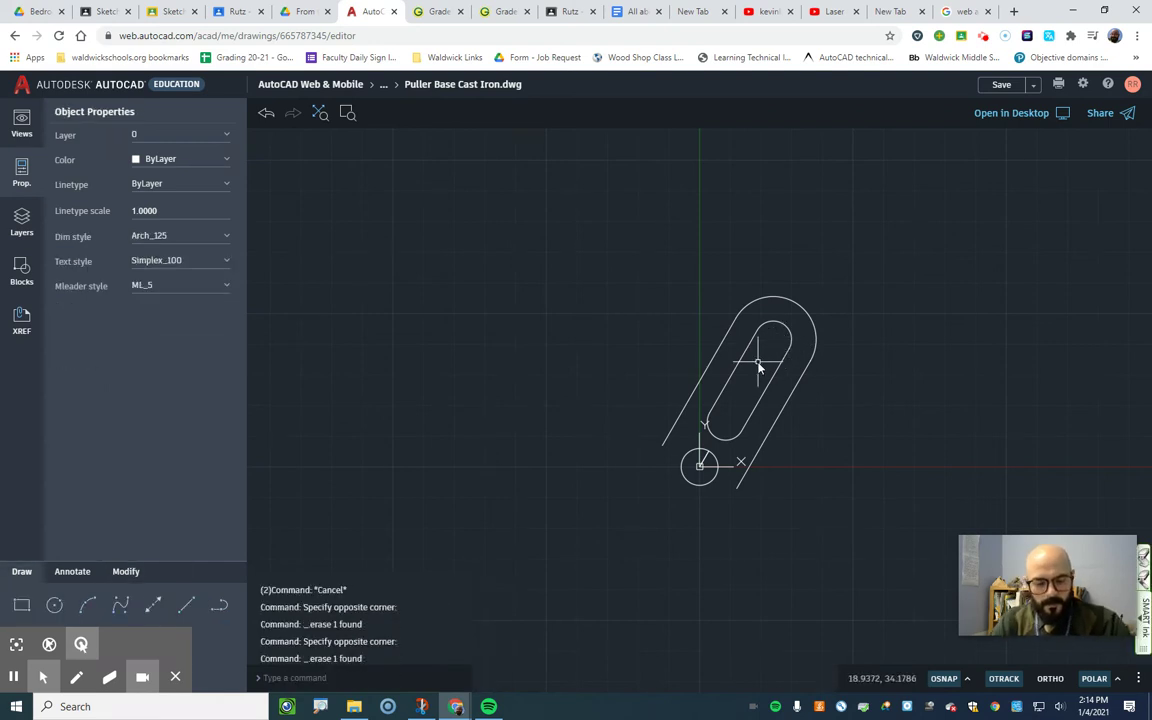
Create a polar array of the slot and its outer arm outline around the centre of the small circle at the origin
type("array")
key("Return")
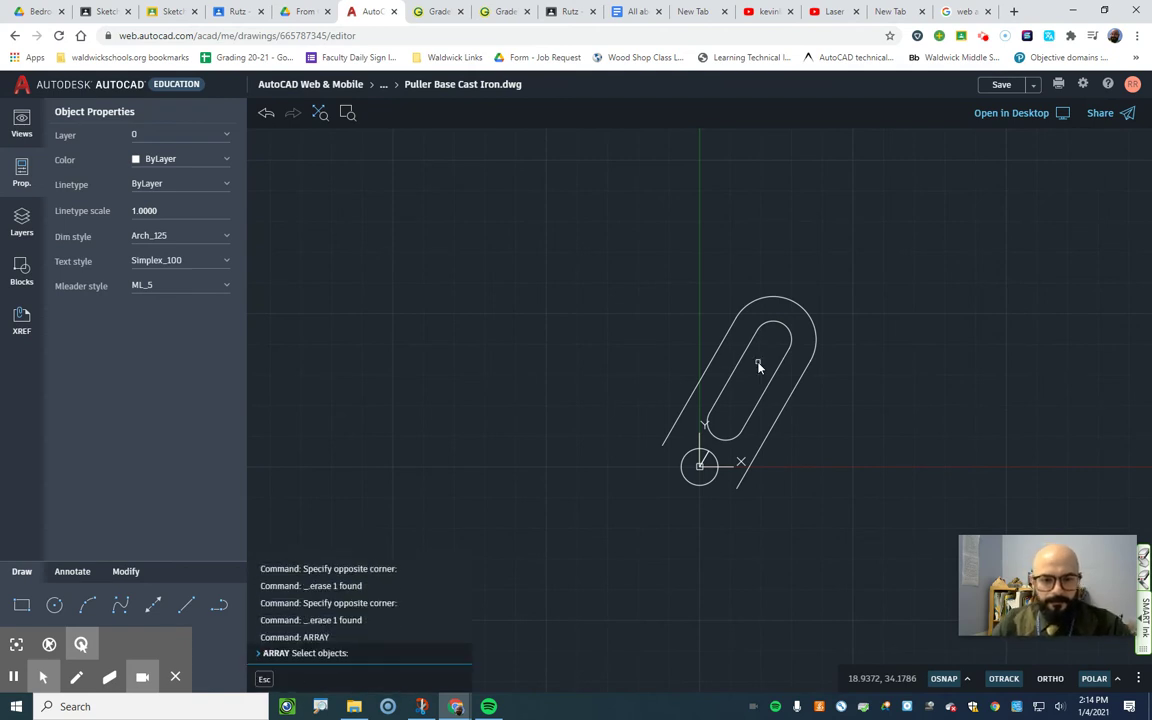
left_click(867, 298)
left_click(641, 444)
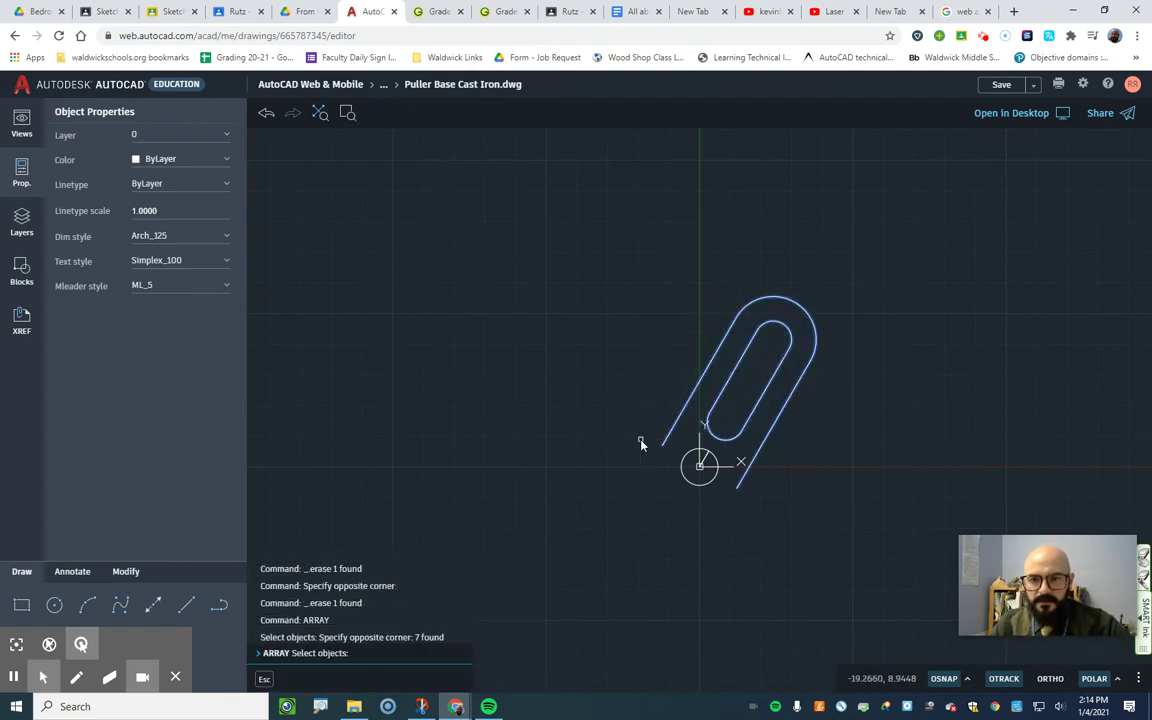
key("Return")
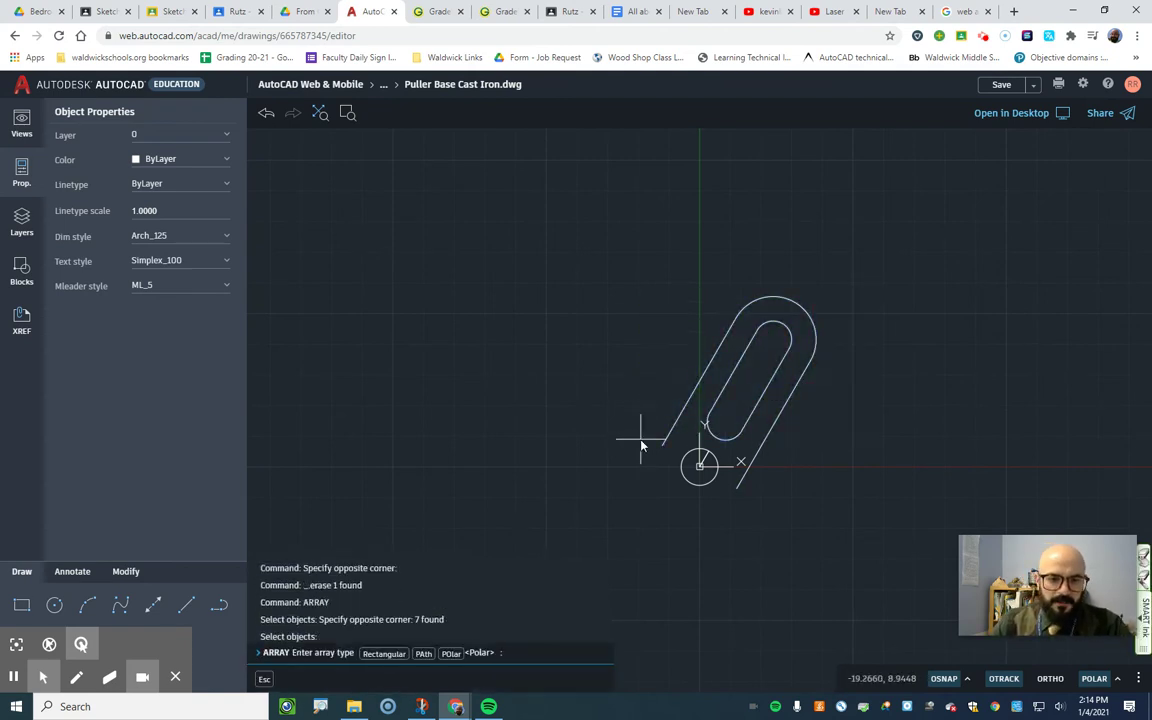
left_click(455, 655)
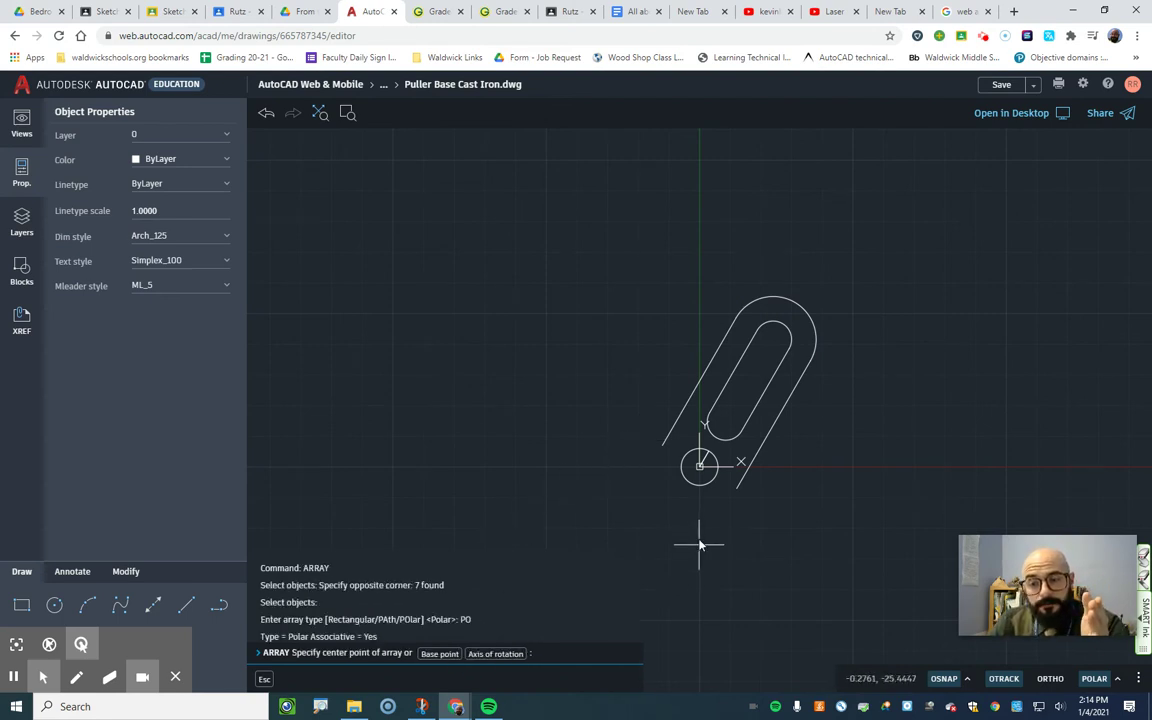
left_click(700, 467)
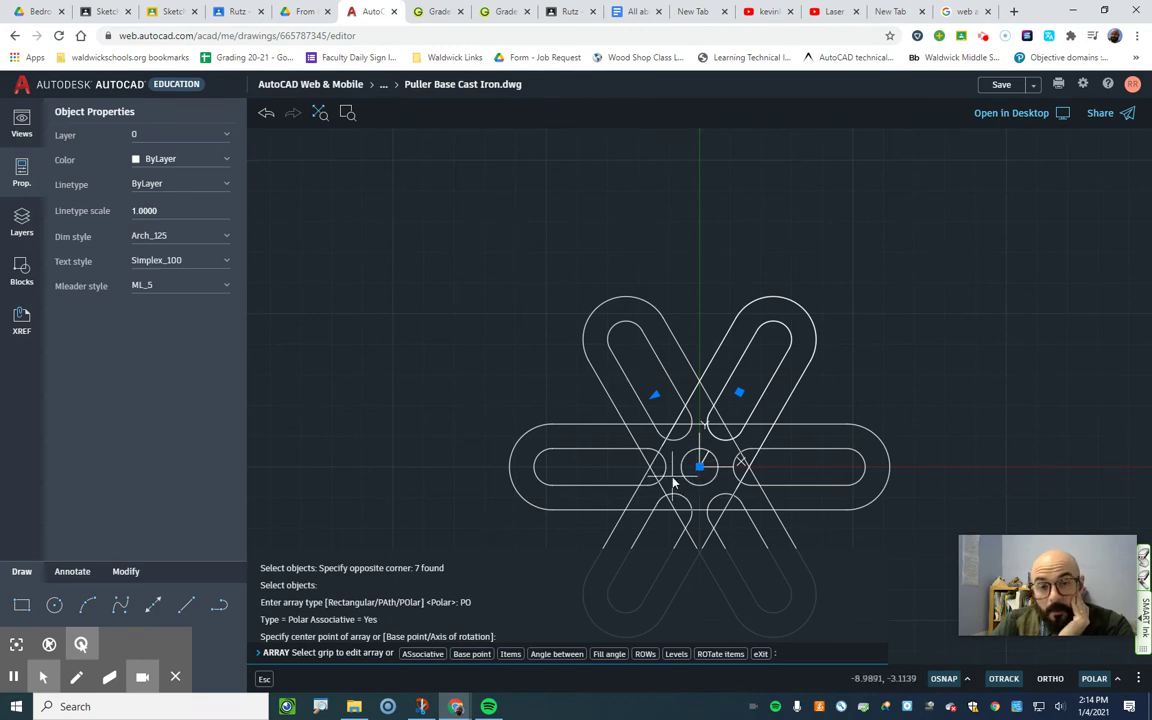
Make the polar array non-associative and set its number of items to 3
scroll(718, 402, "down", 3)
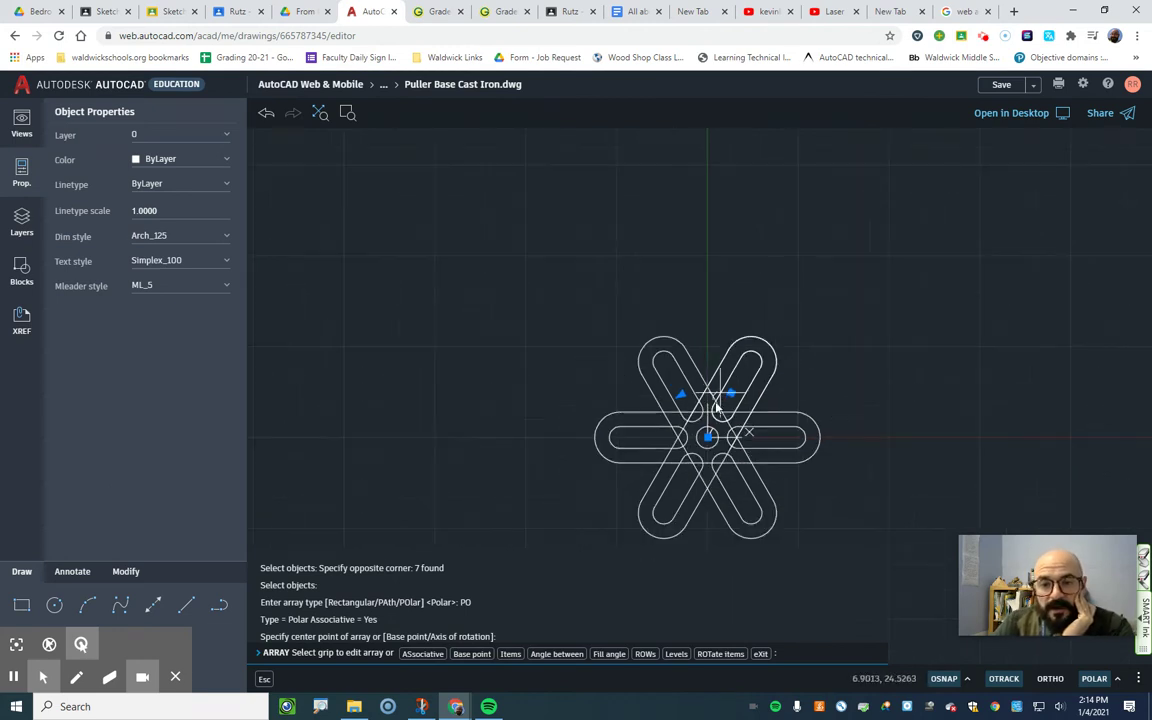
scroll(720, 490, "up", 3)
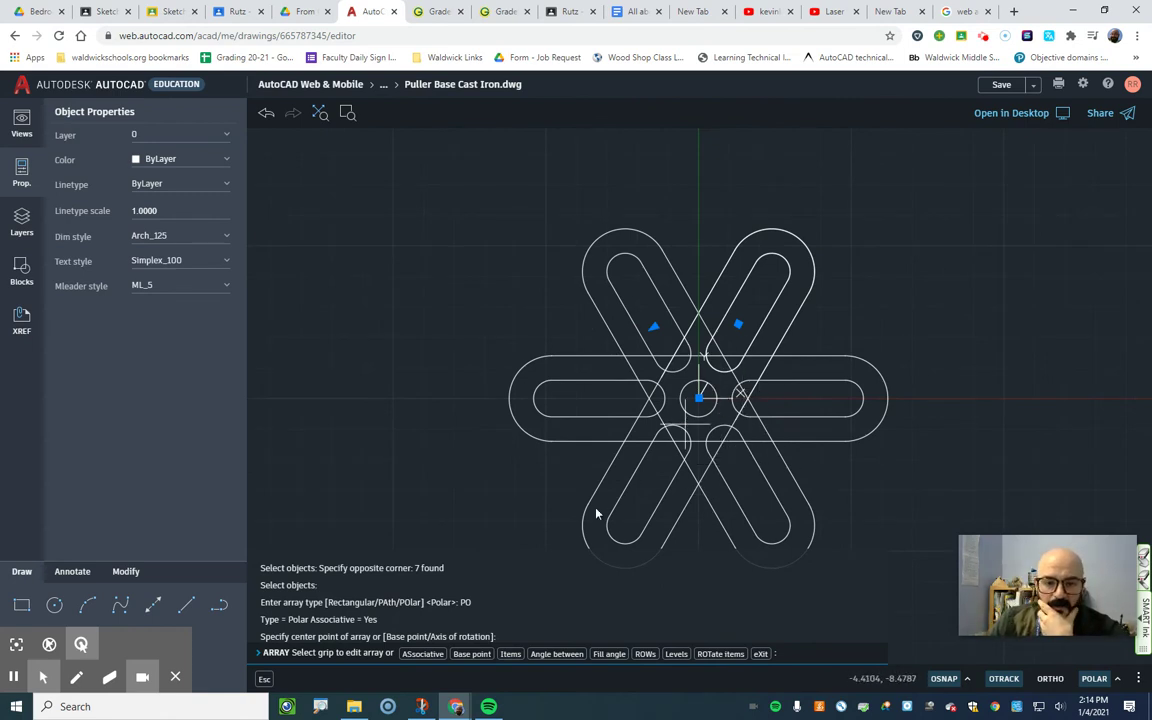
left_click(424, 654)
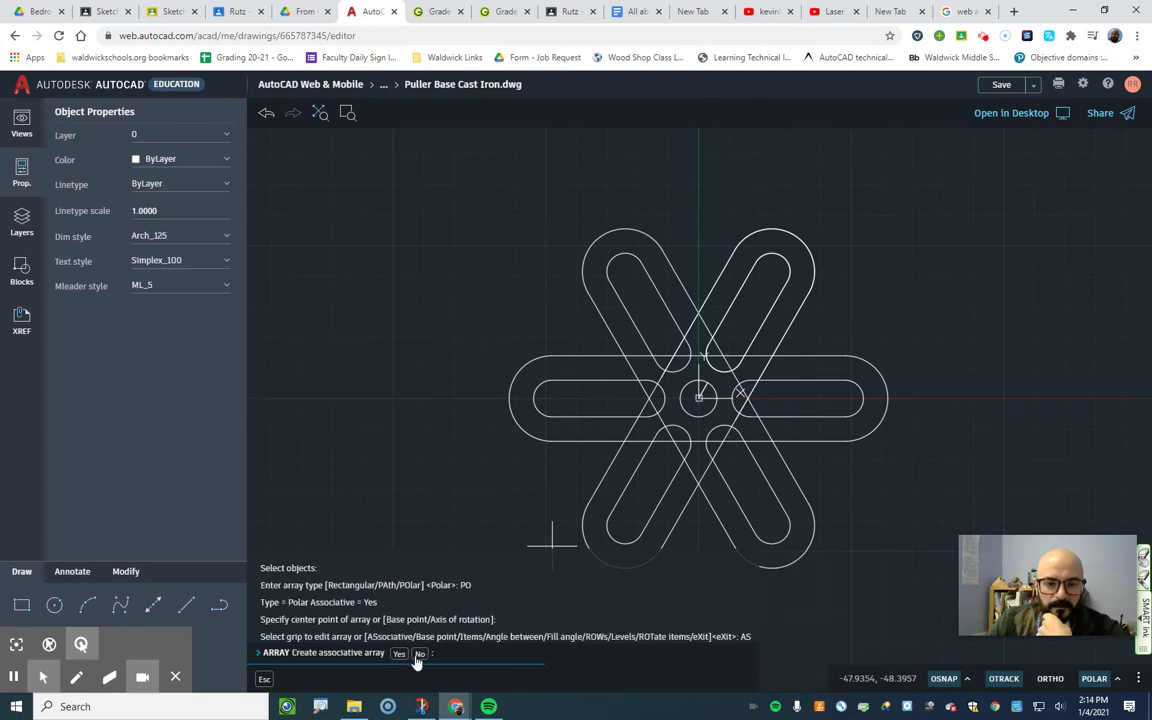
left_click(420, 654)
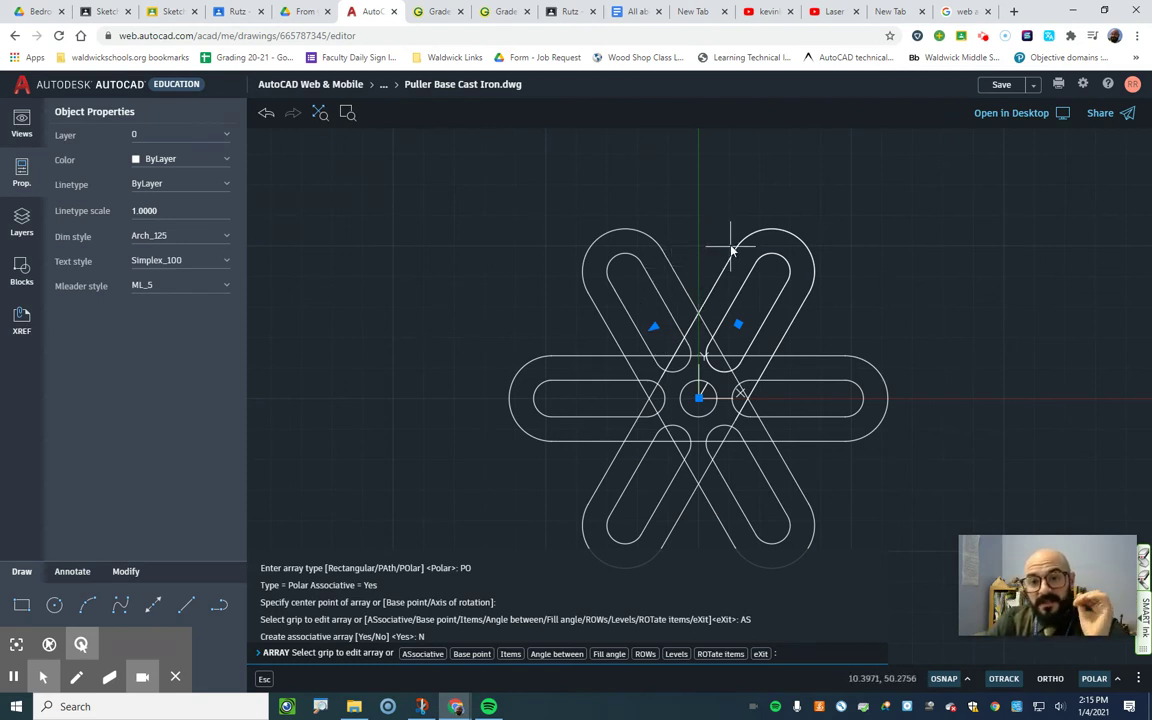
left_click(510, 654)
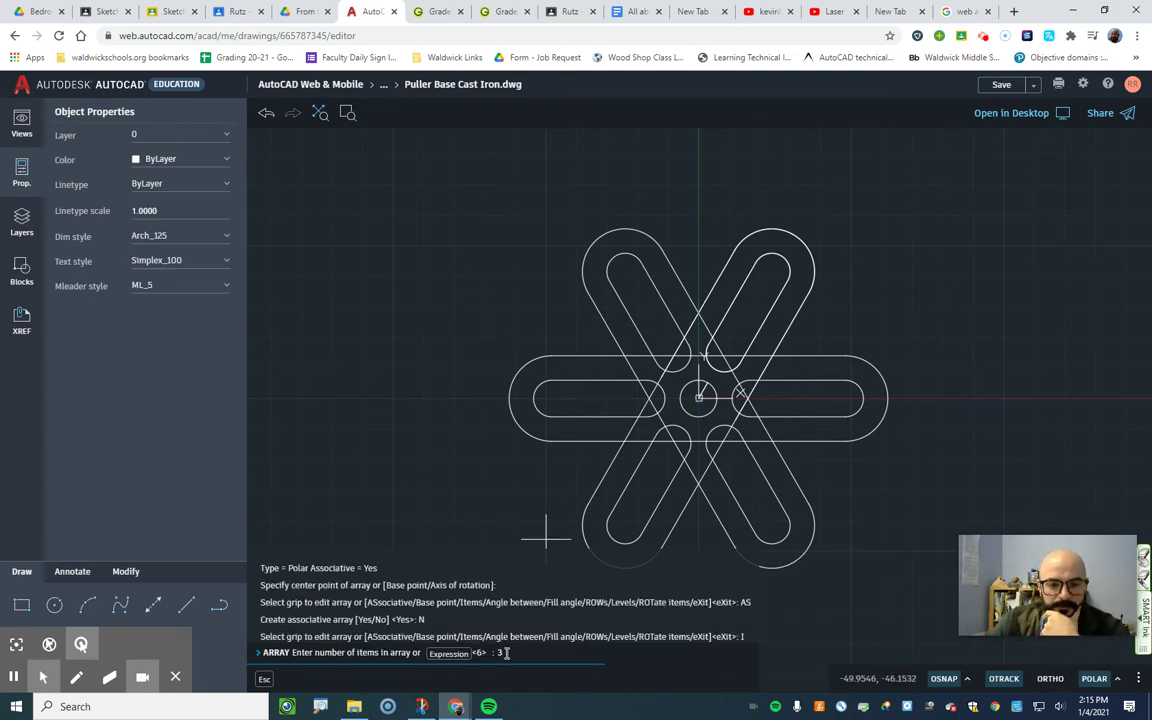
type("3")
key("Return")
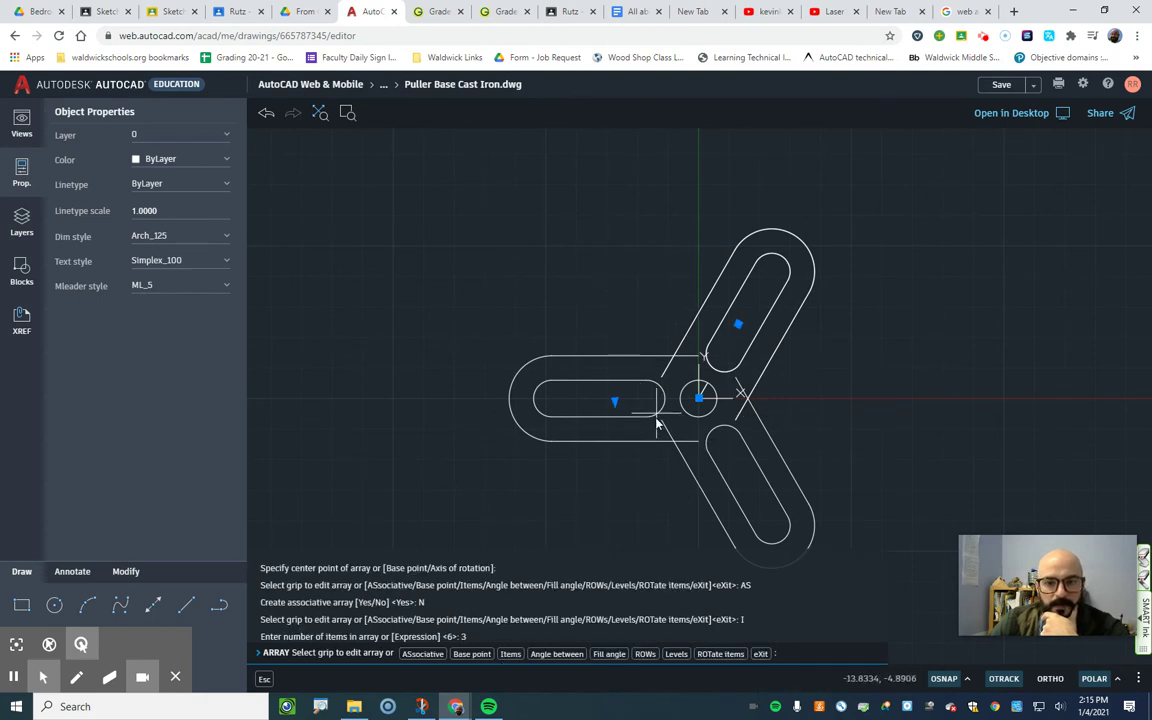
Set the angle between the polar array's items to 60 degrees
left_click(556, 654)
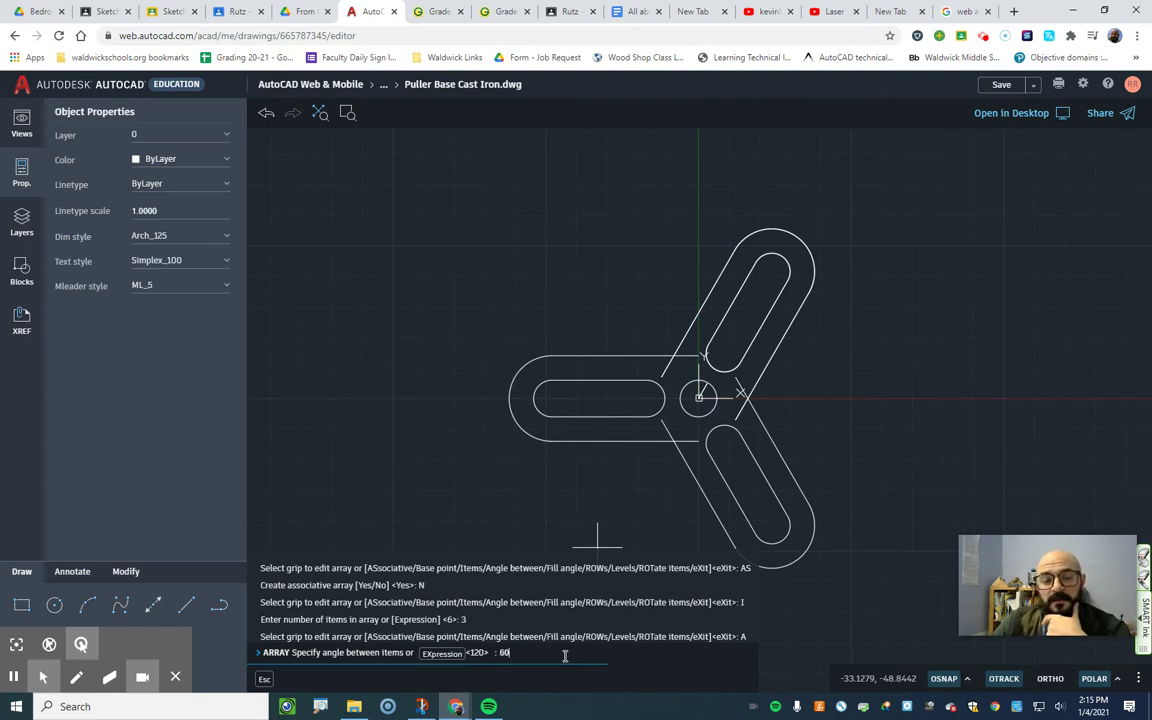
key("Return")
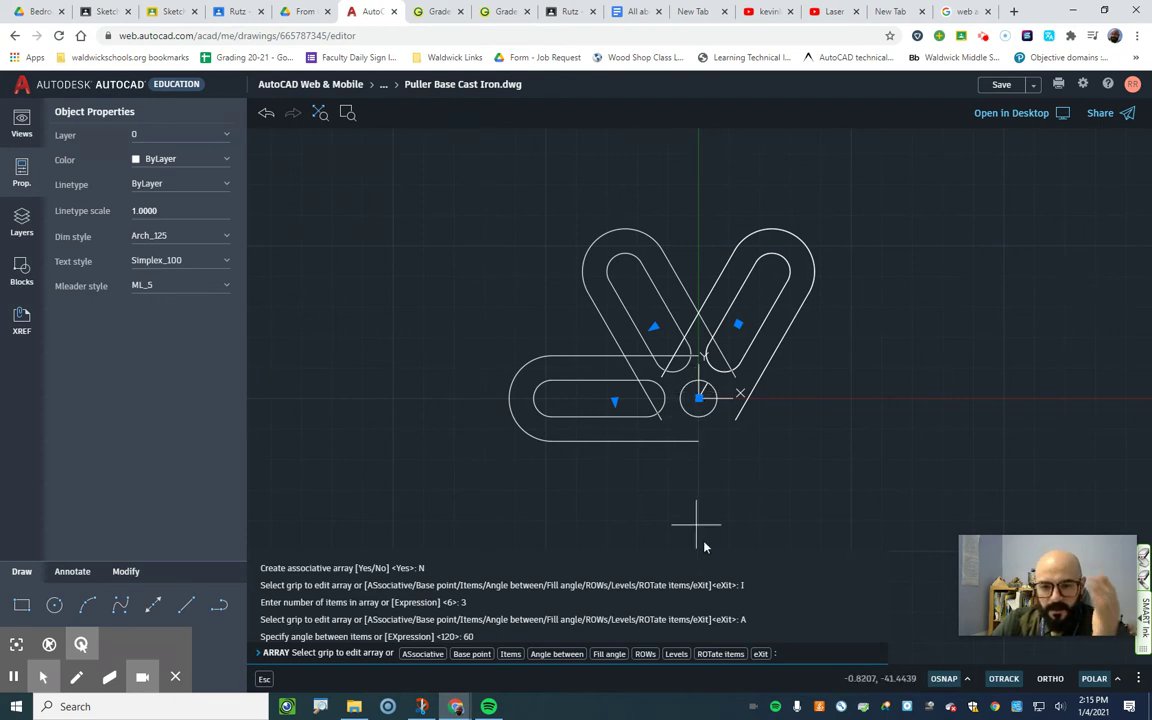
Try turning off rotation of the arrayed items, turn it back on and finish the array
left_click(708, 655)
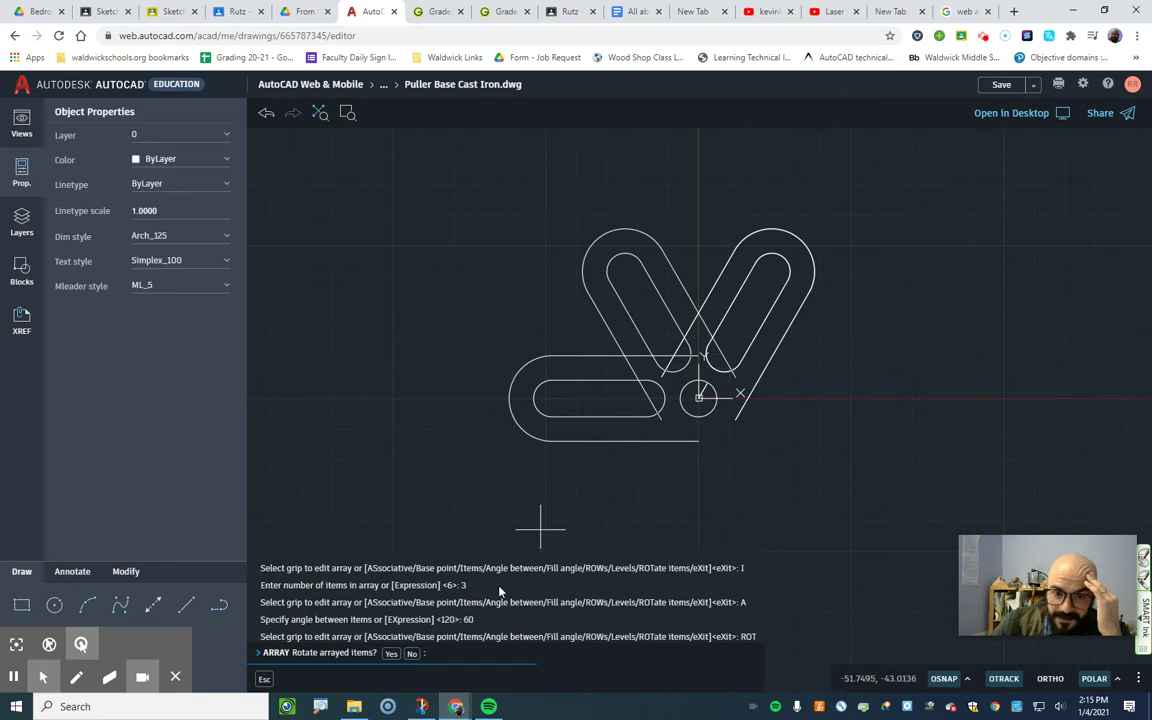
left_click(410, 654)
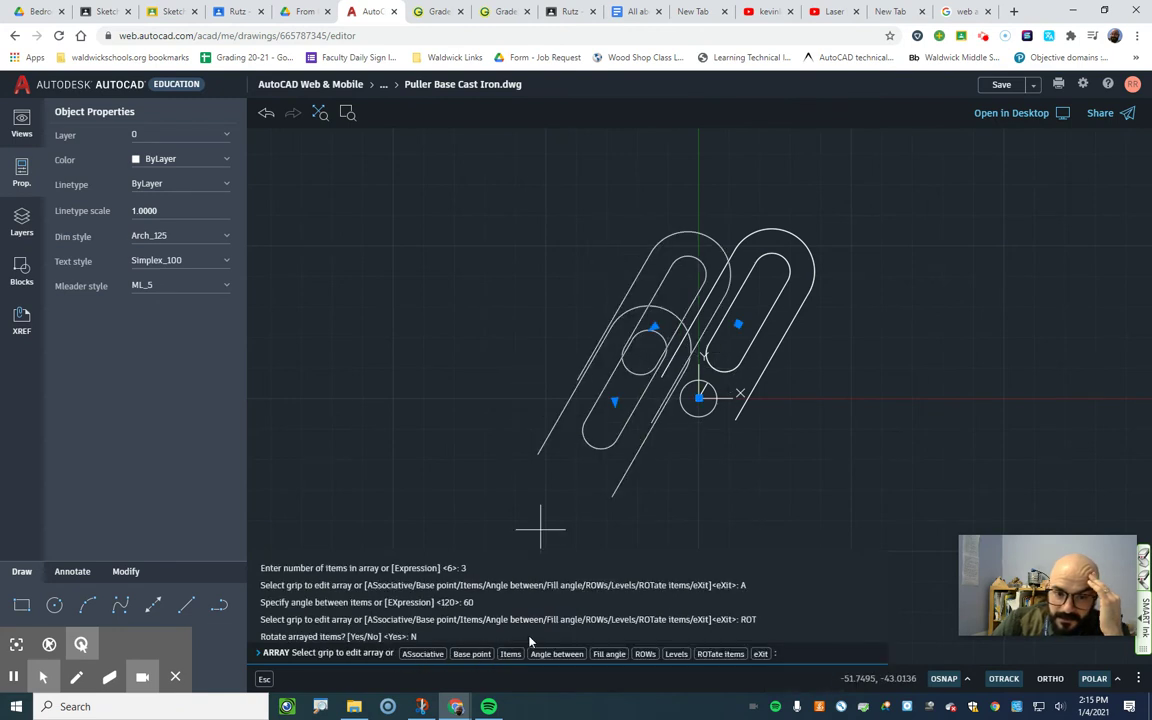
left_click(720, 654)
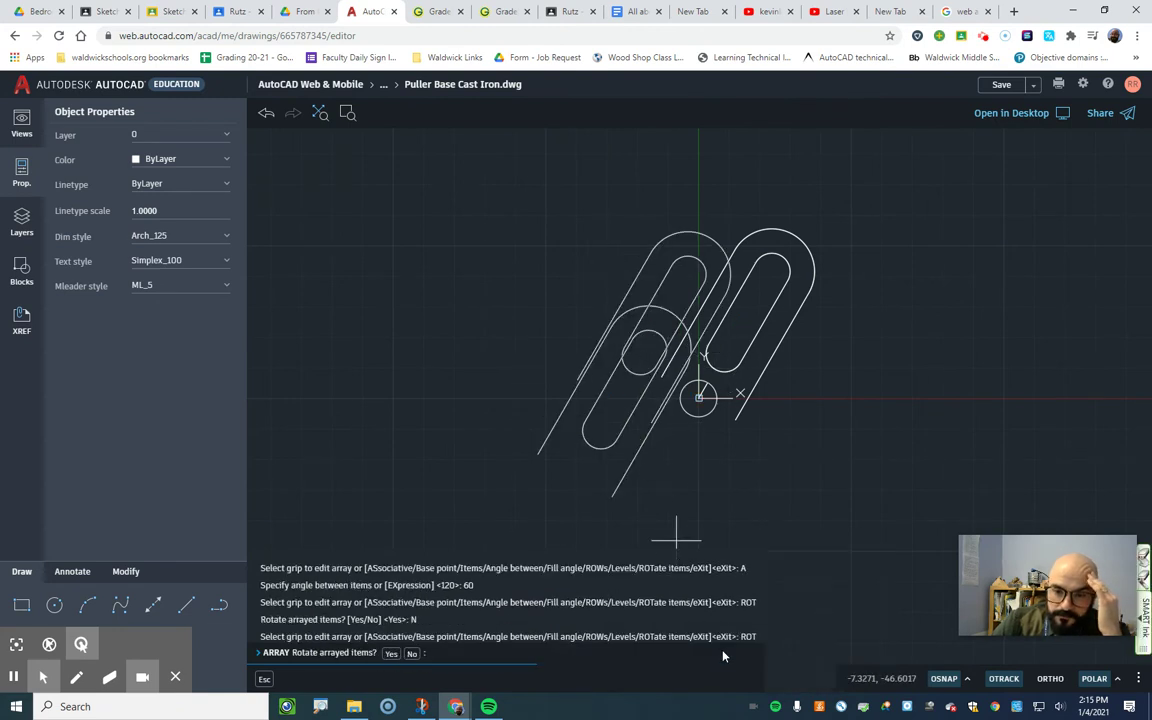
left_click(391, 654)
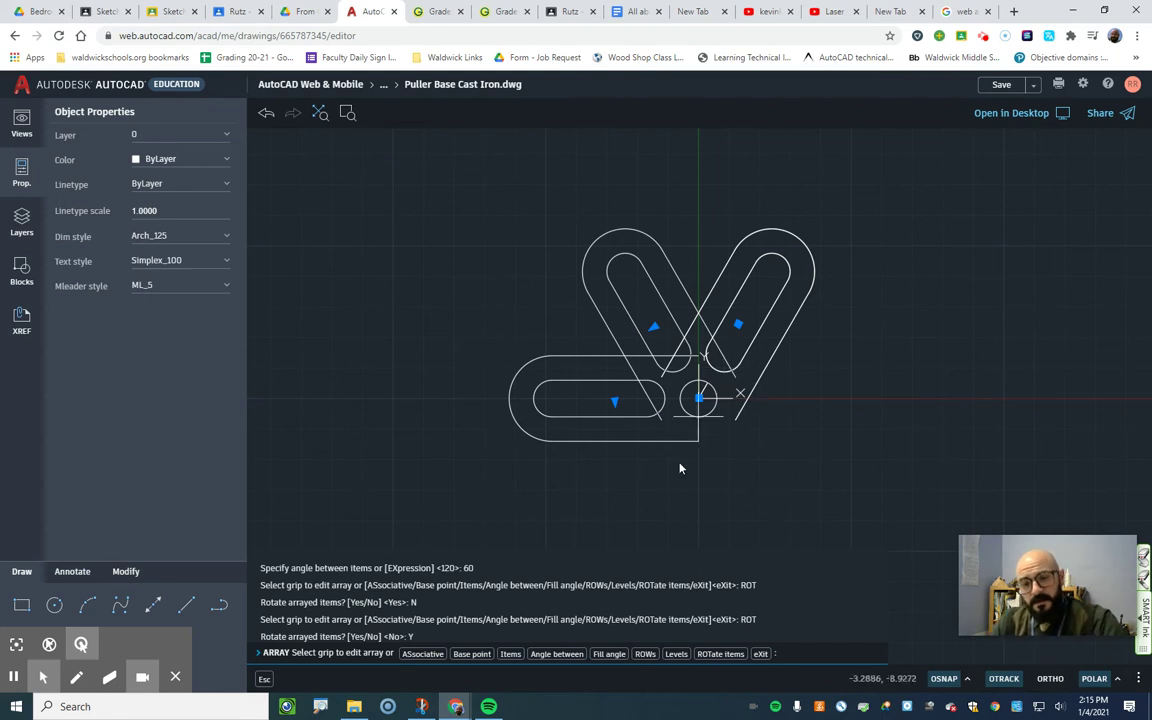
left_click(761, 656)
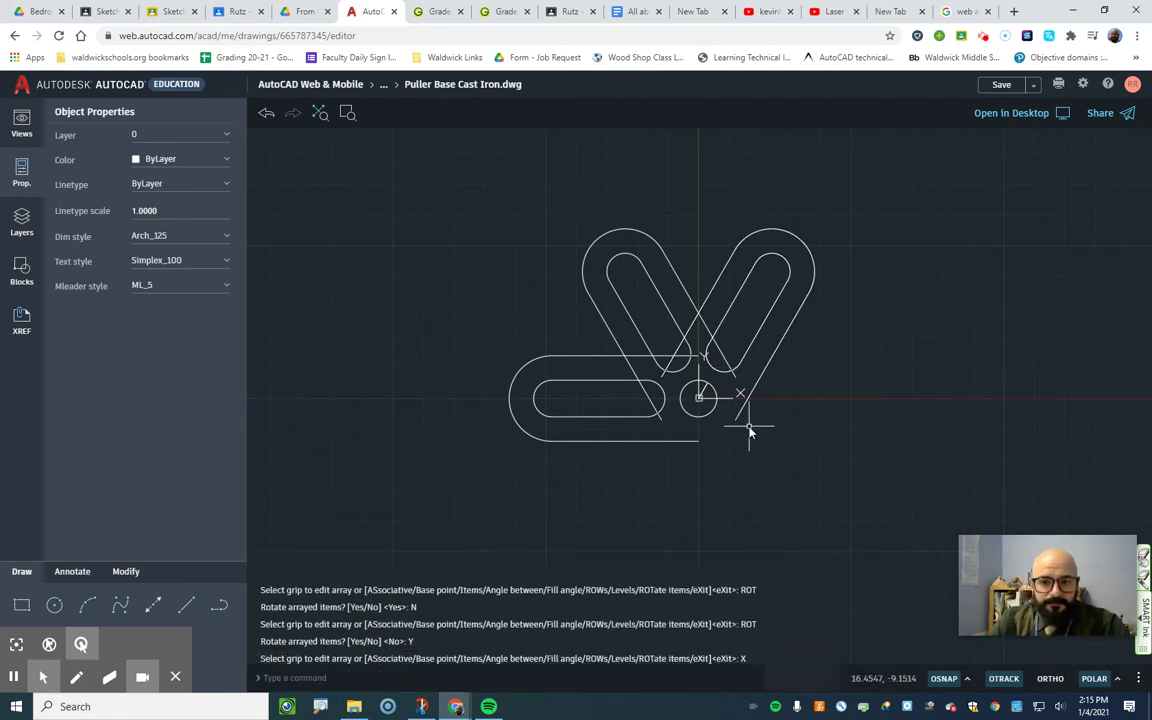
Mirror all three slotted arms across the short 60-degree line starting at the small circle's centre, erasing the source objects
scroll(698, 378, "up", 2)
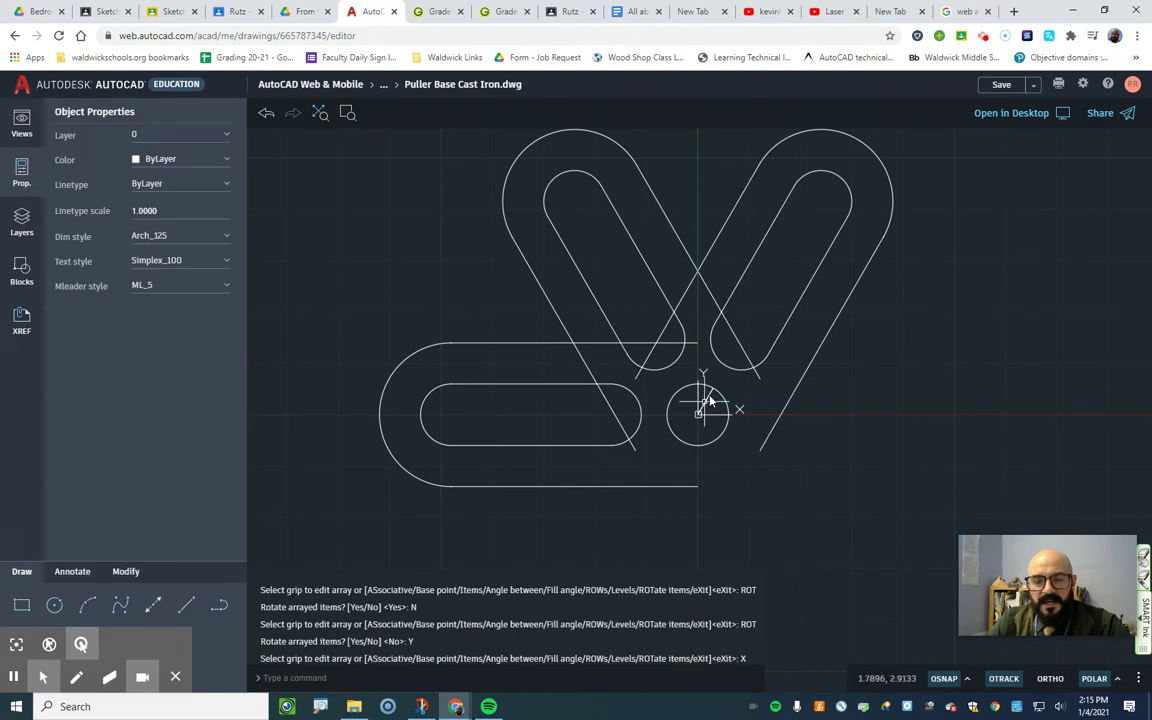
left_click(126, 571)
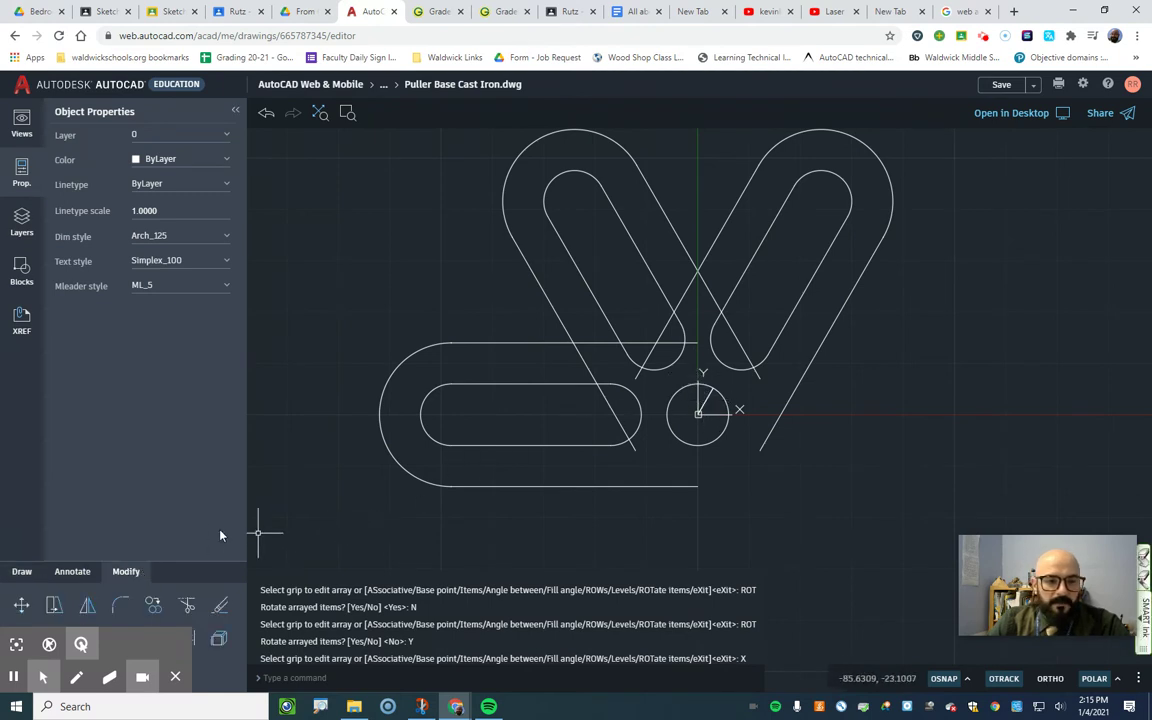
left_click(87, 605)
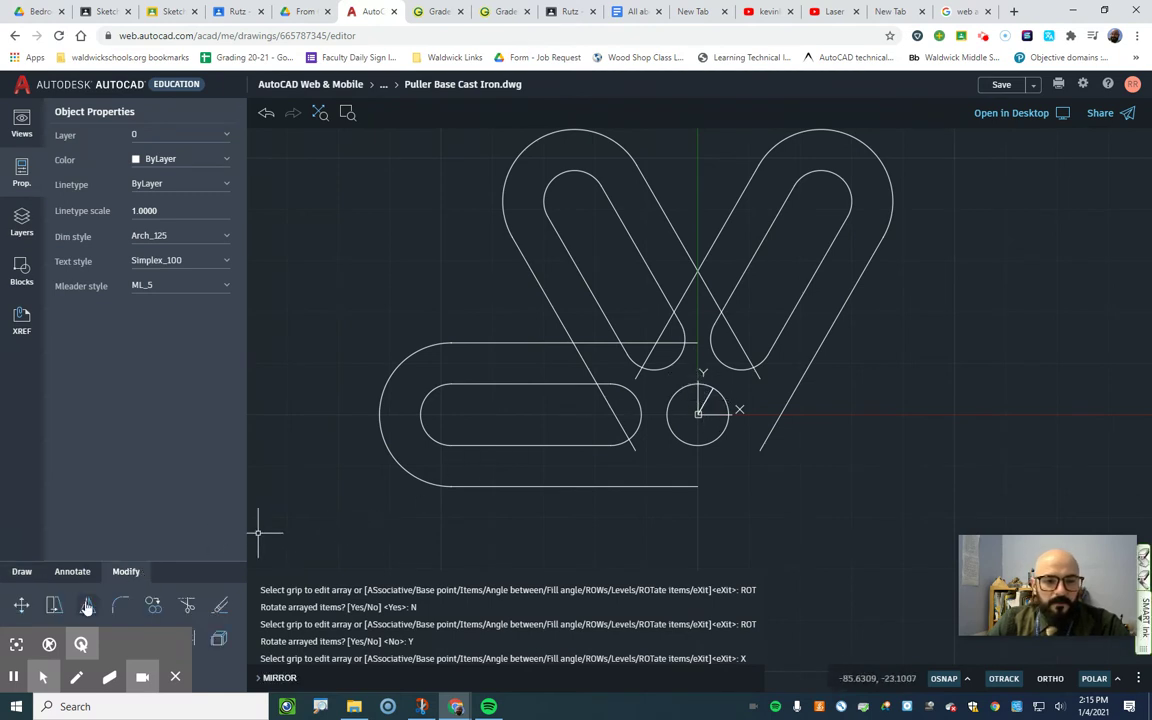
left_click(956, 181)
left_click(437, 368)
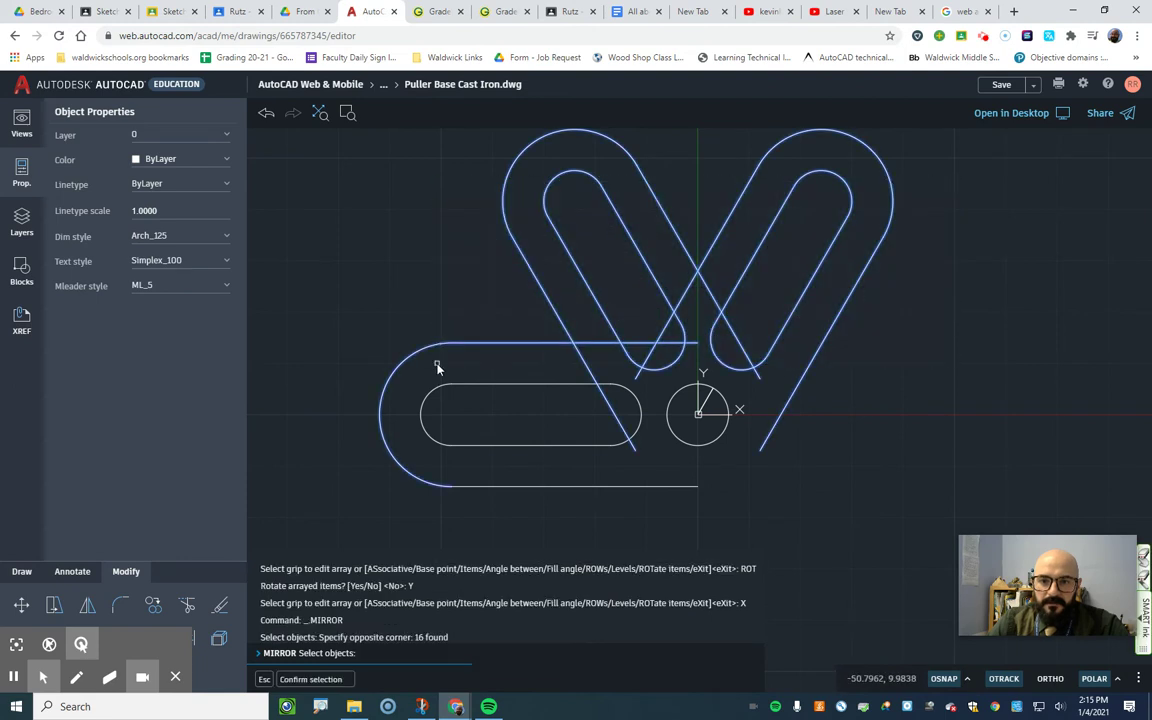
left_click_drag(479, 393, 481, 391)
left_click(483, 388)
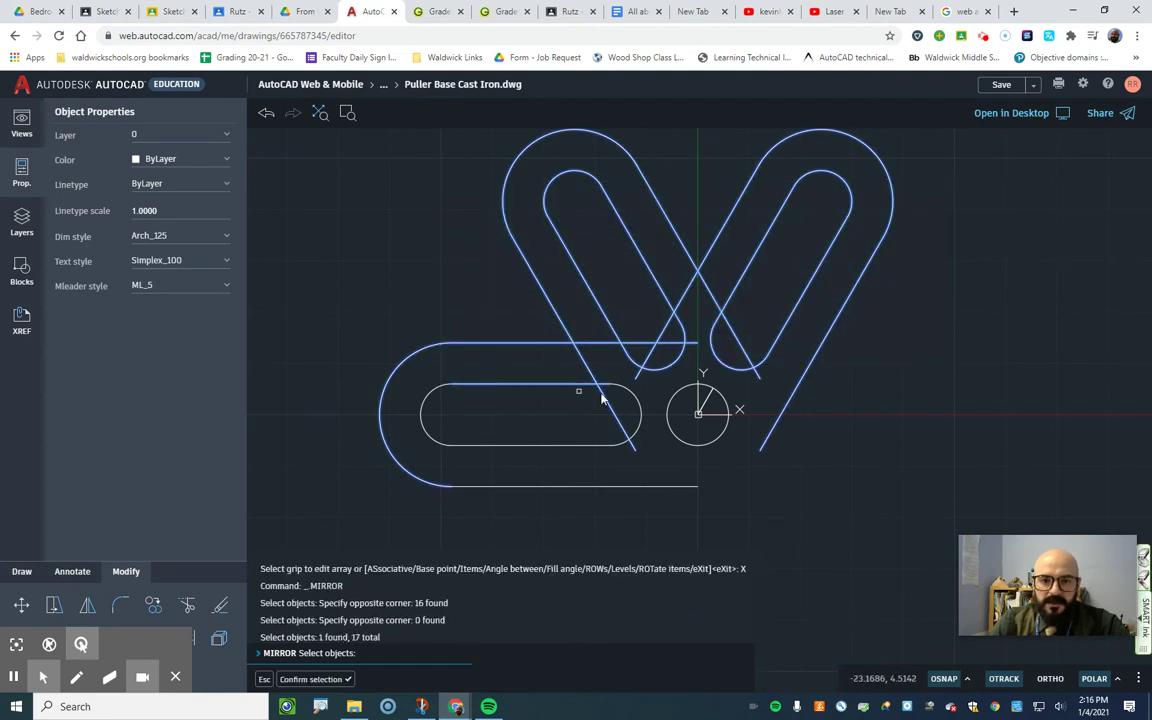
left_click(533, 446)
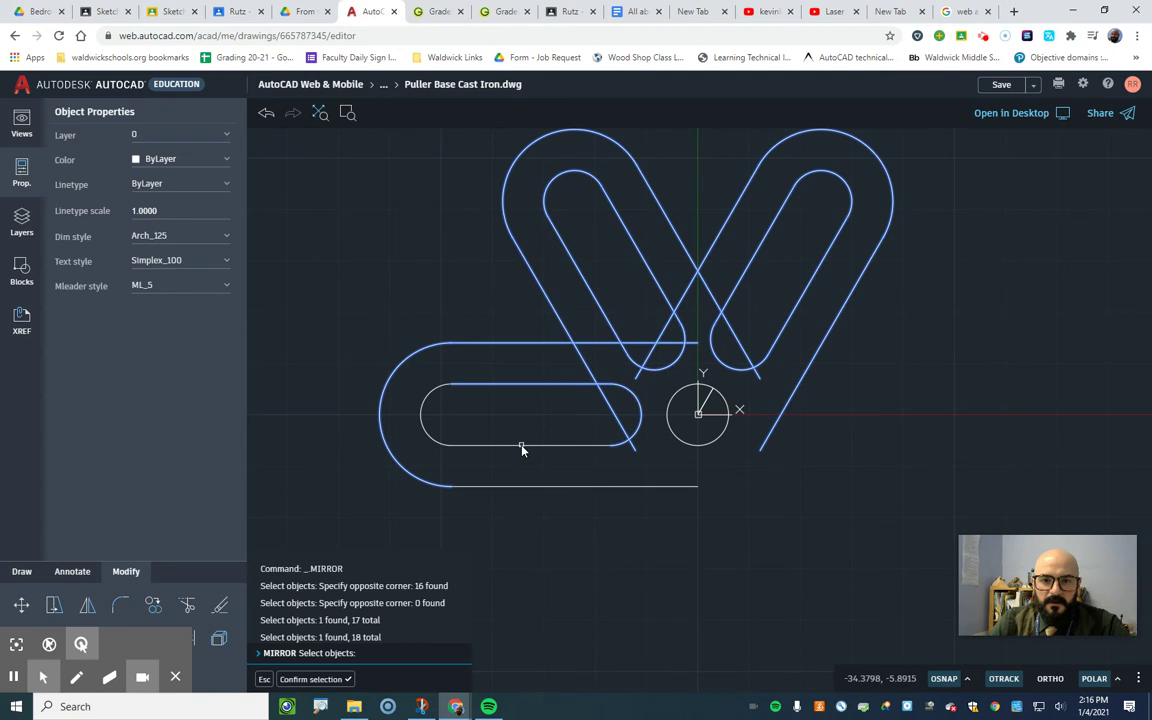
left_click(426, 430)
left_click(489, 490)
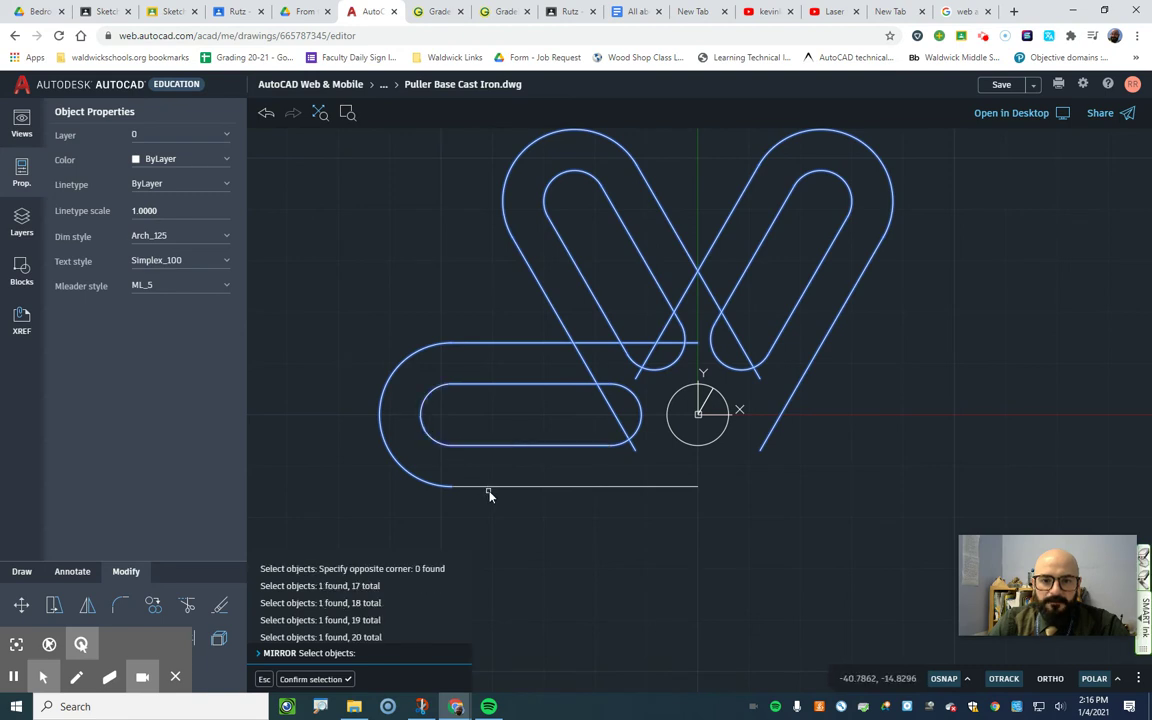
left_click(492, 489)
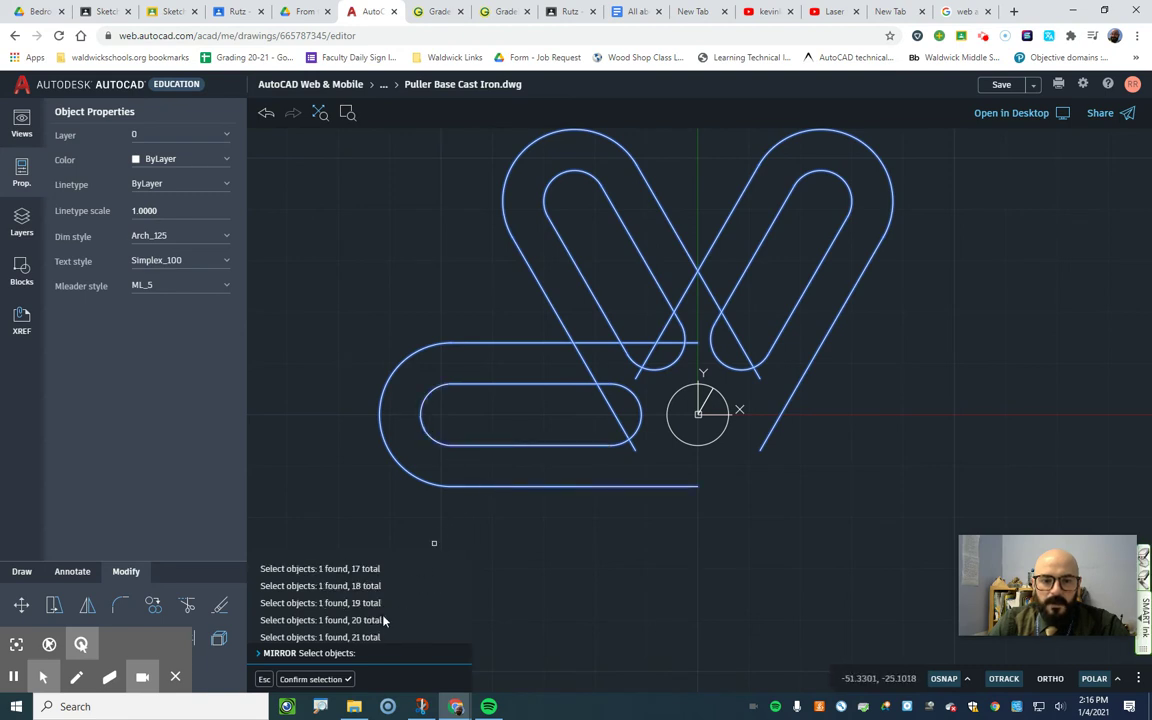
left_click(350, 679)
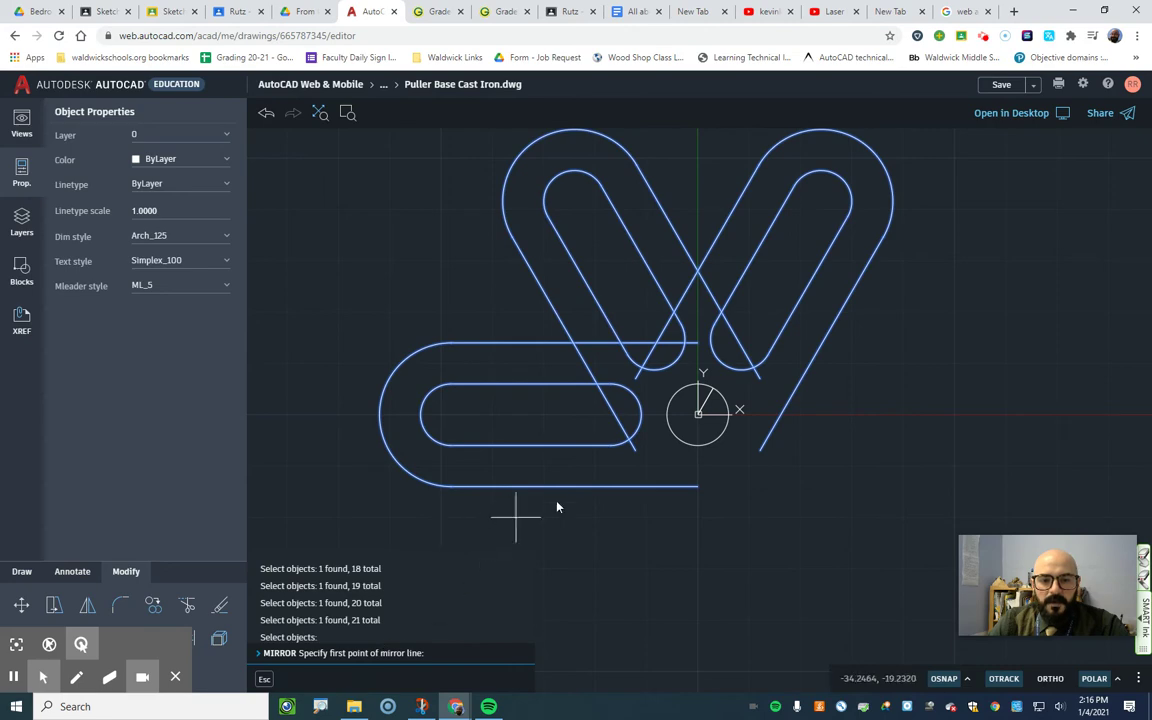
left_click(698, 413)
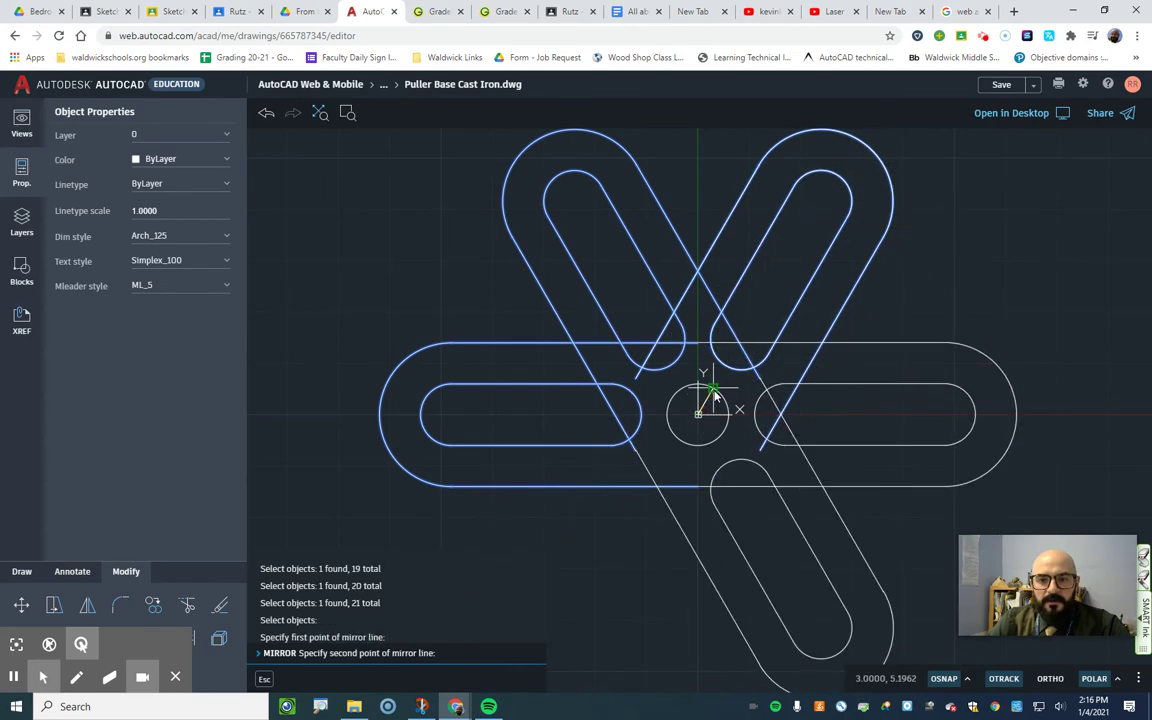
left_click(712, 392)
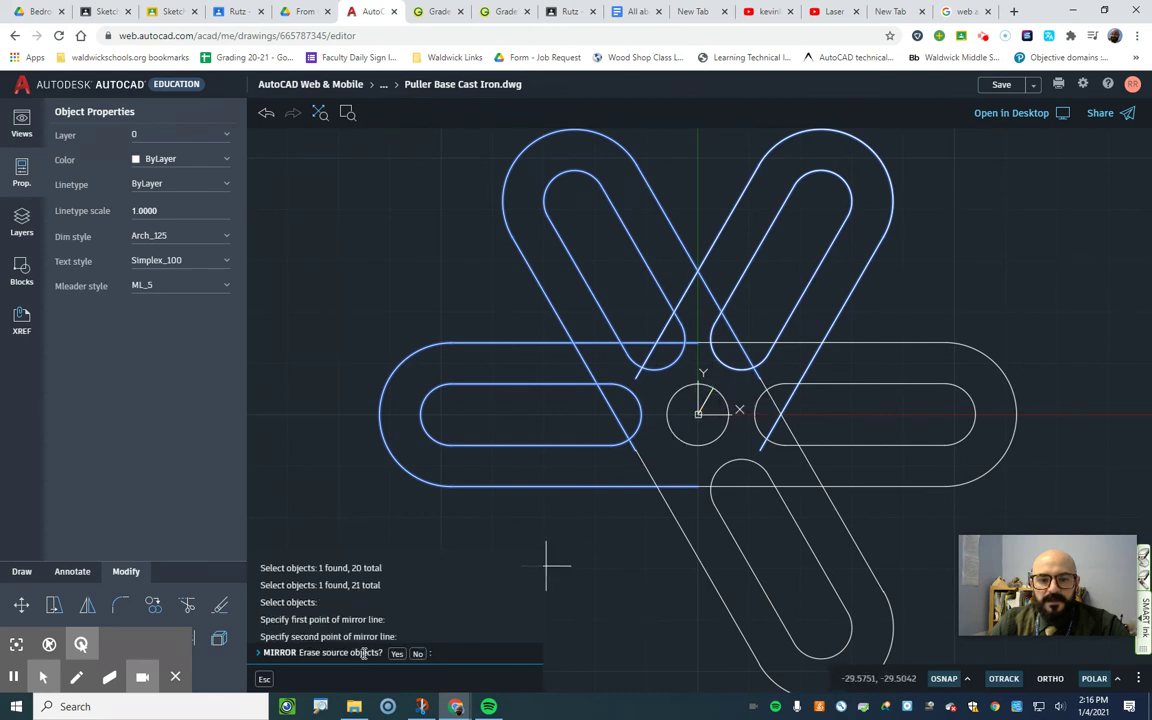
left_click(396, 653)
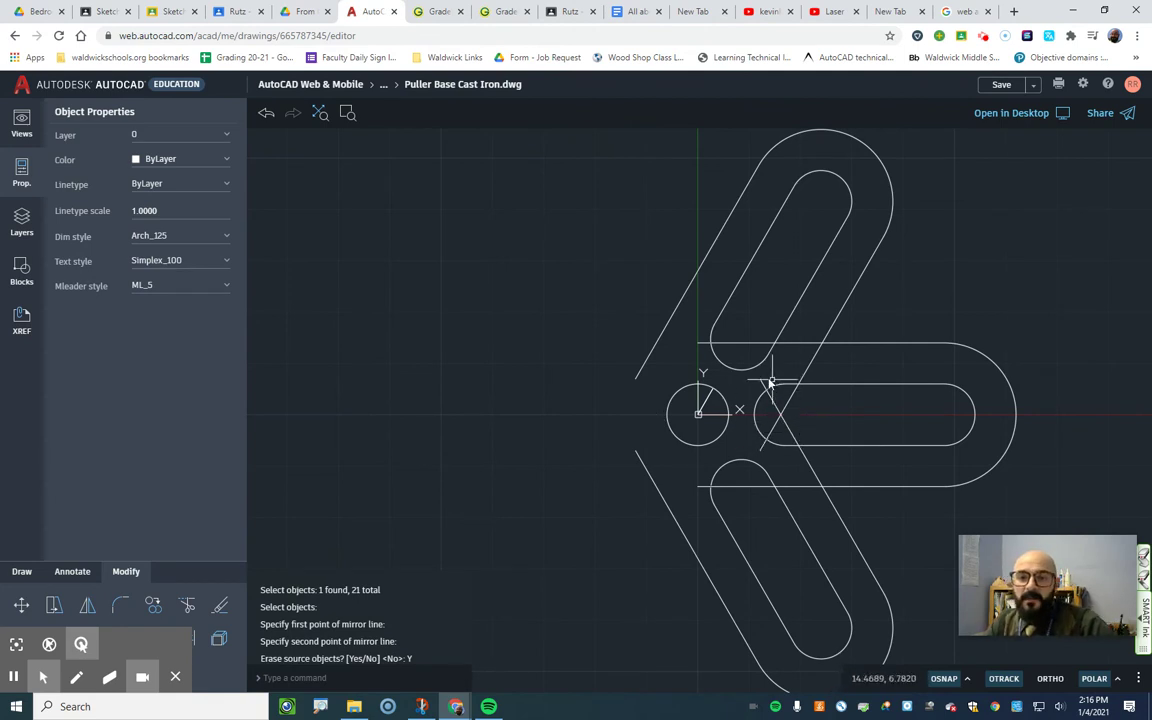
Fillet the crossing outer edges of the upper and horizontal arms with a radius of 7
left_click(120, 604)
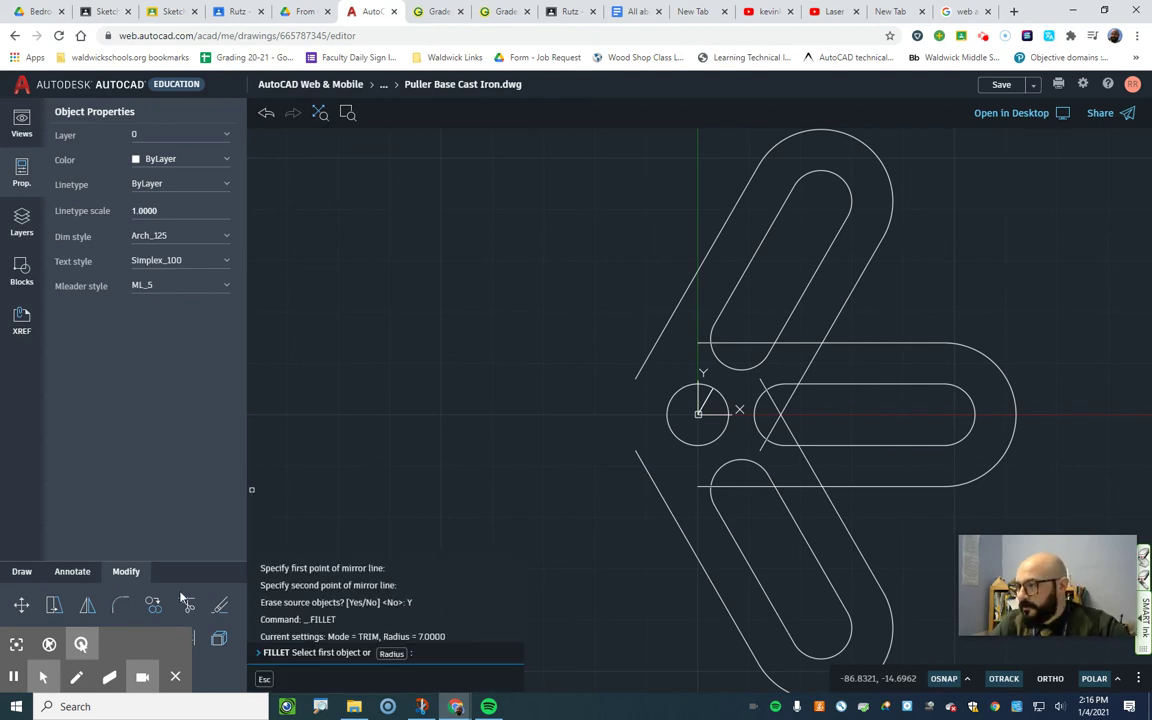
key("Return")
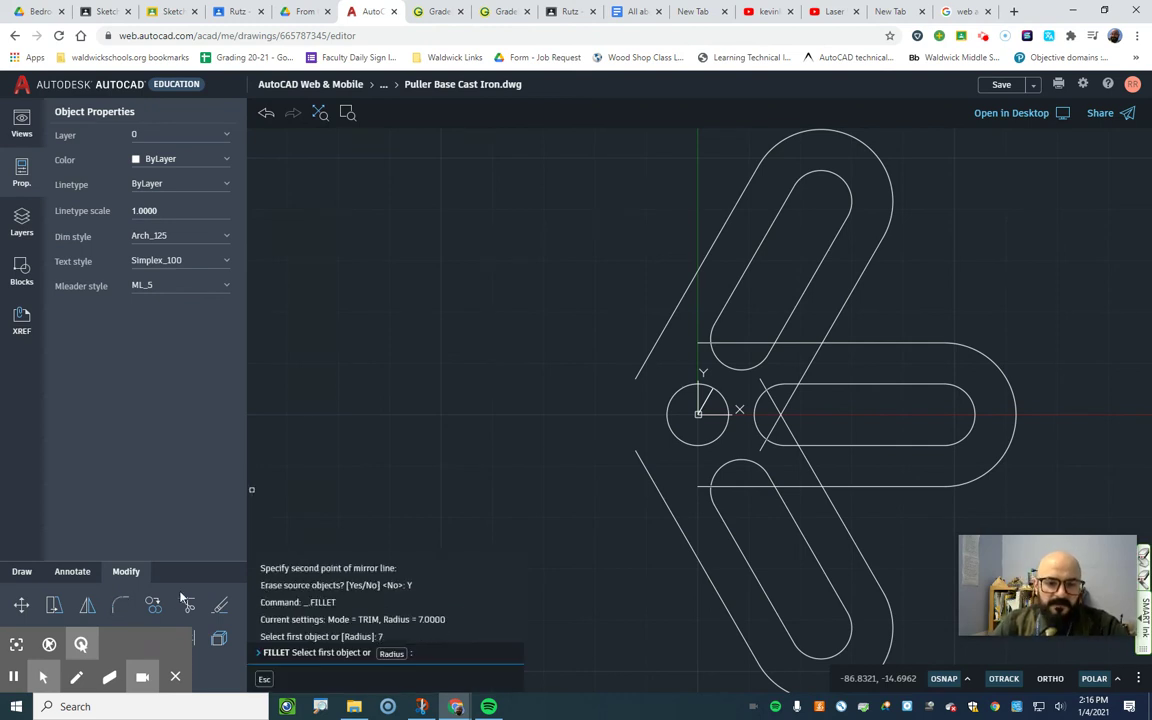
left_click(836, 327)
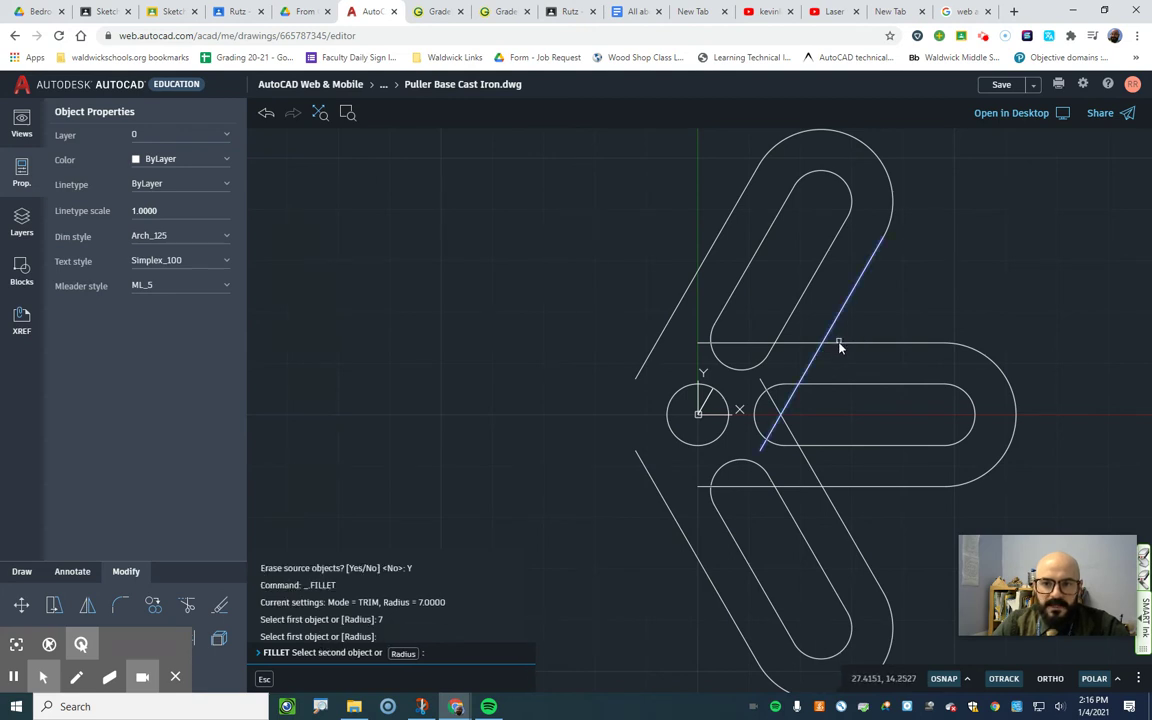
left_click(841, 343)
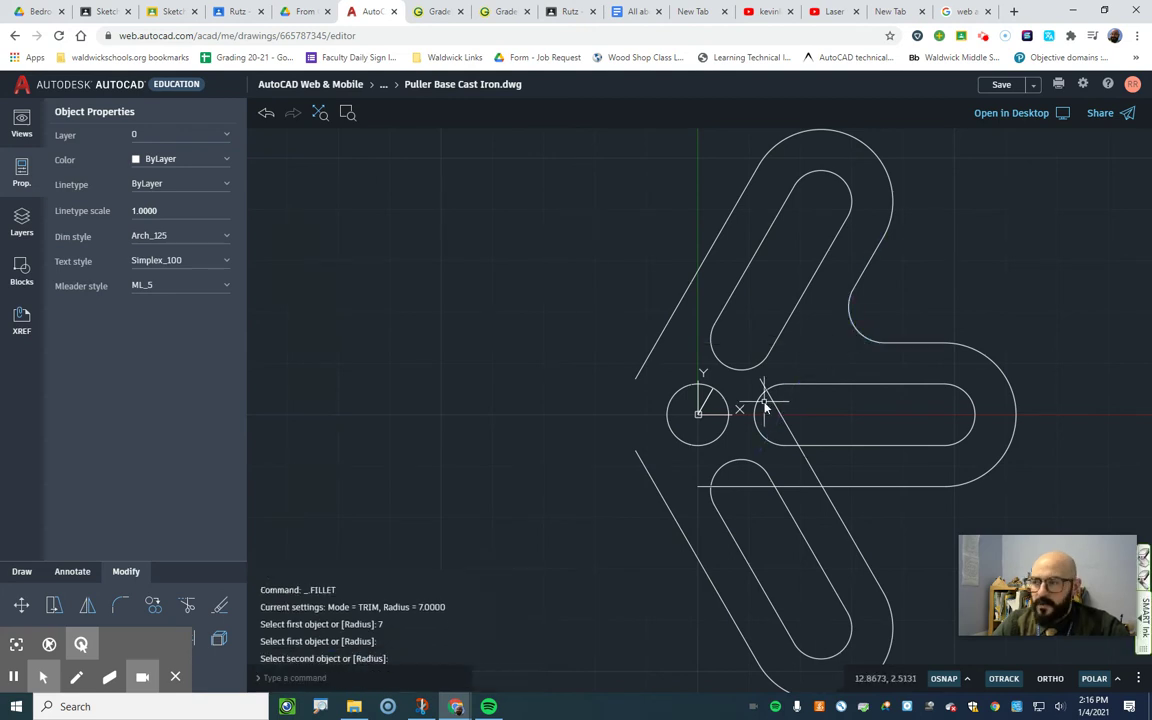
Fillet the crossing outer edges of the horizontal and lower arms with a radius of 7
key("Return")
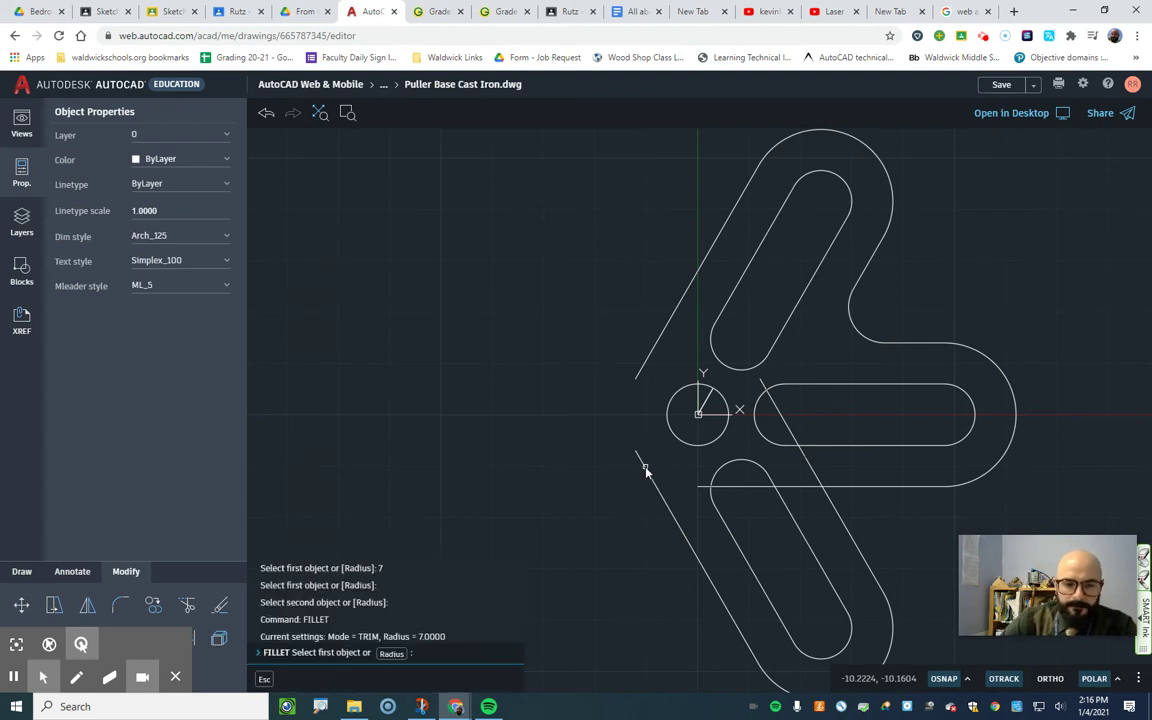
left_click(391, 653)
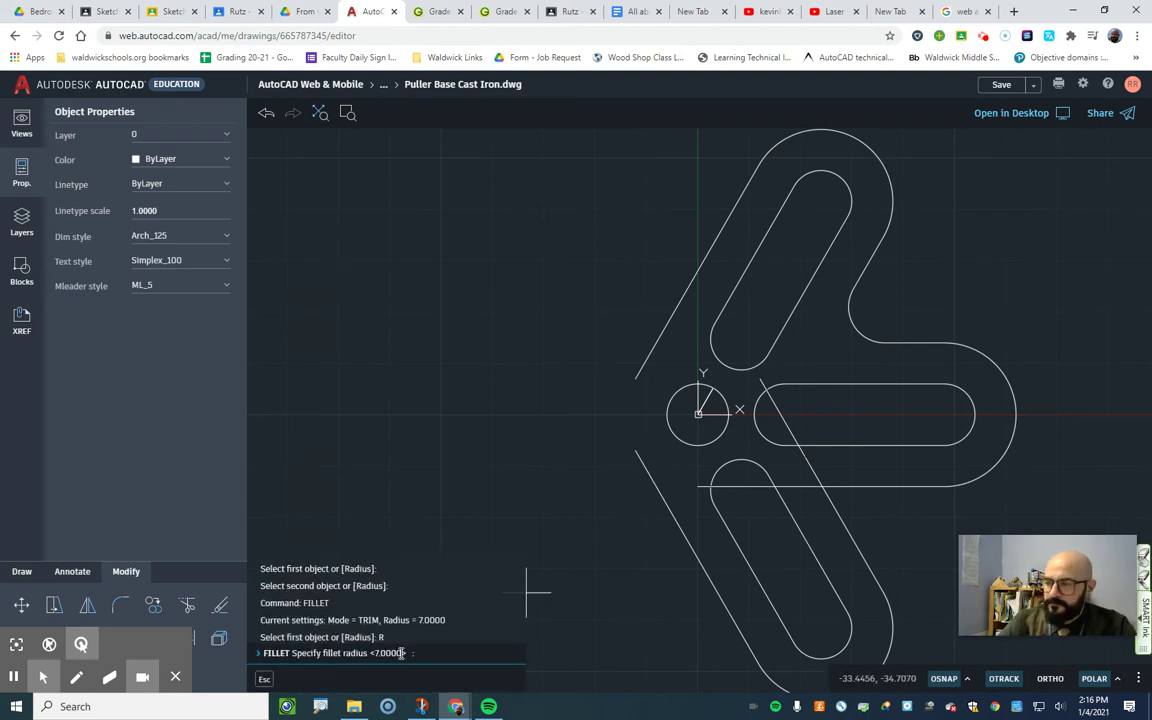
type("7")
key("Return")
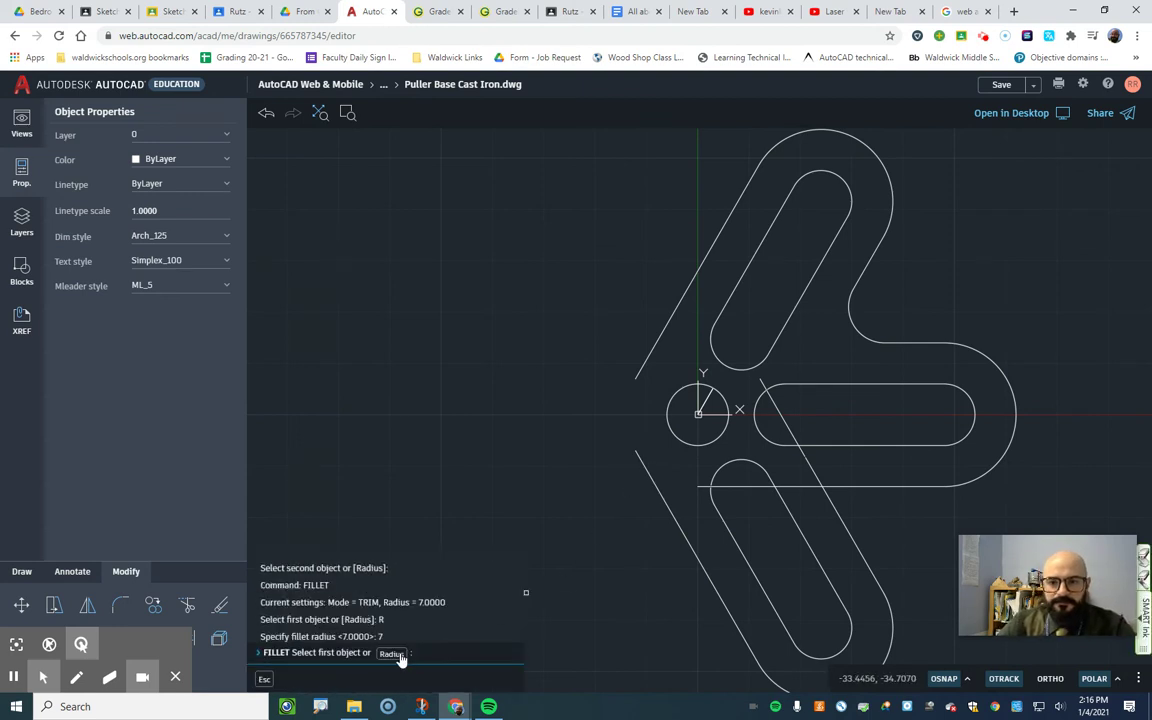
left_click(831, 508)
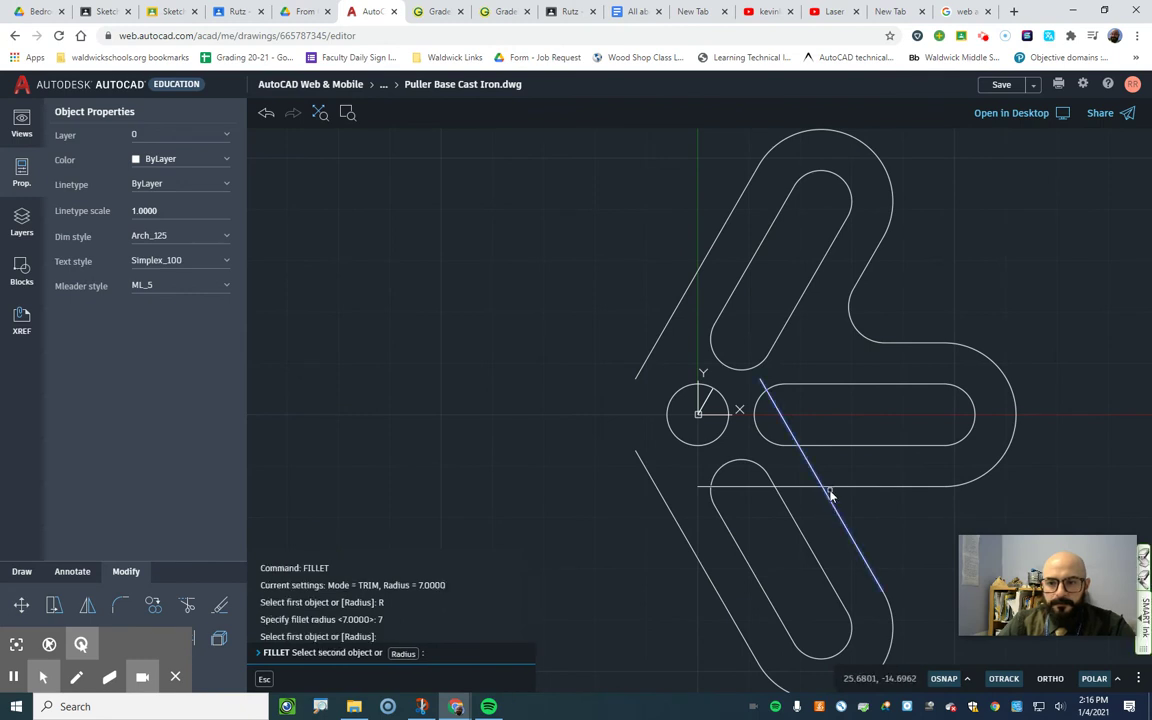
left_click(830, 488)
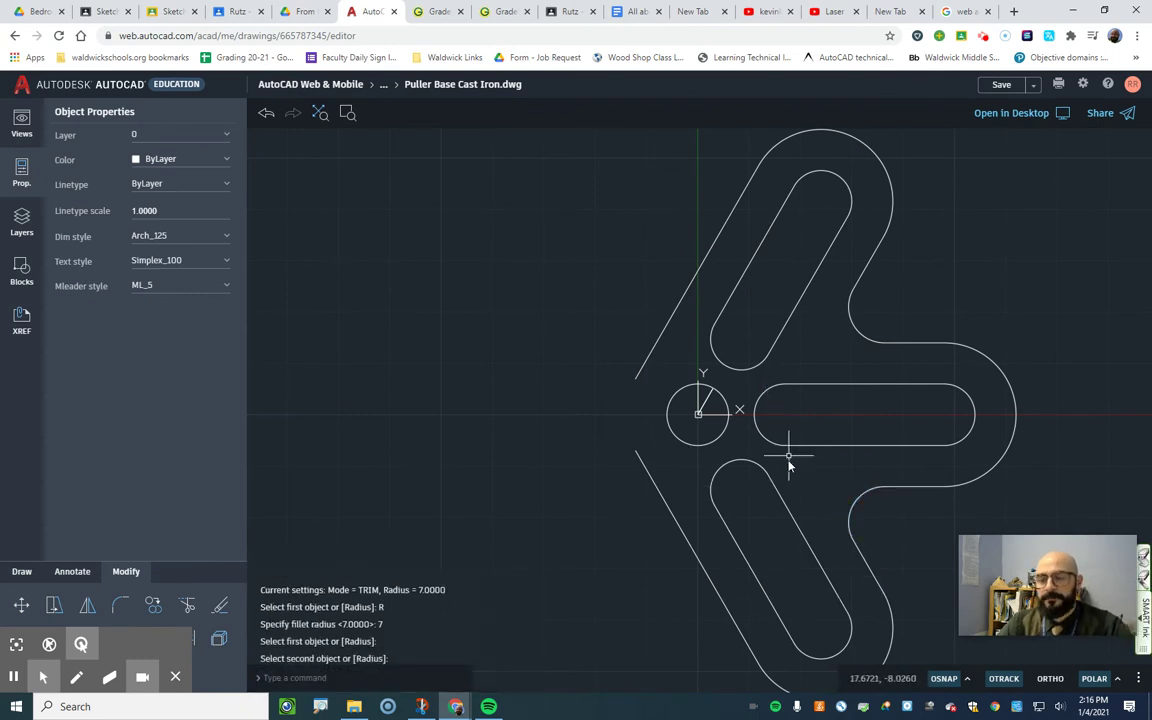
mouse_move(1151, 75)
left_mouse_down()
mouse_move(978, 70)
mouse_move(970, 86)
mouse_move(1151, 80)
left_mouse_up()
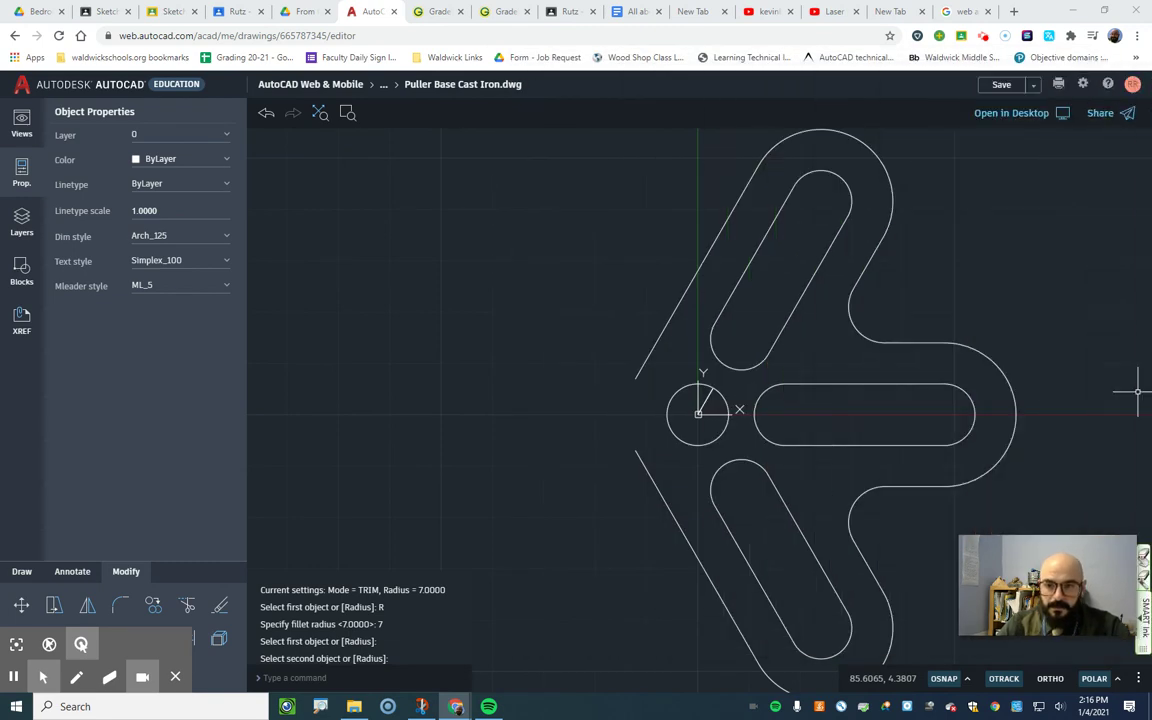
scroll(702, 390, "down", 2)
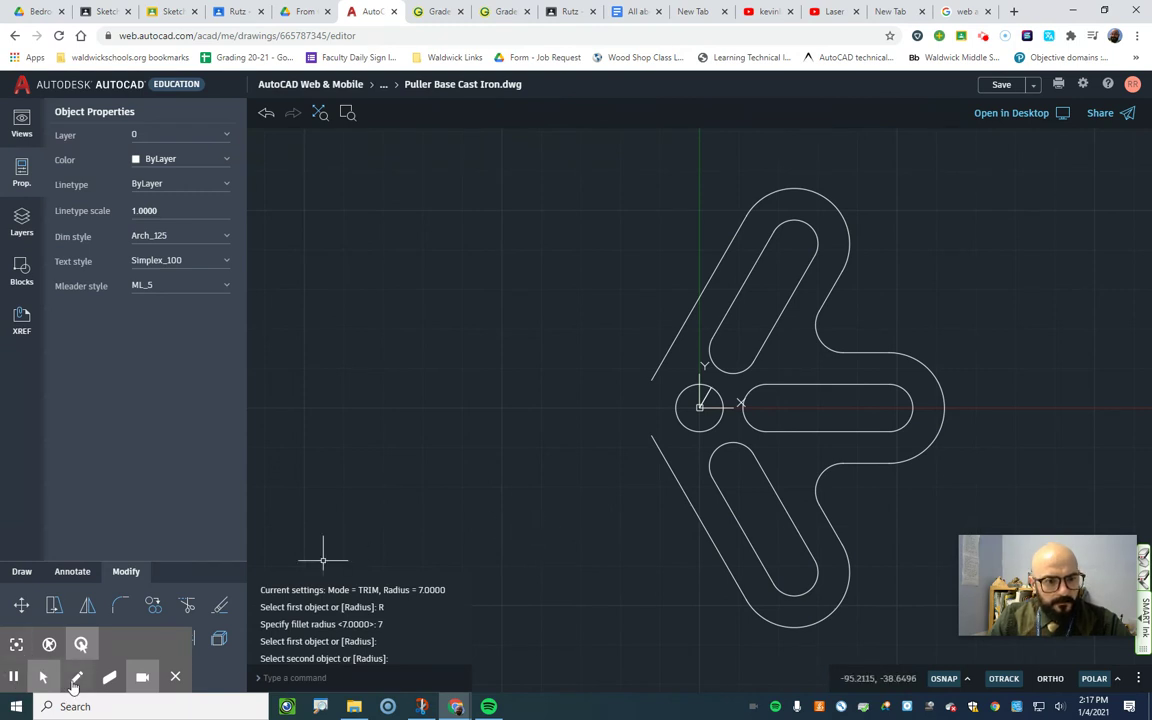
middle_click_drag(727, 543, 723, 543)
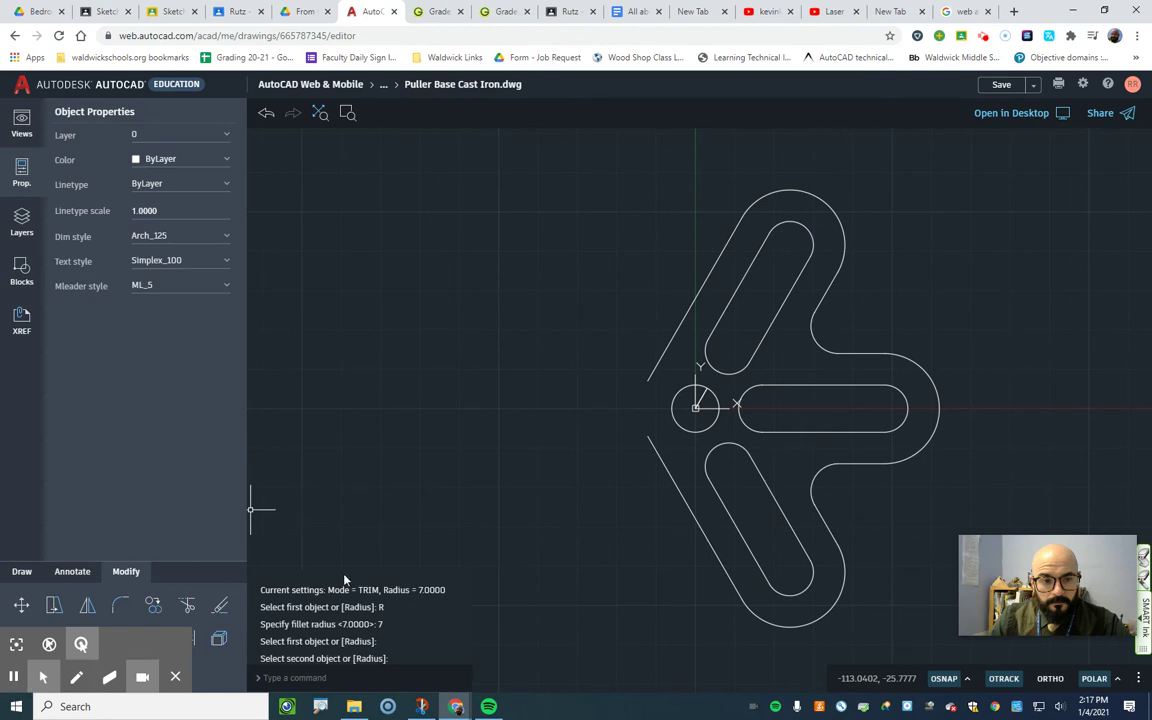
left_click(985, 40)
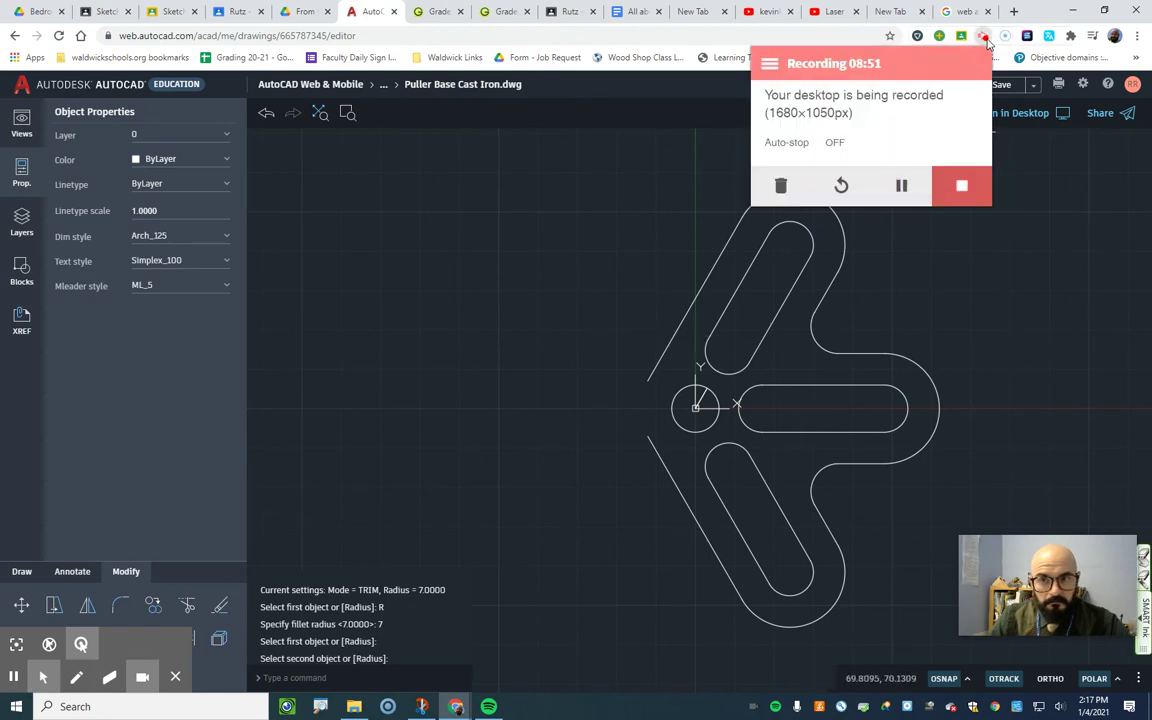
left_click(985, 40)
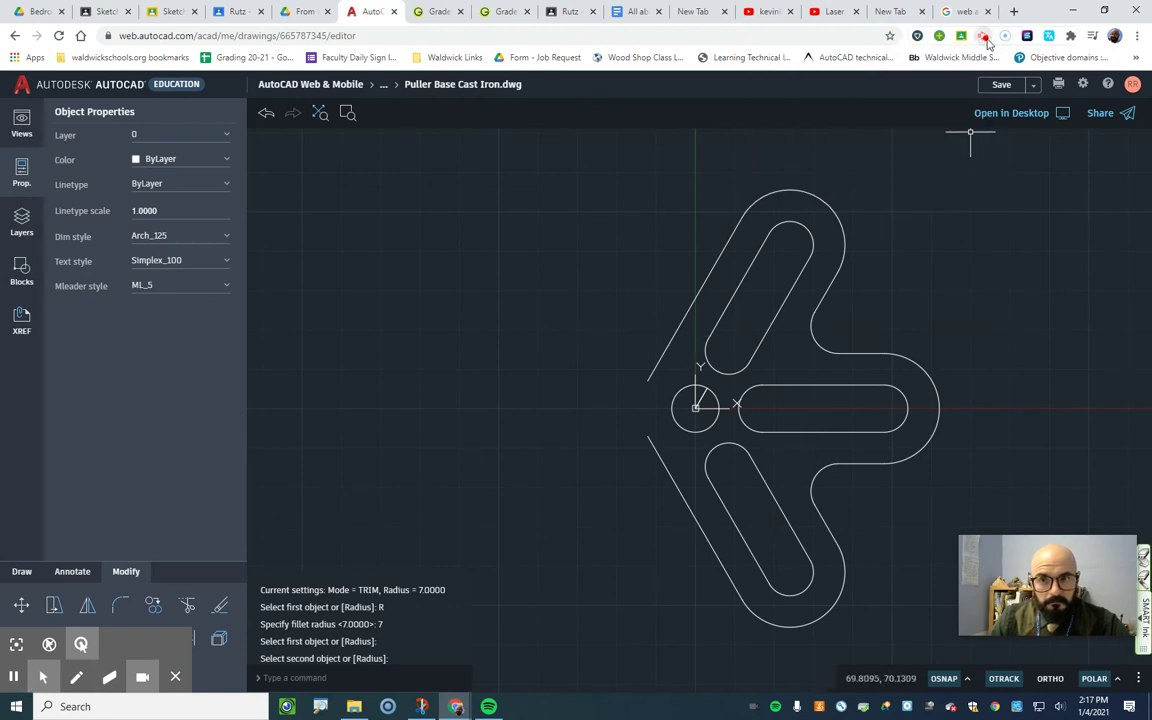
type("ERASE")
Draw a 17-unit horizontal line leftward from the small circle's centre, ending with a short upward tick about 3.5 units long
left_click(21, 571)
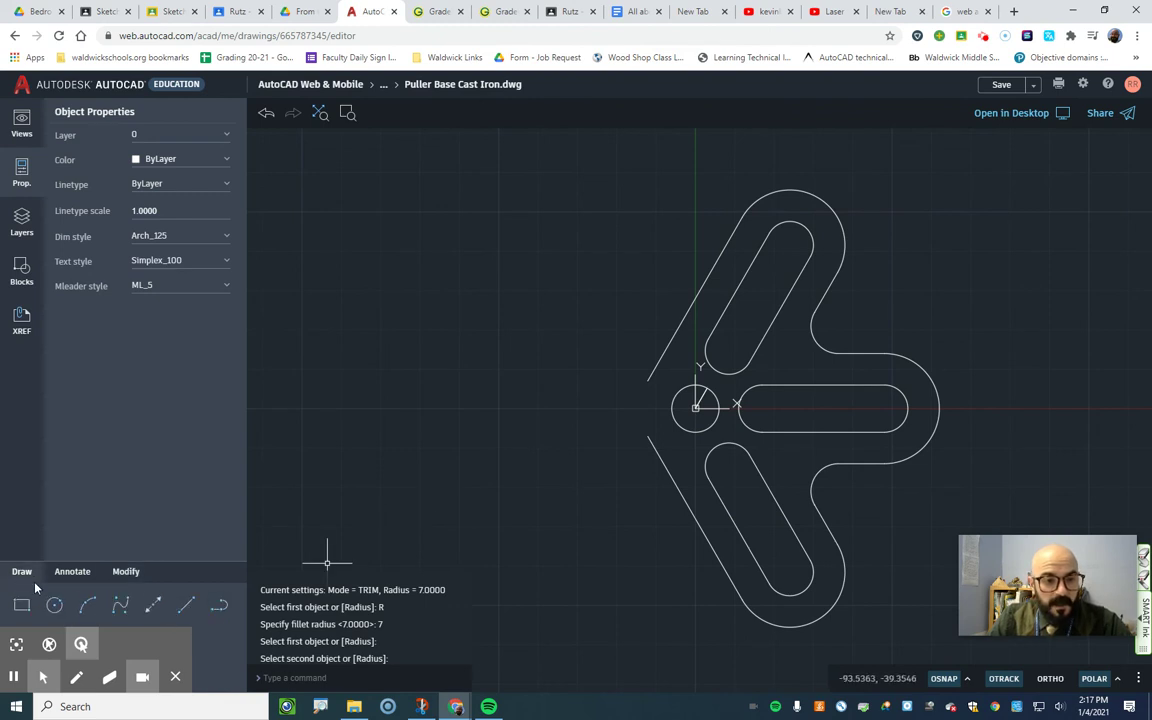
left_click(184, 610)
left_click(695, 407)
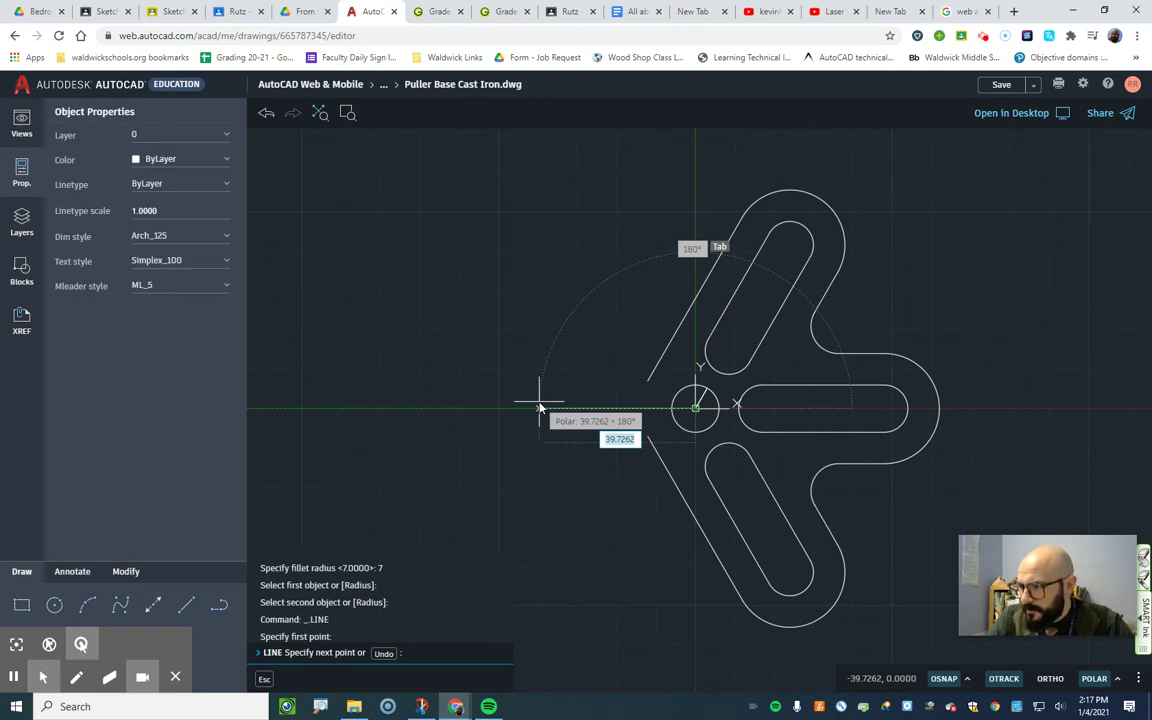
type("1")
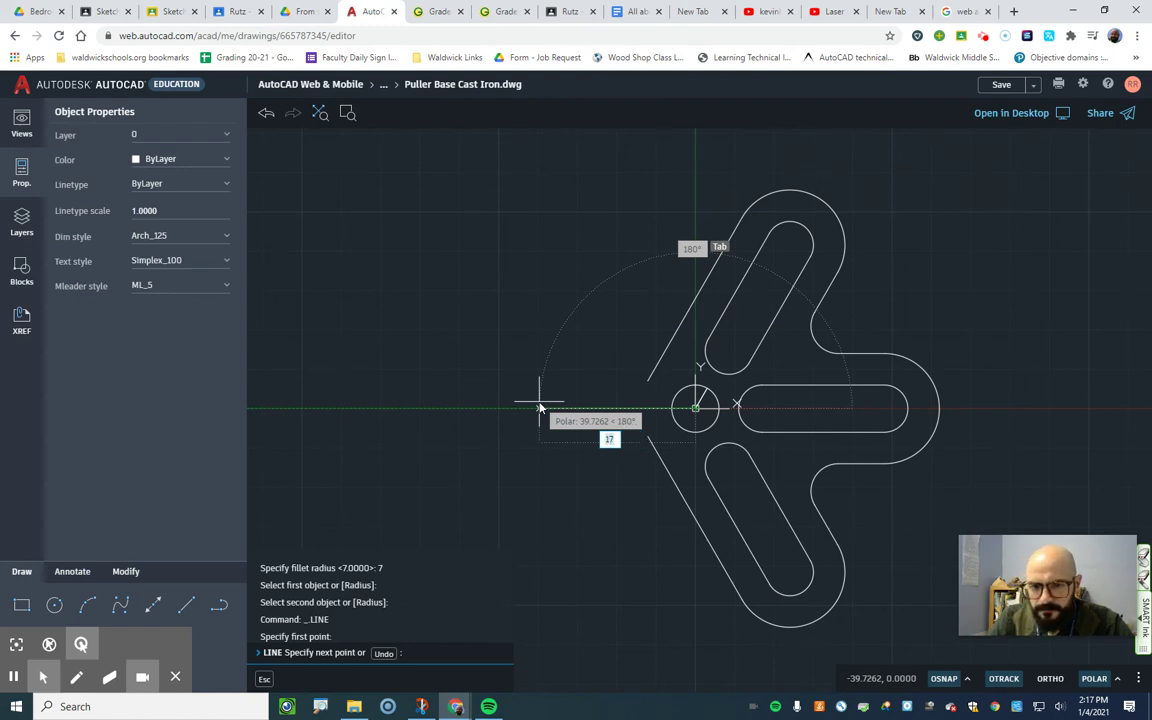
type("7")
key("Return")
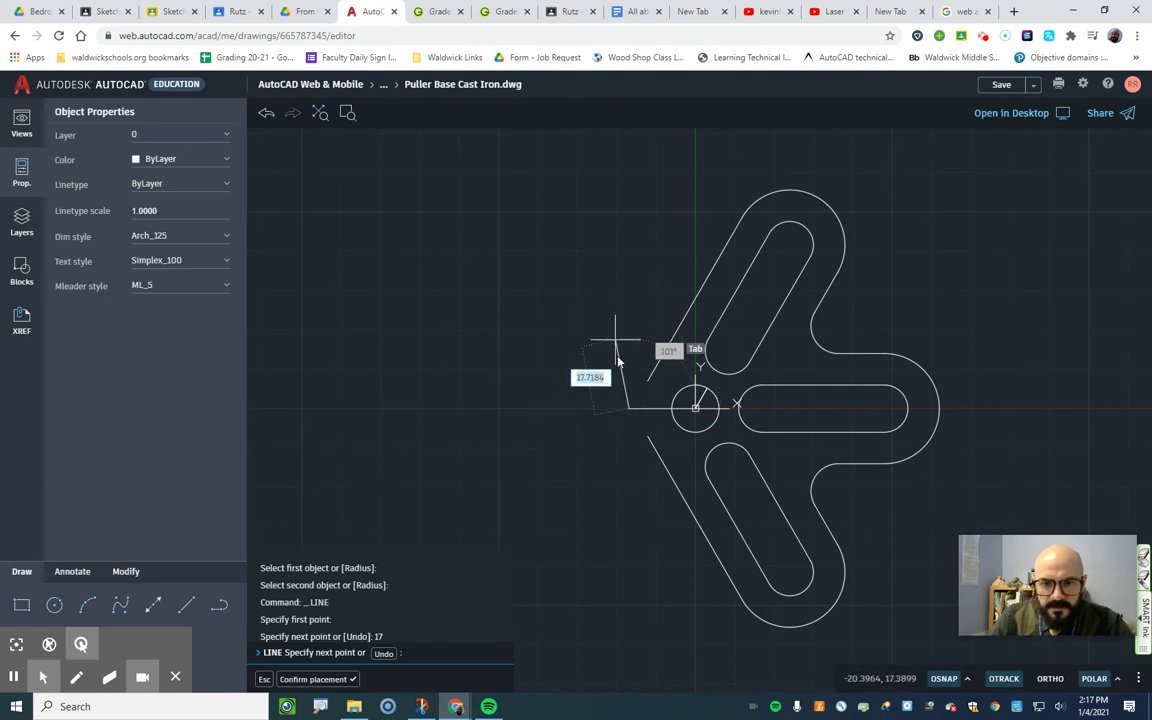
left_click(628, 398)
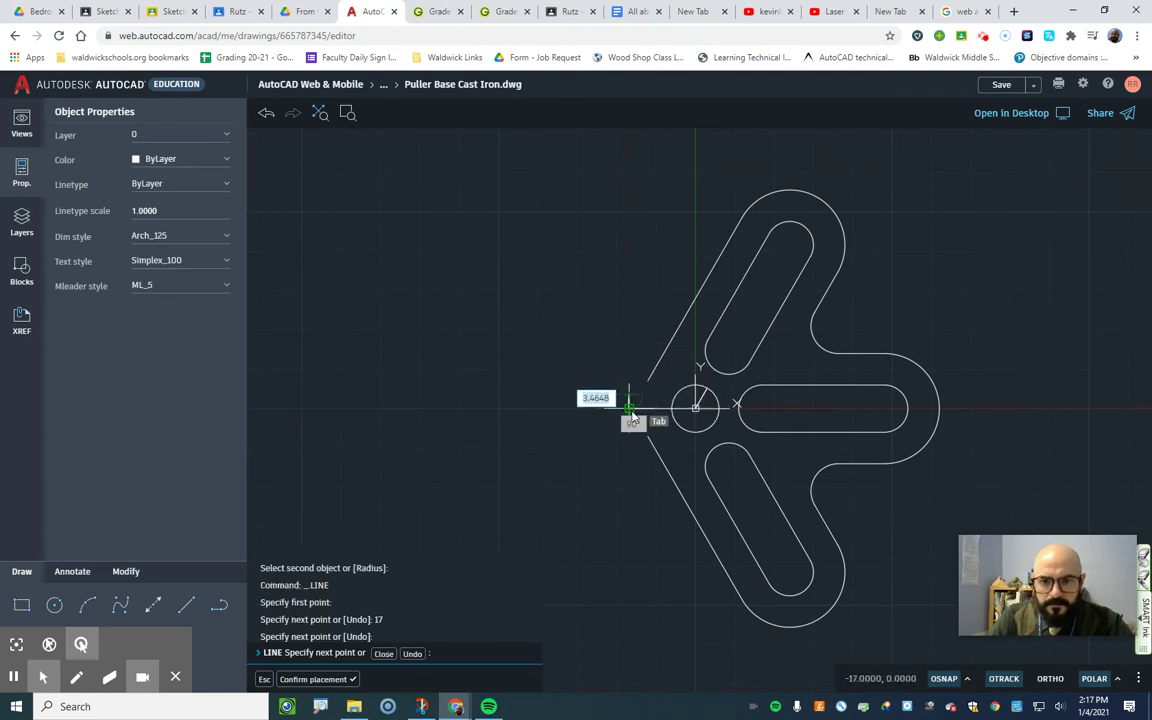
key("Escape")
key("Escape")
key("Escape")
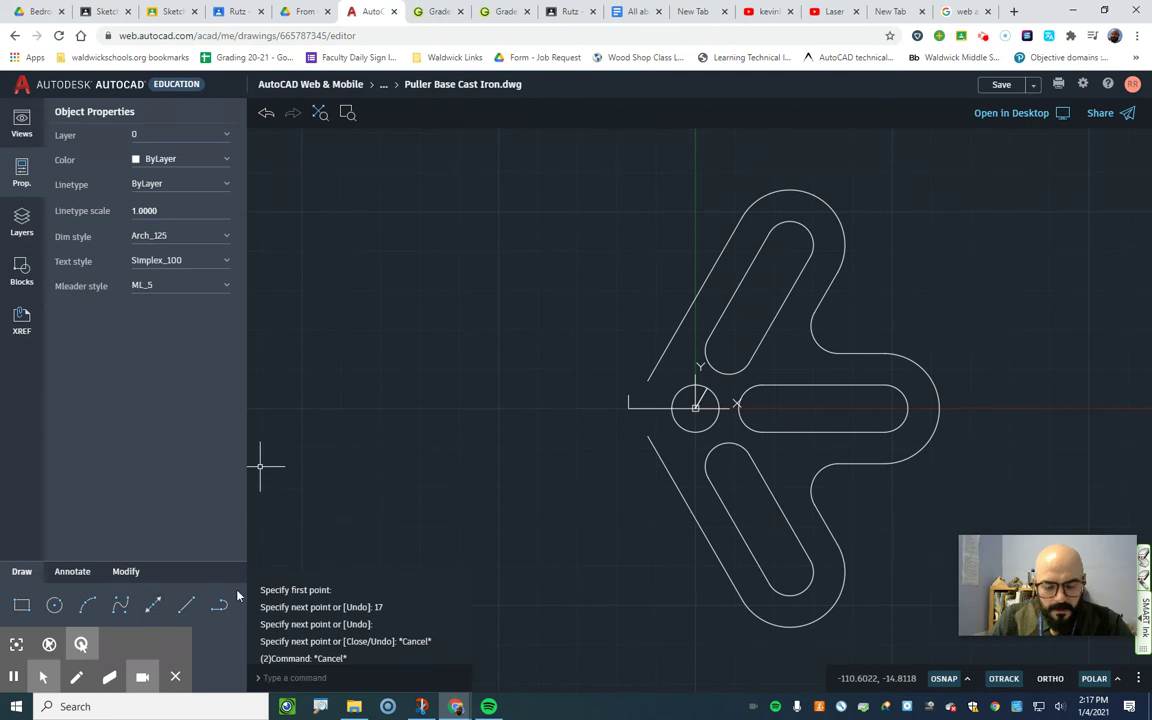
Draw a 33-unit horizontal line leftward from the base of the first tick, ending with another short upward tick
key("space")
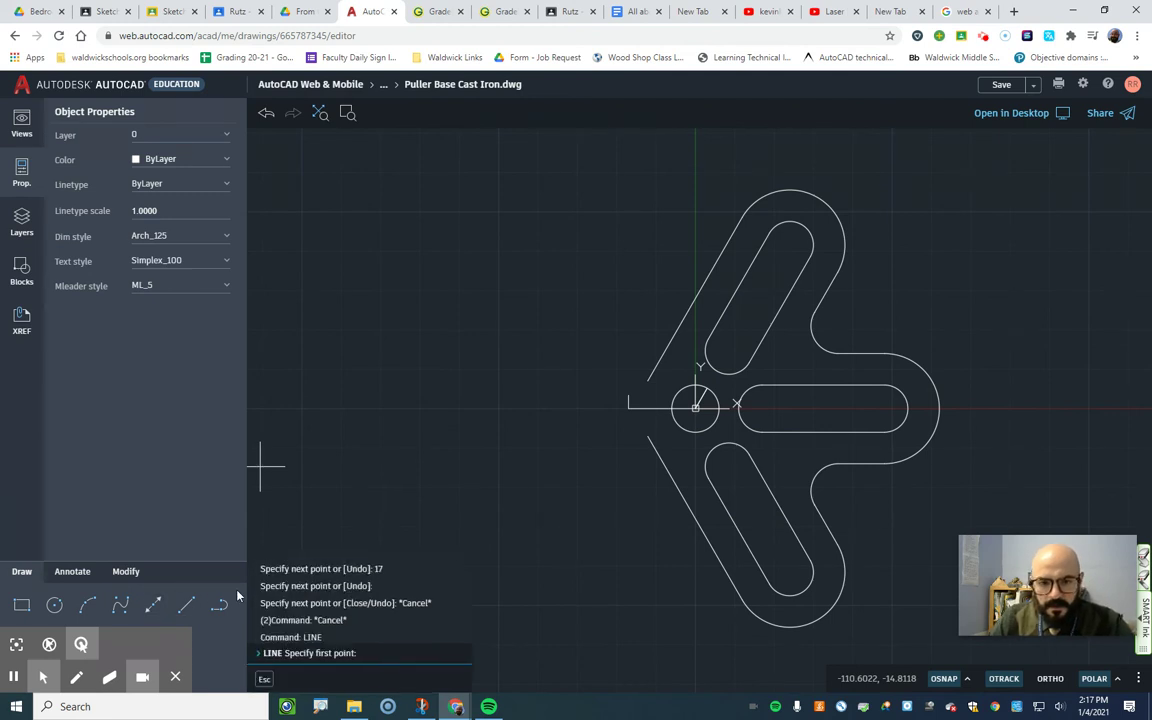
left_click(630, 408)
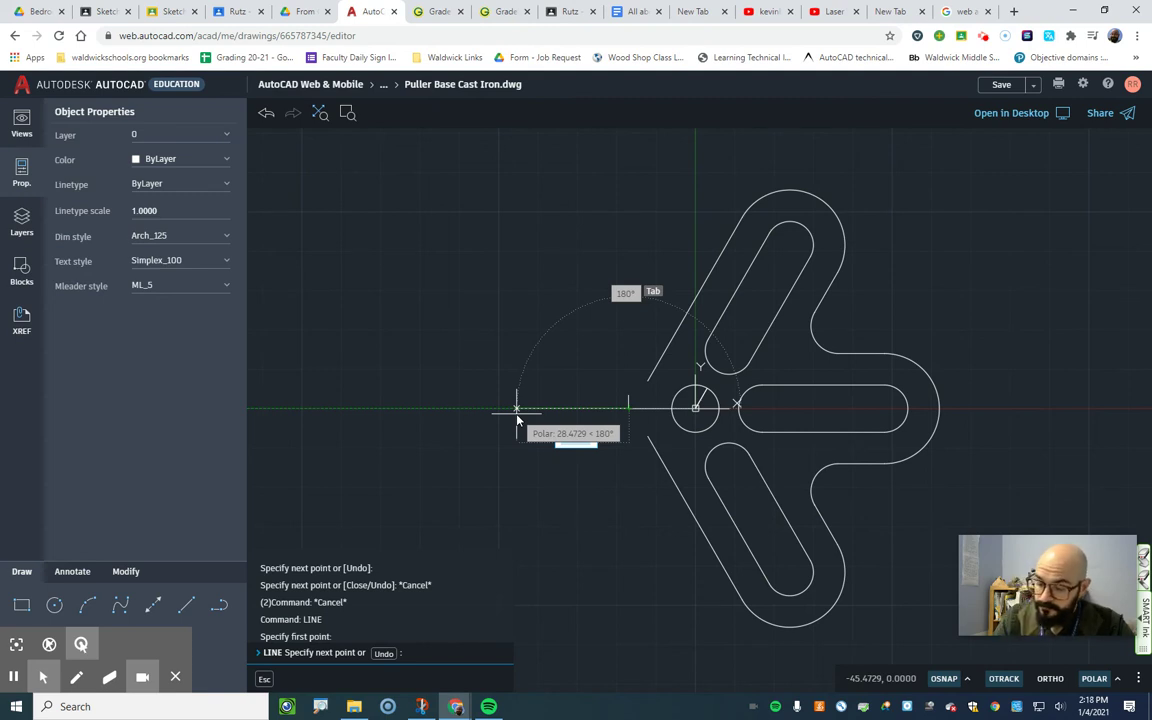
type("33")
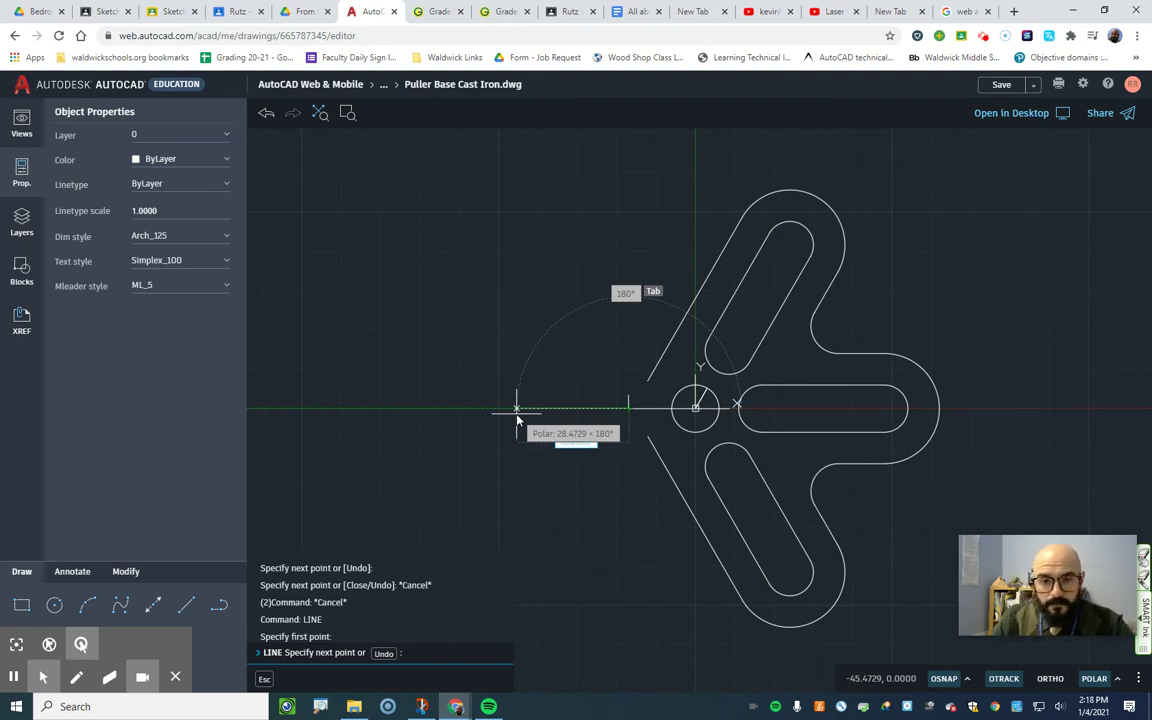
key("Return")
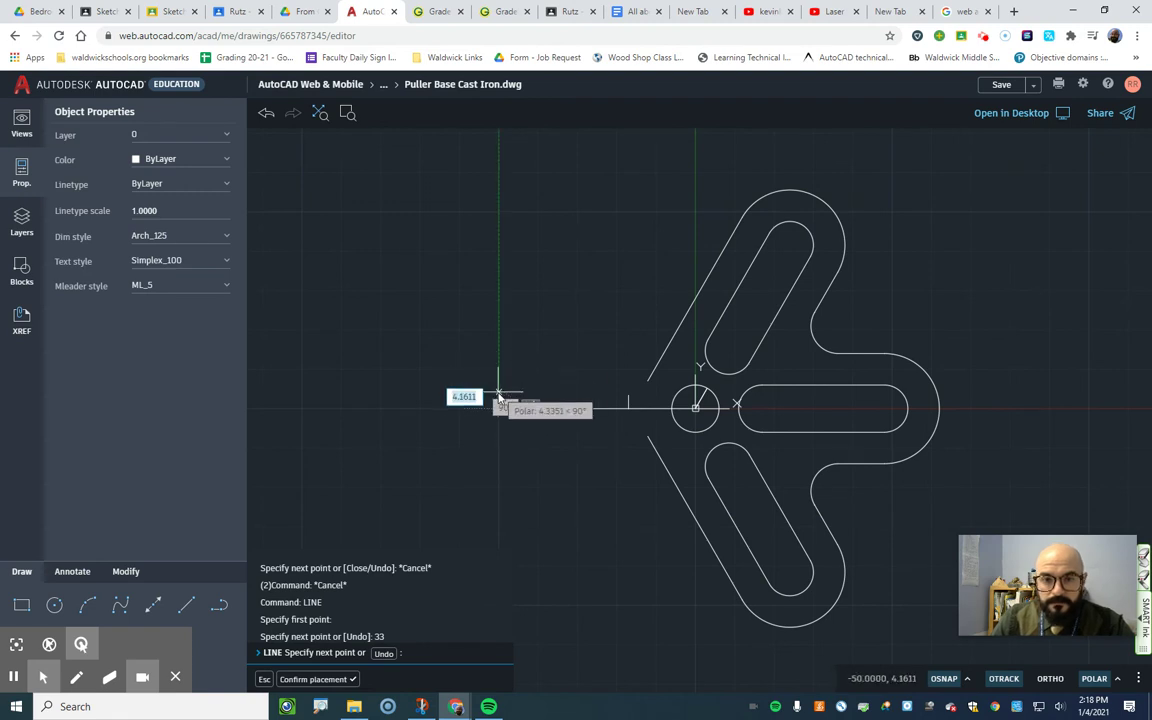
left_click(499, 405)
key("Escape")
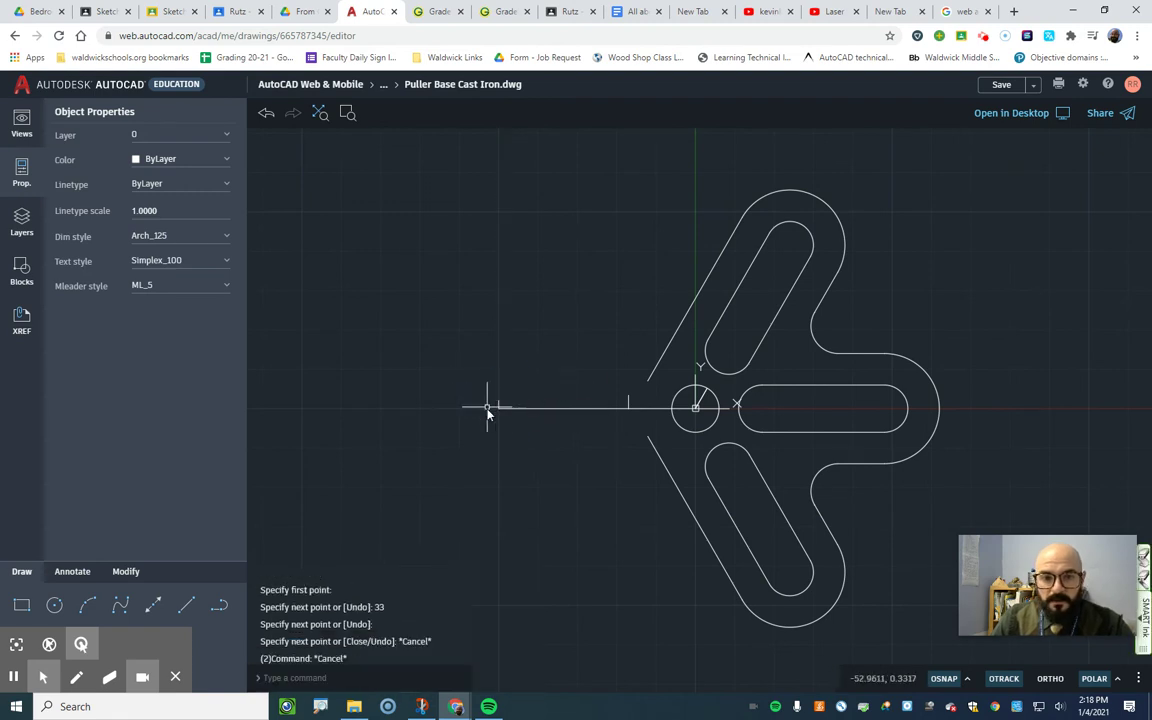
Check the left arm in the reference drawing and draw a 16-unit horizontal line leftward from the base of the outer tick
scroll(488, 408, "up", 3)
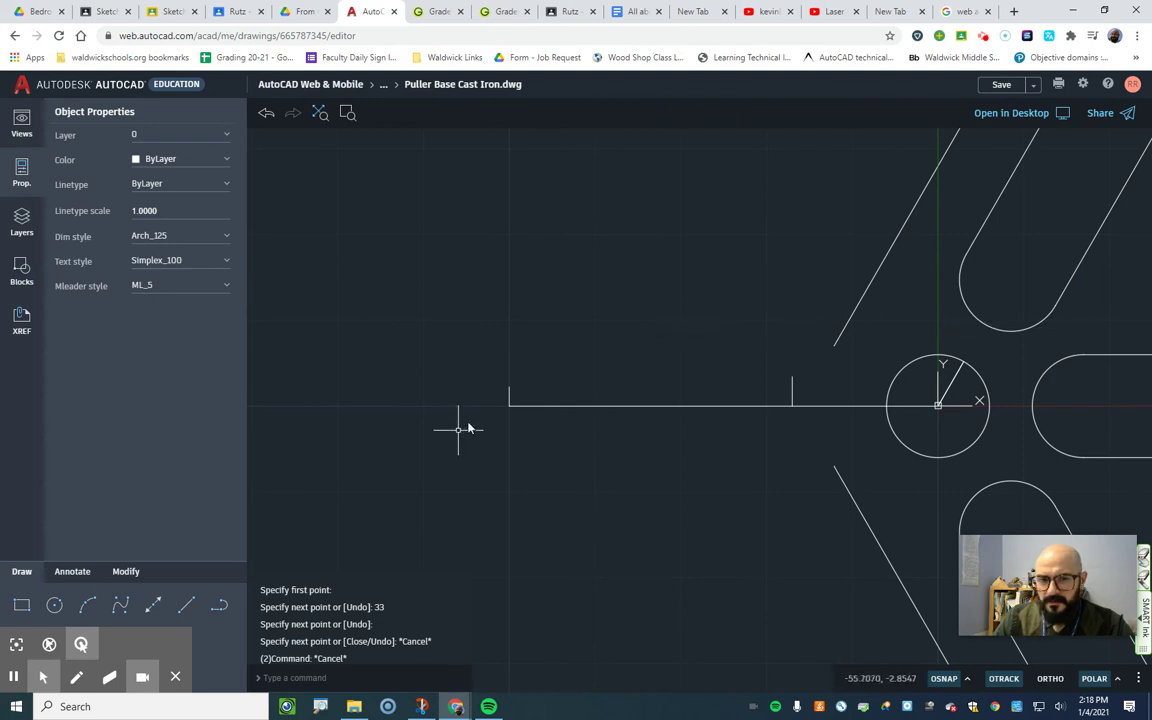
scroll(620, 399, "down", 3)
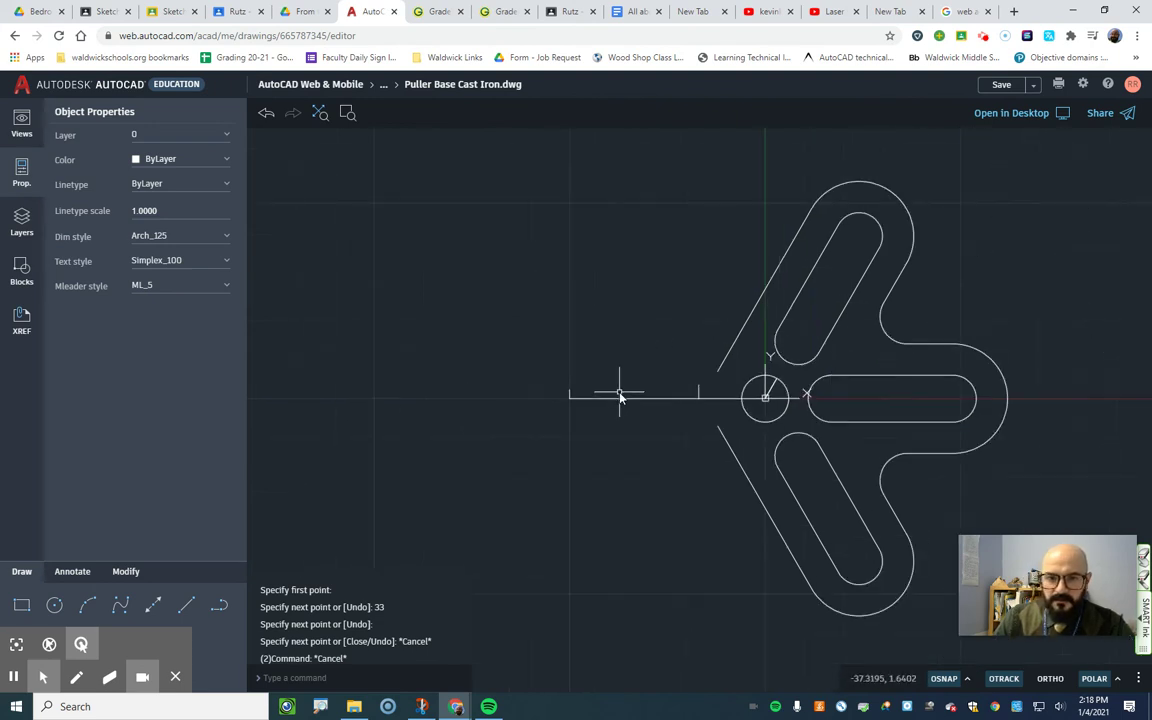
left_click(186, 605)
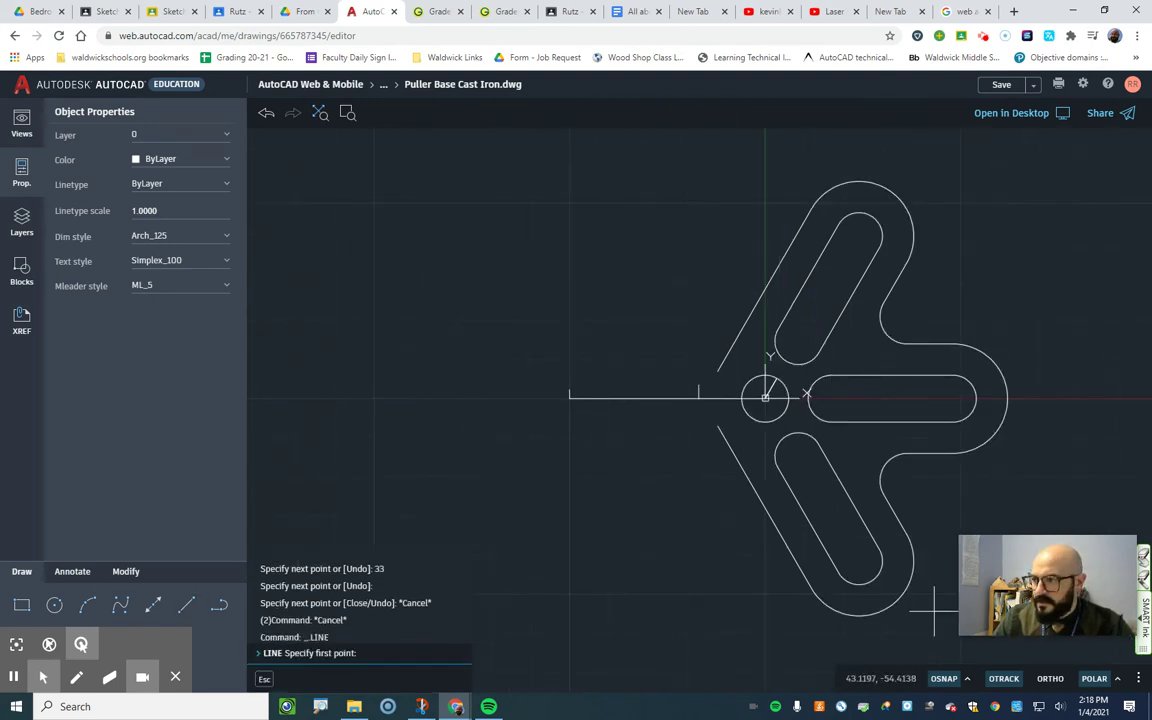
key("alt+Tab")
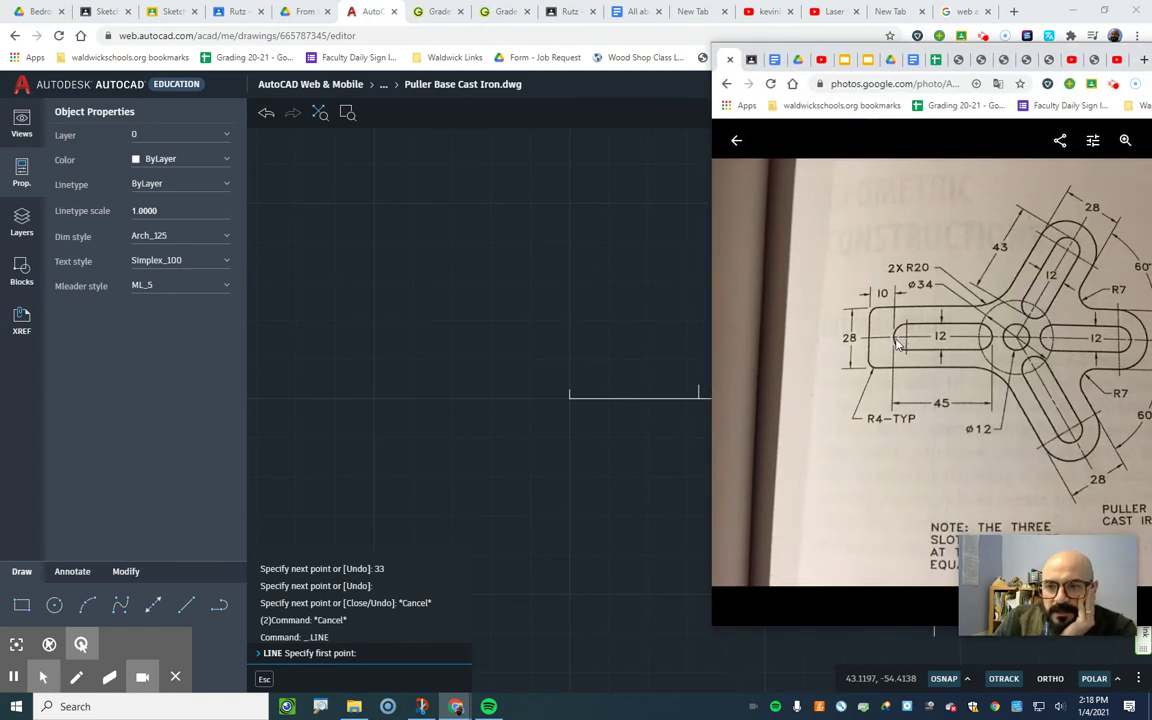
left_click_drag(1006, 54, 1019, 56)
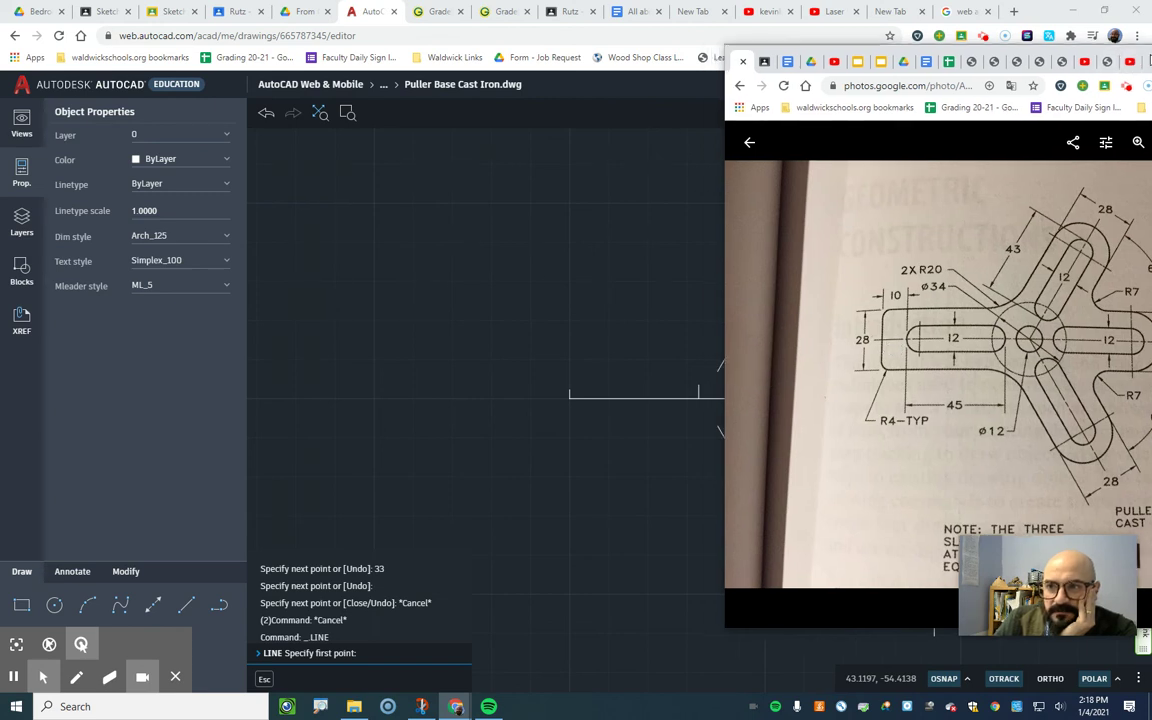
left_click(360, 406)
left_click(186, 605)
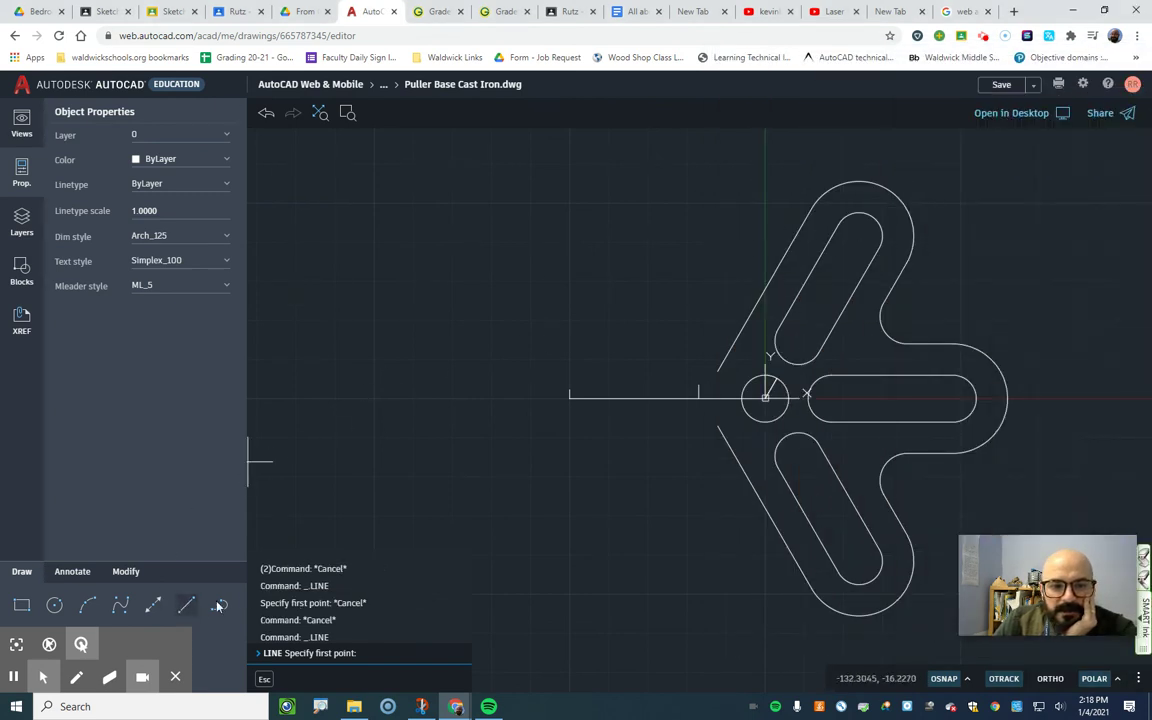
left_click(570, 397)
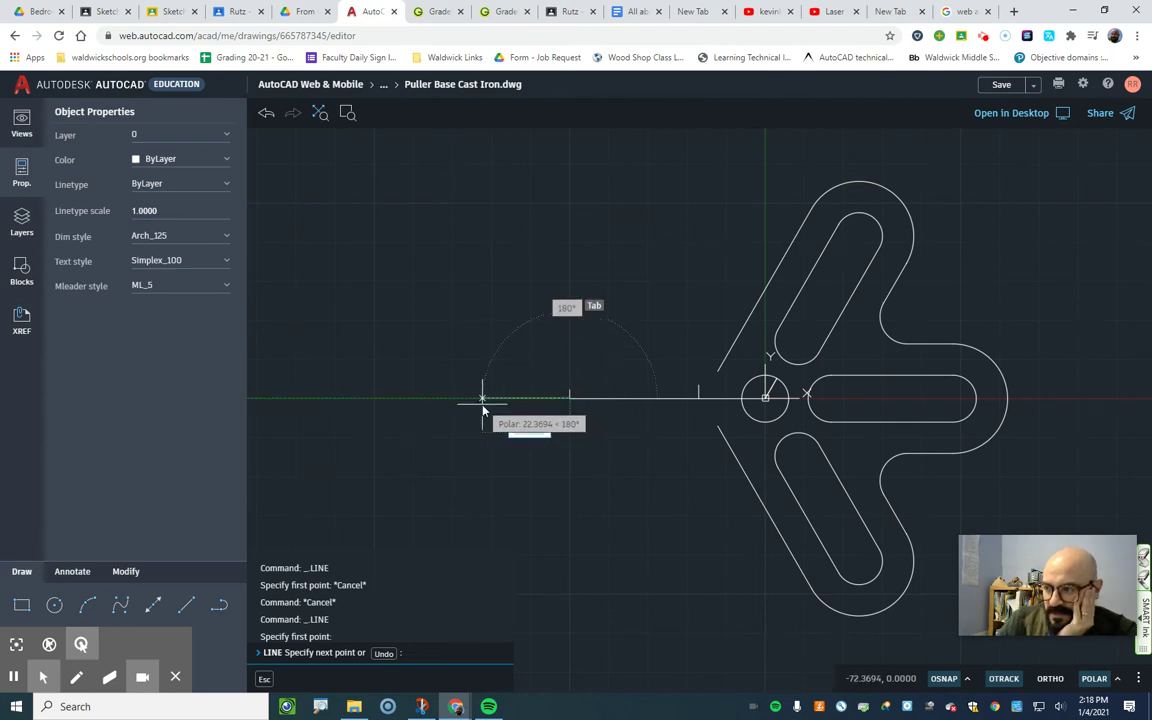
type("16")
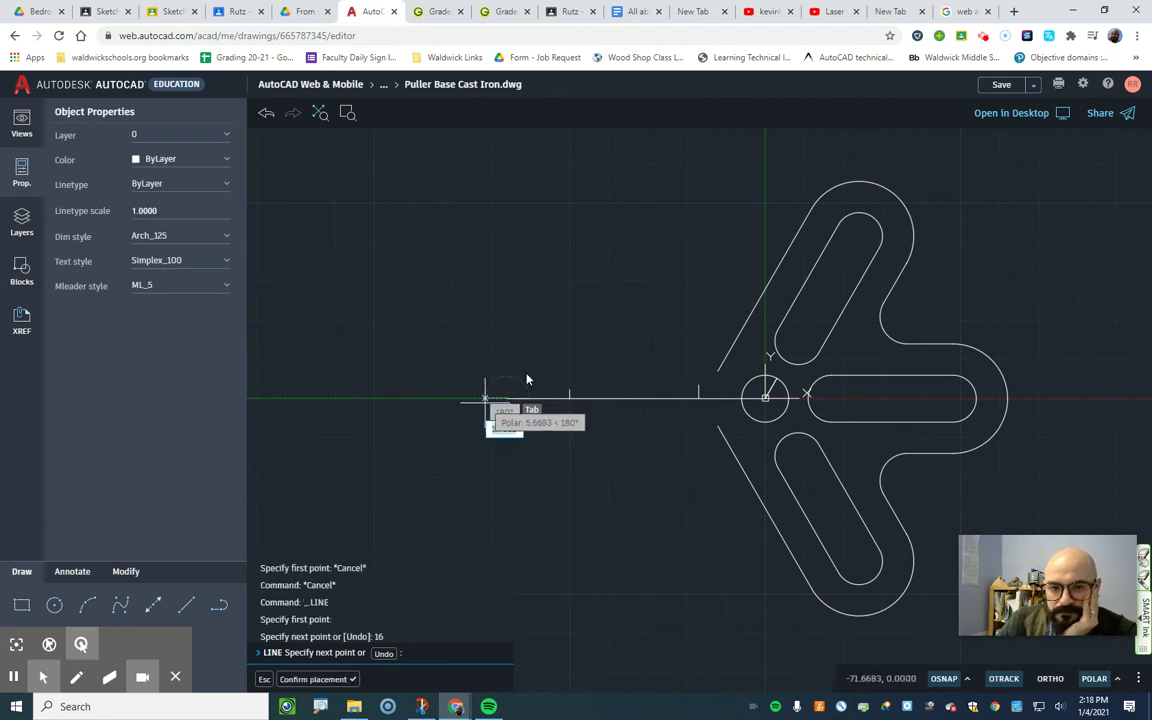
key("Return")
key("Escape")
key("Escape")
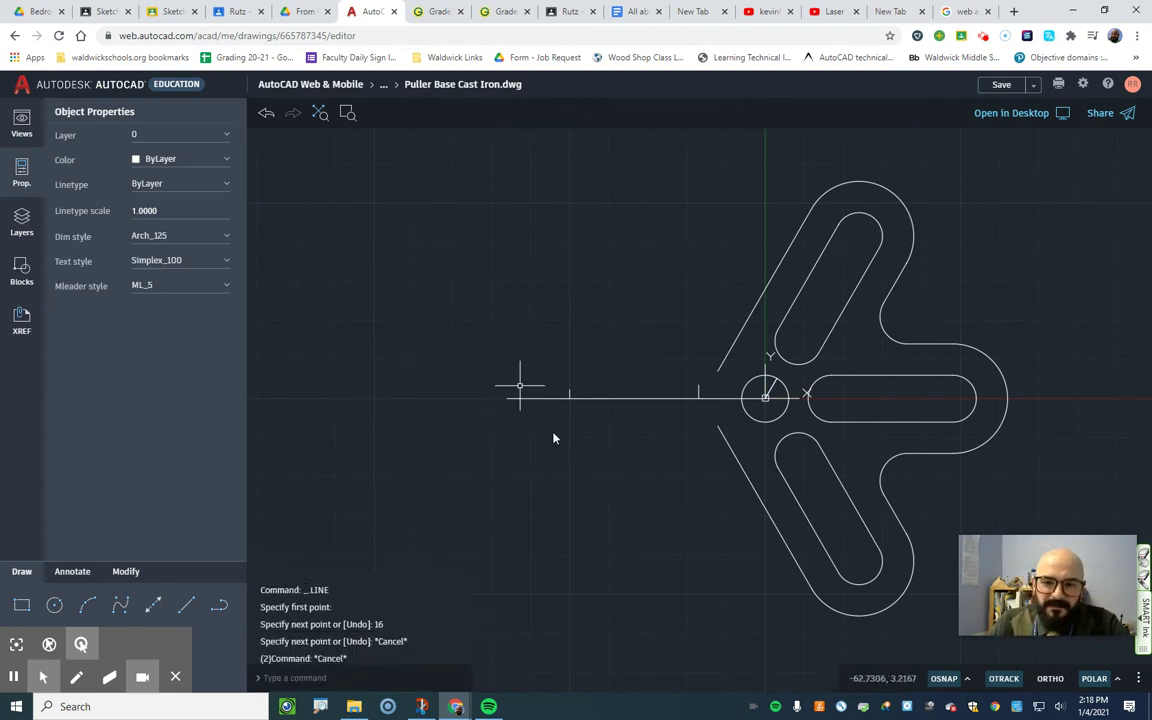
Draw two circles of radius 6, one centred at the base of each tick on the horizontal construction line
left_click(54, 606)
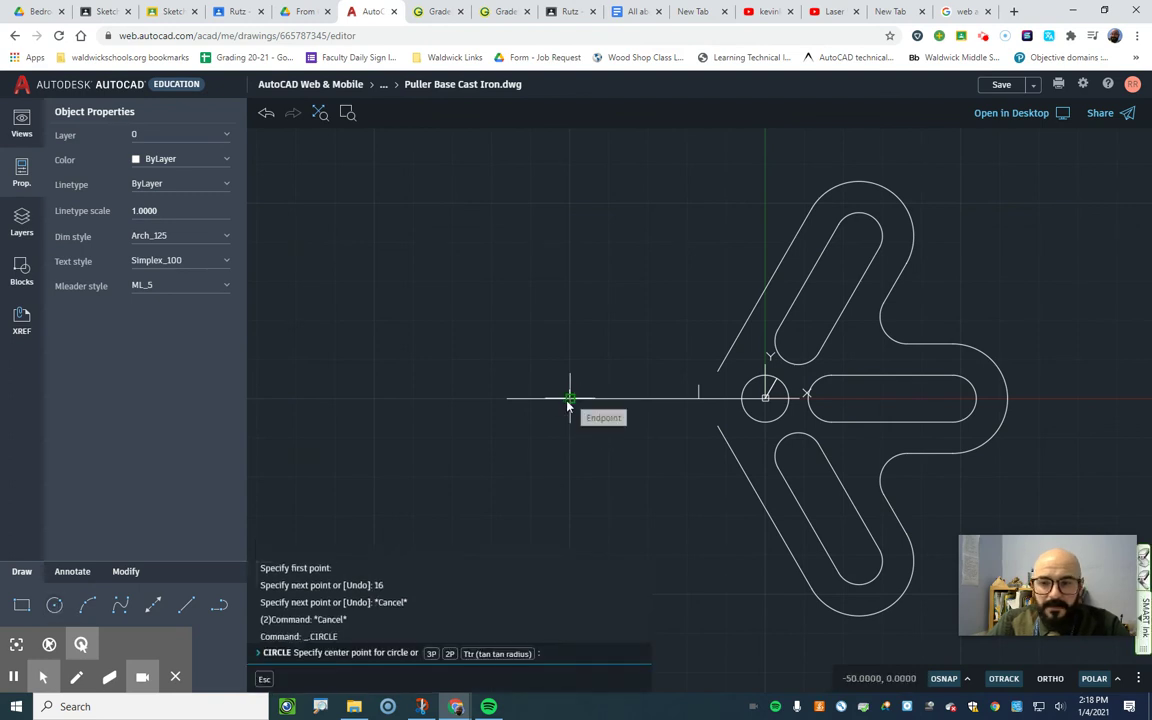
scroll(568, 404, "up", 3)
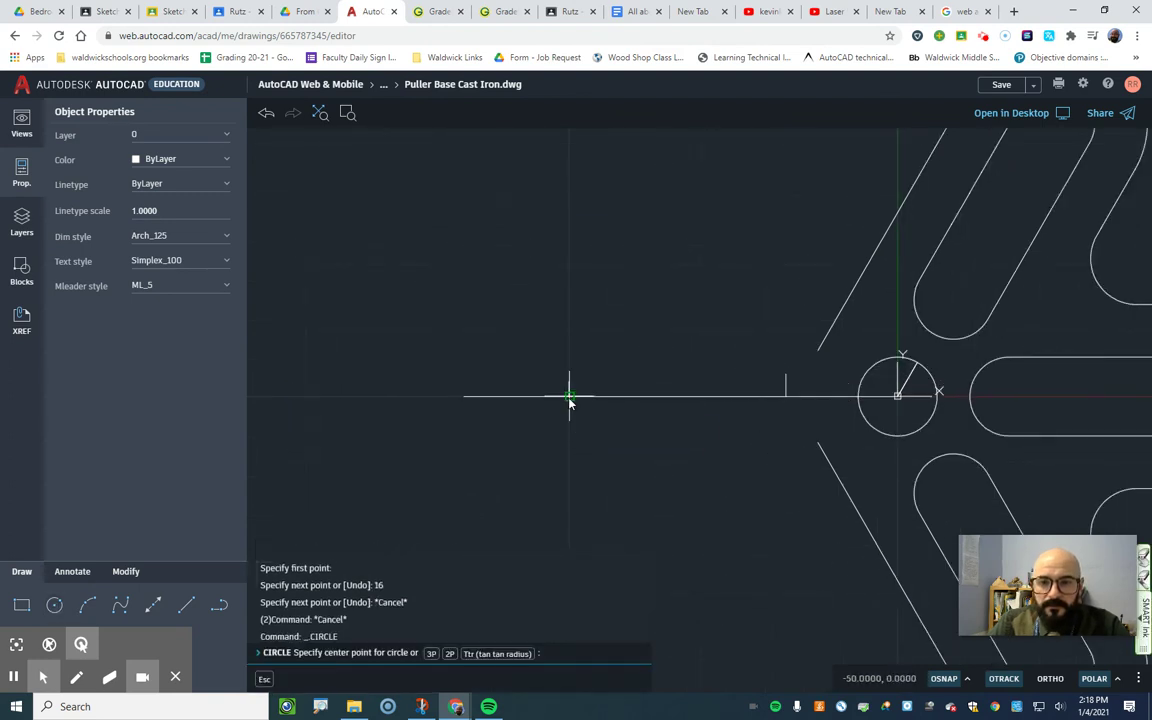
left_click(570, 397)
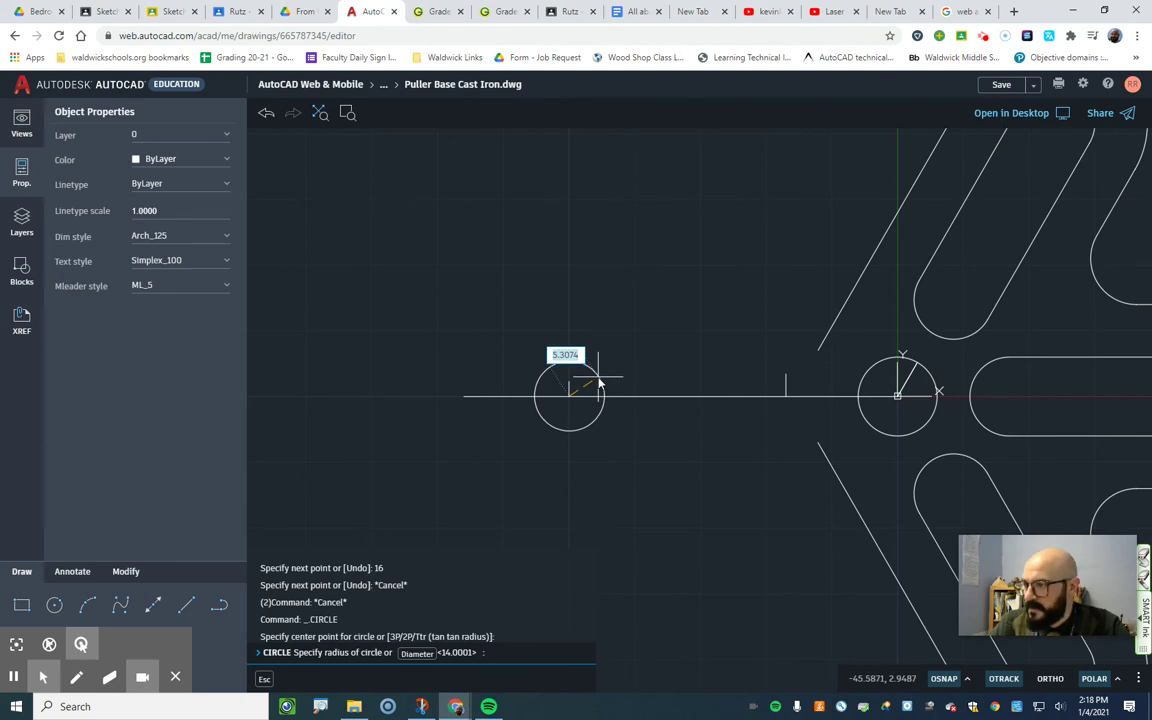
type("6")
key("Return")
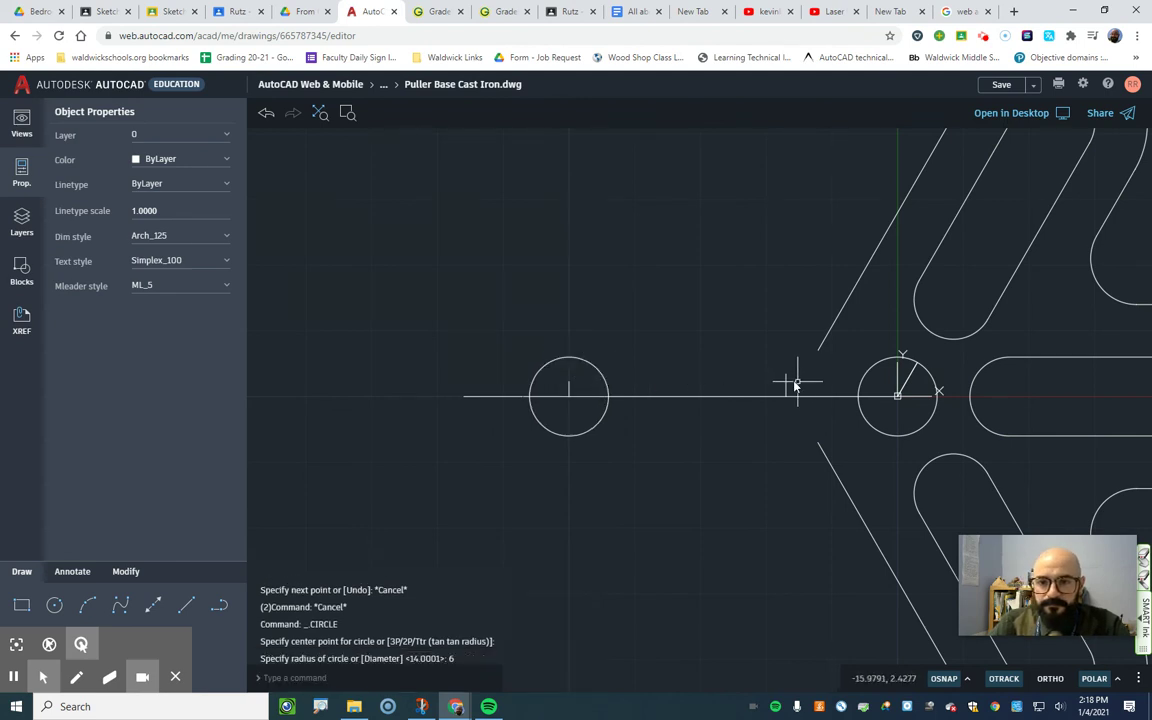
key("Return")
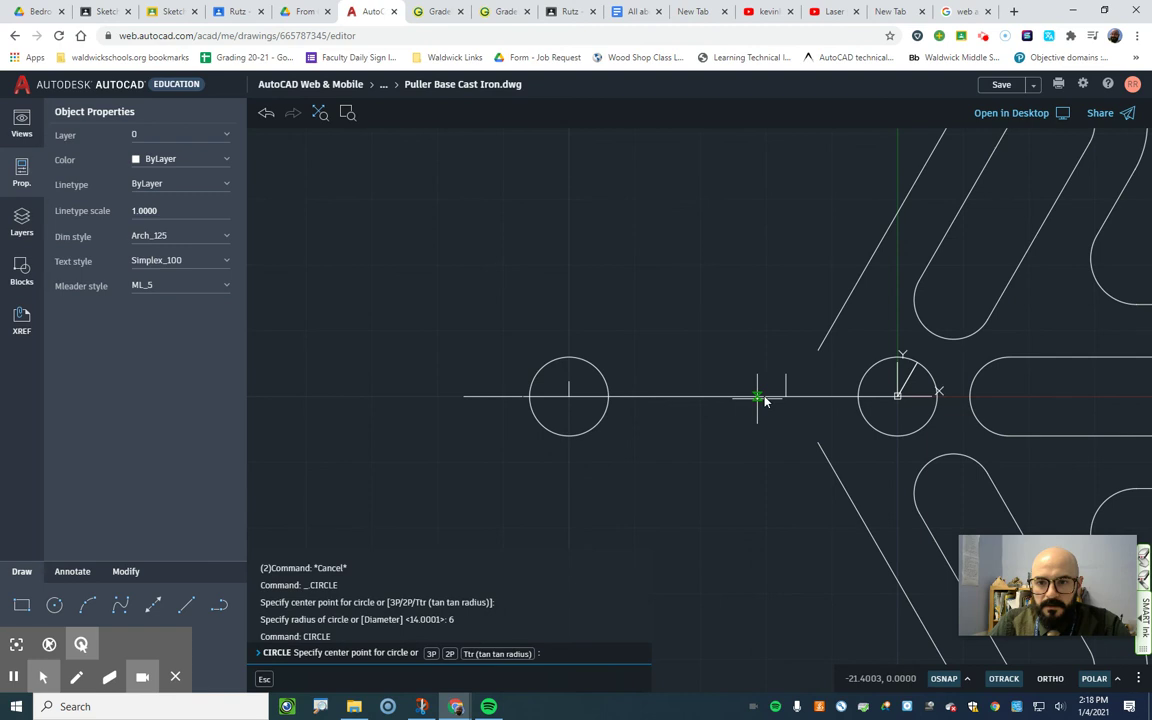
left_click(786, 397)
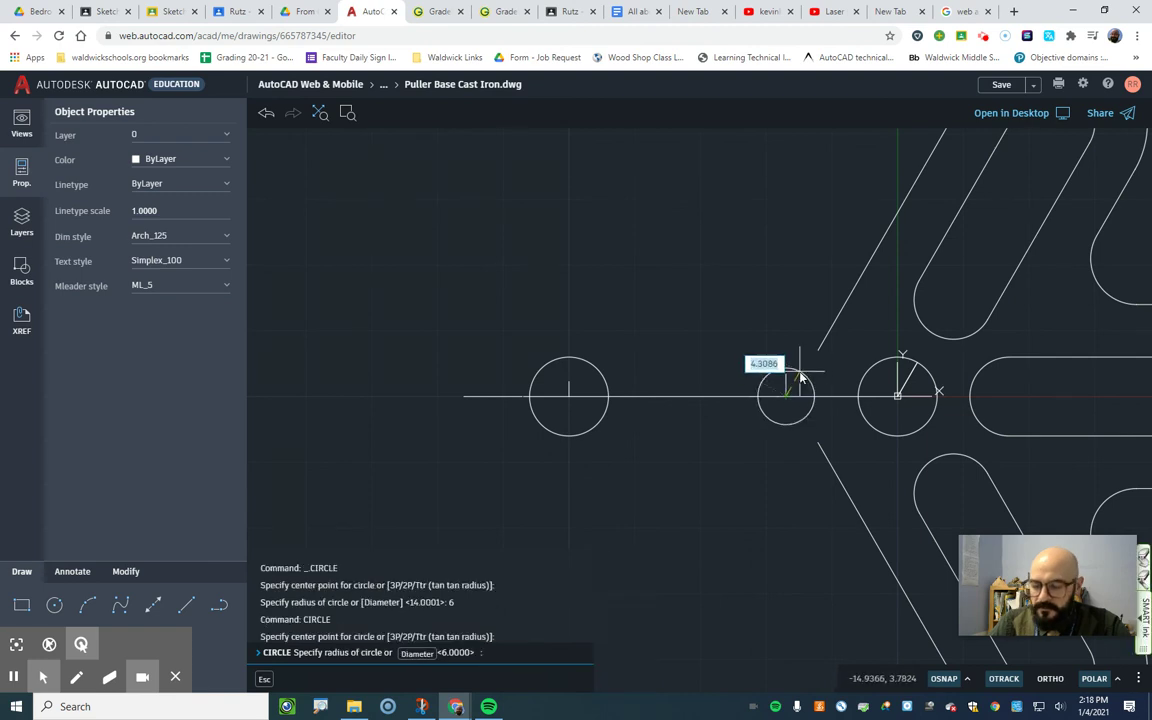
type("6")
key("Return")
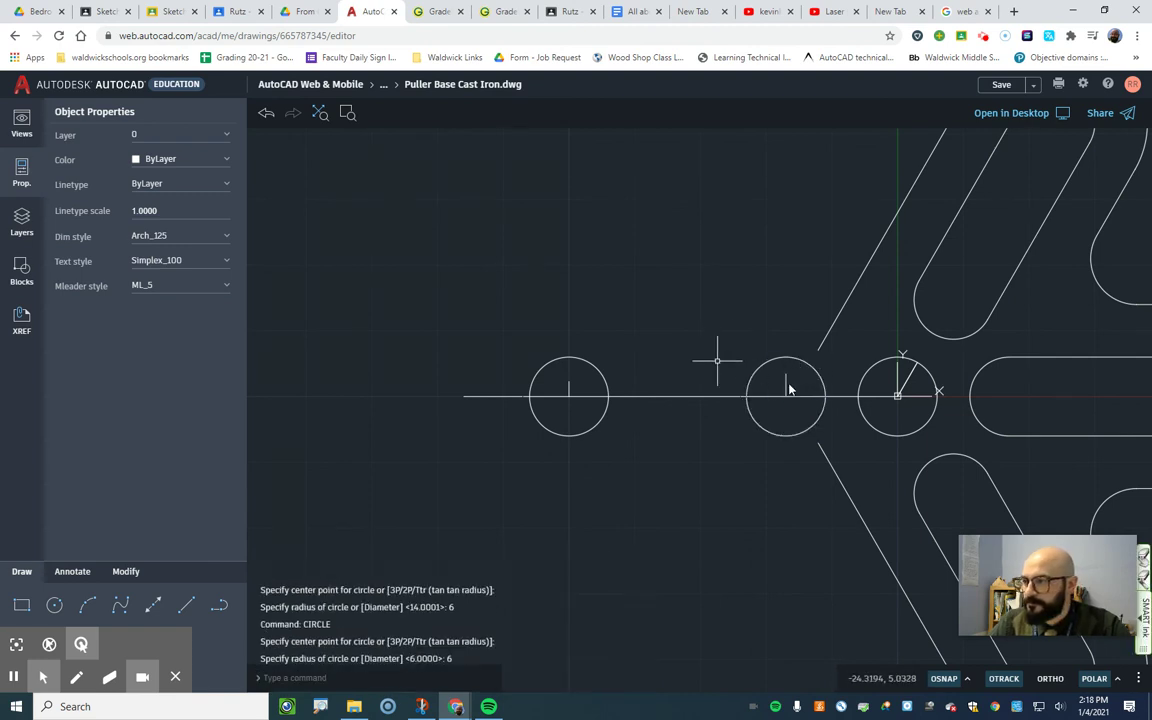
scroll(788, 390, "down", 2)
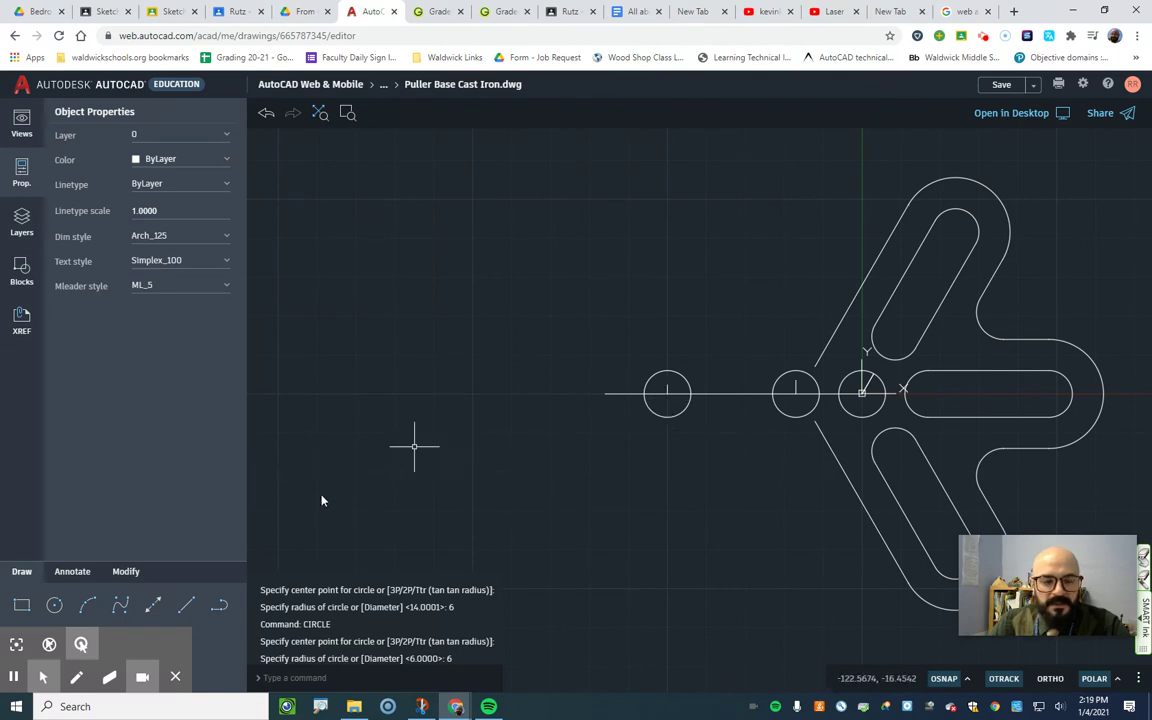
left_click(128, 573)
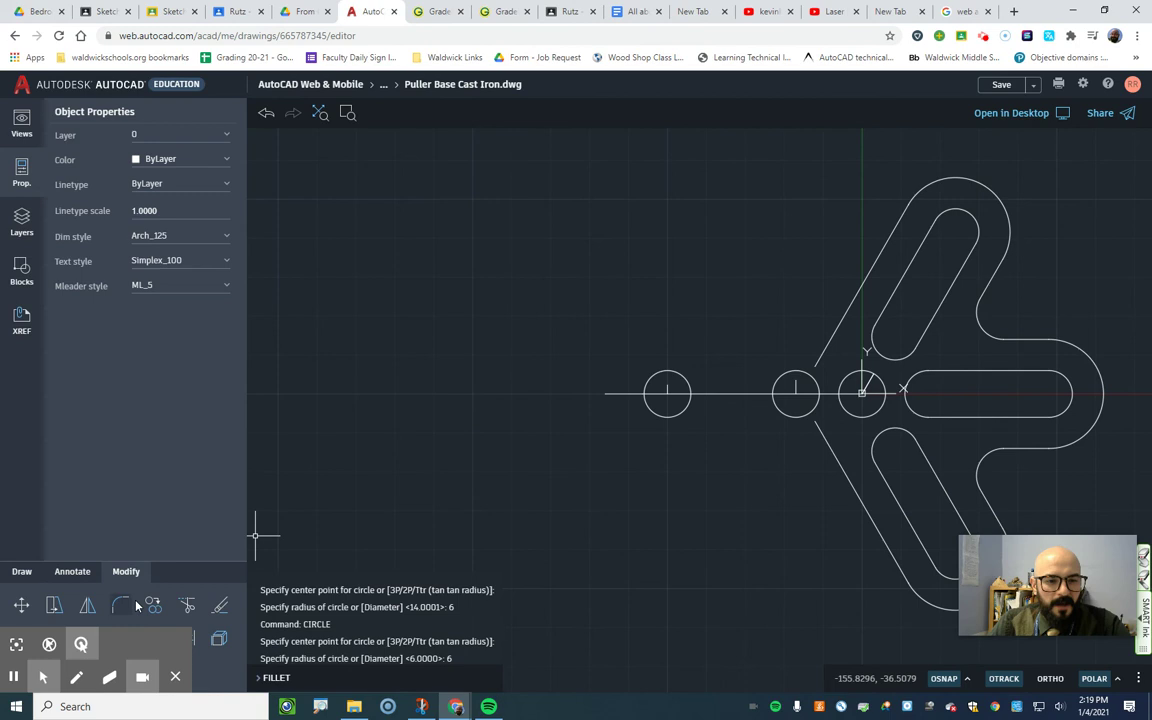
left_click(303, 677)
type("of")
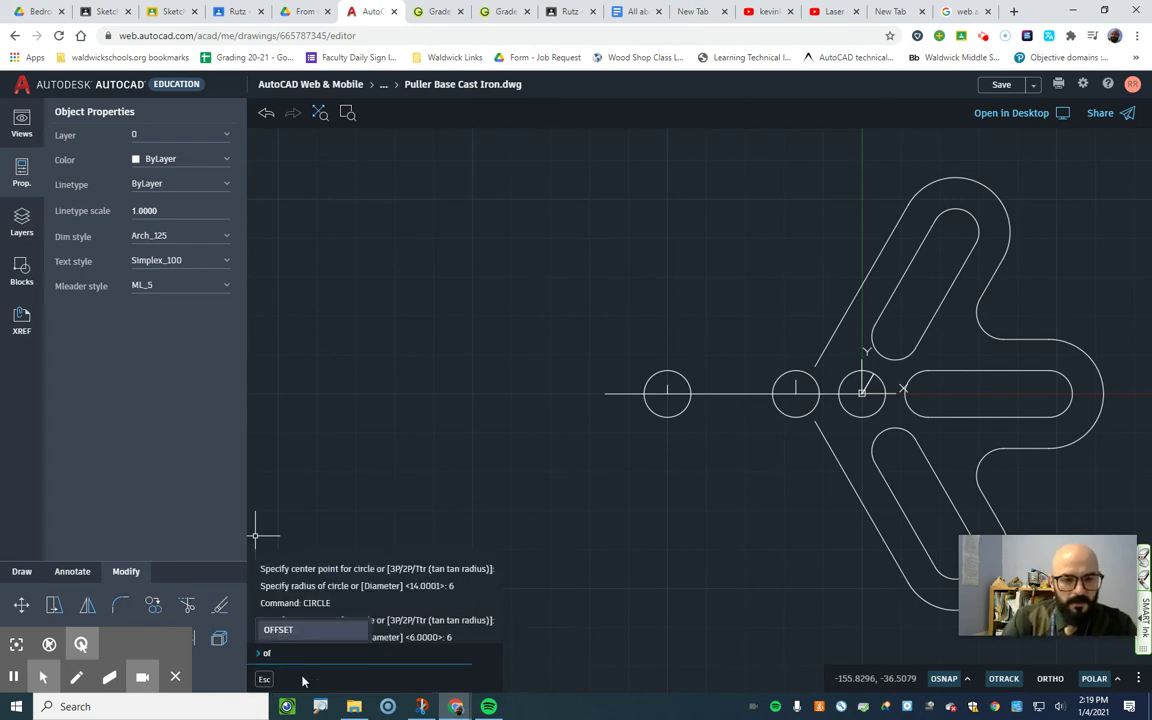
key("Return")
key("Return")
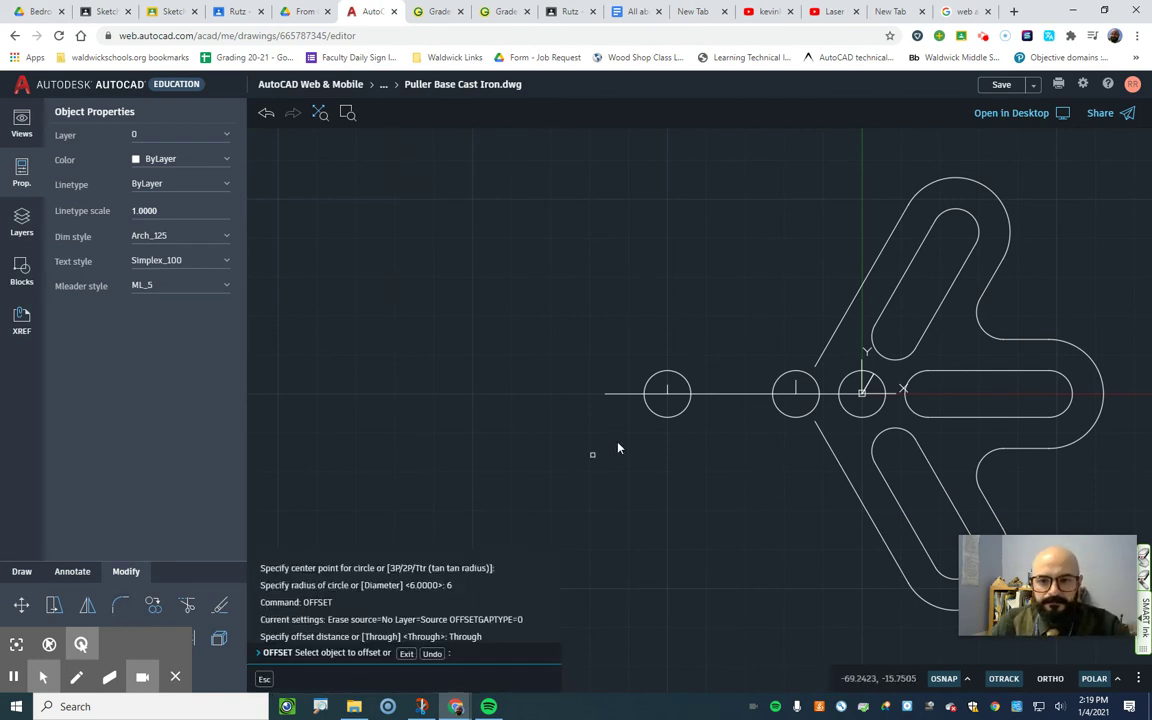
left_click(725, 395)
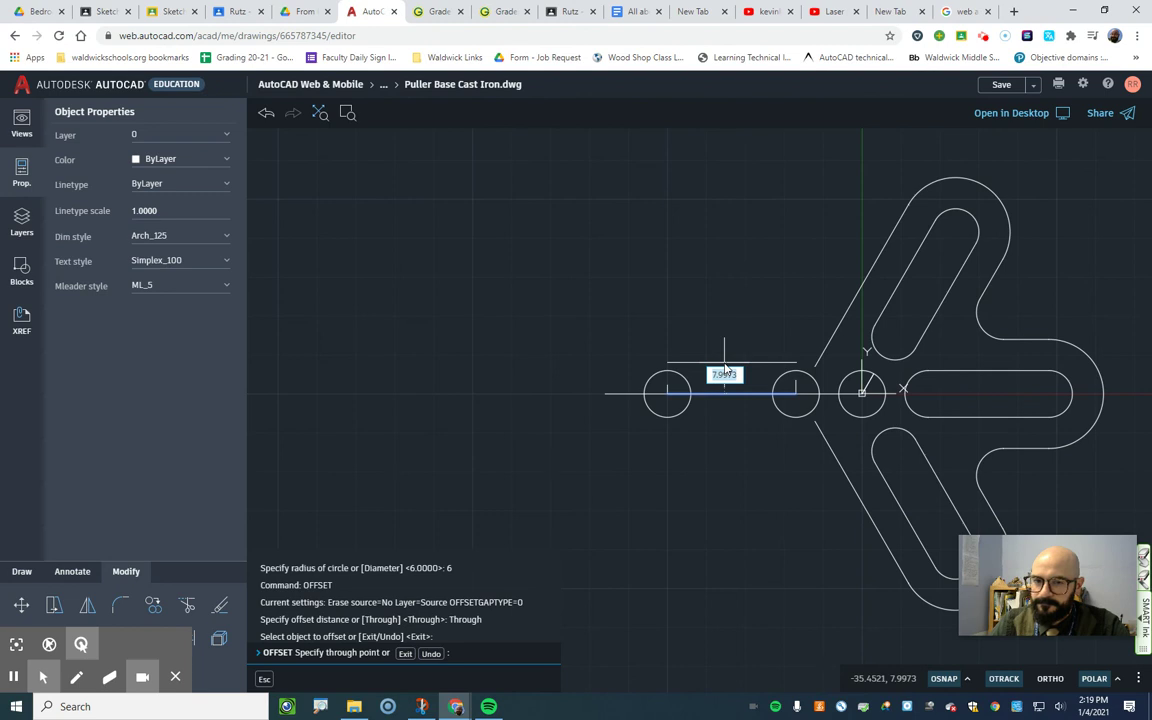
key("Escape")
key("Escape")
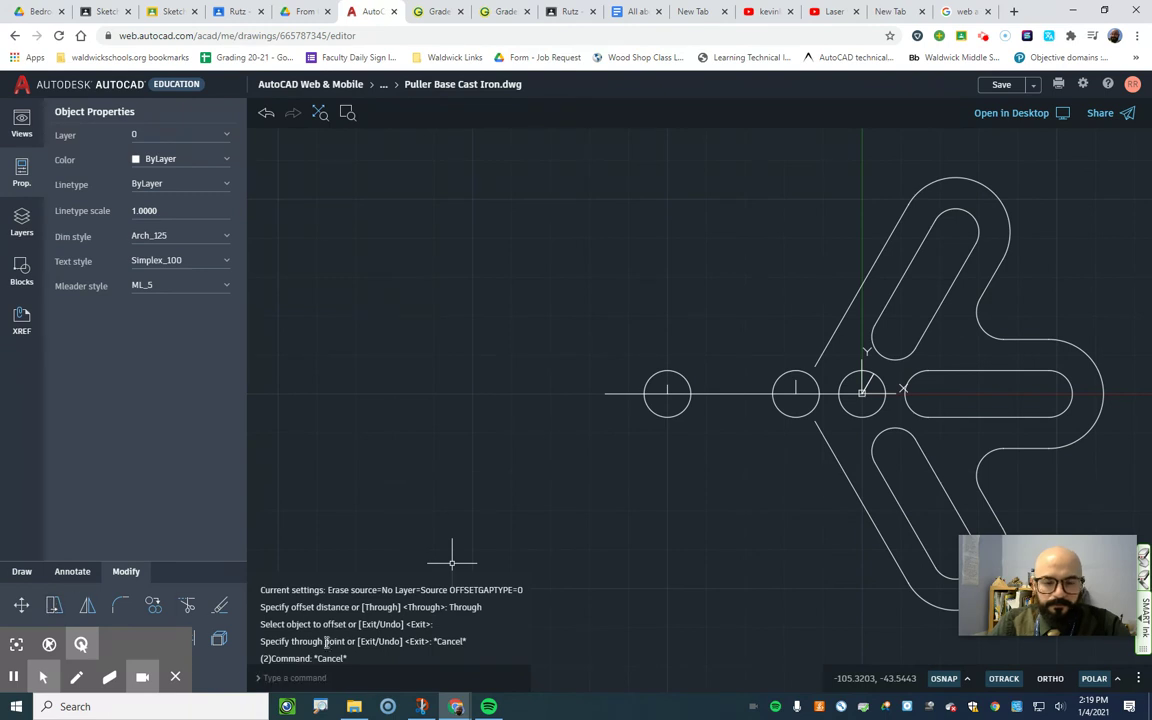
Draw a rectangle 55 wide and 14 high upward from the outer end of the left arm's horizontal construction line
left_click(22, 576)
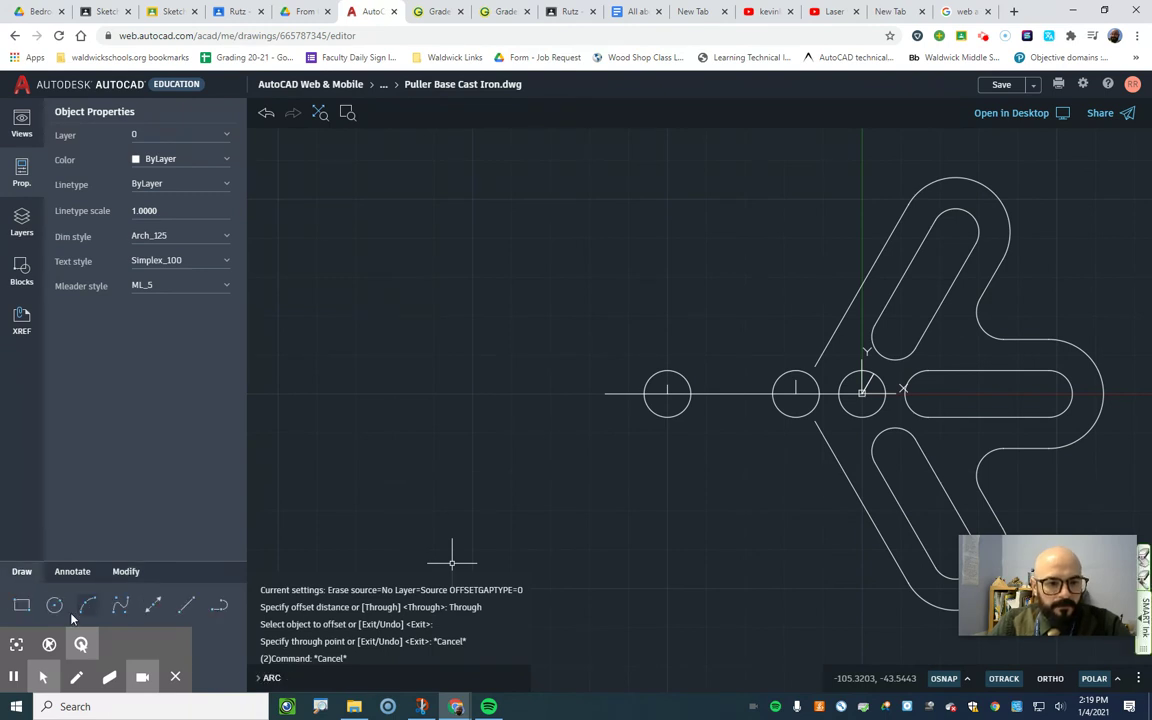
left_click(21, 605)
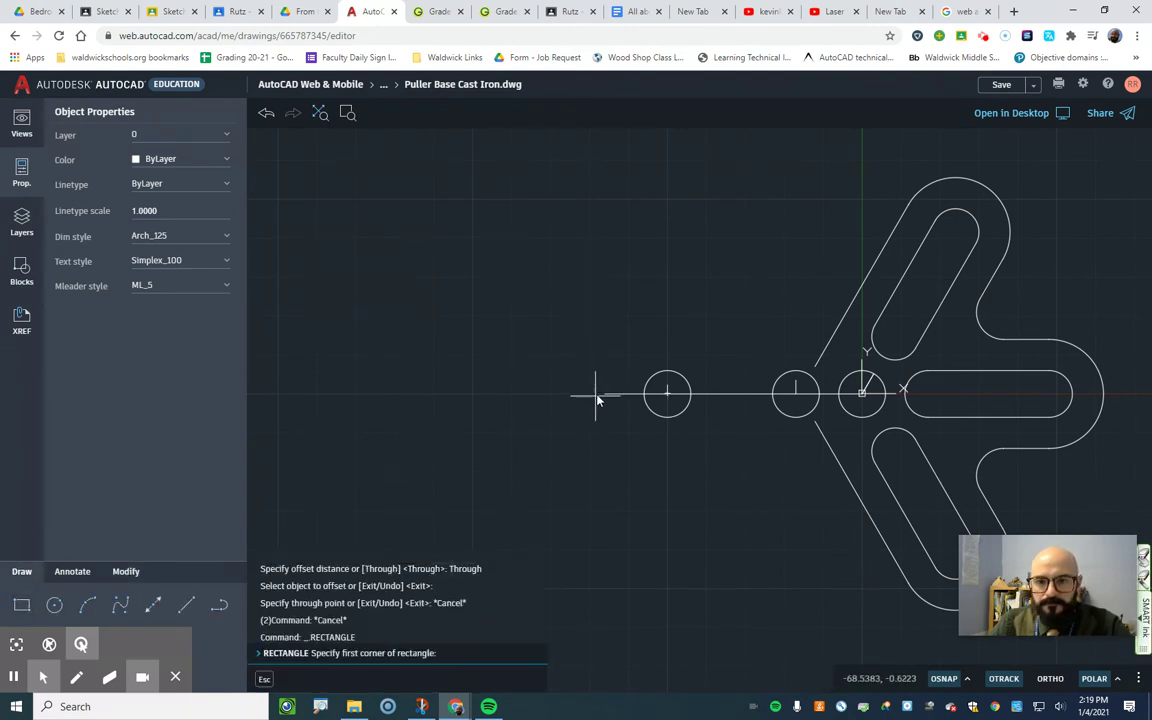
left_click(605, 393)
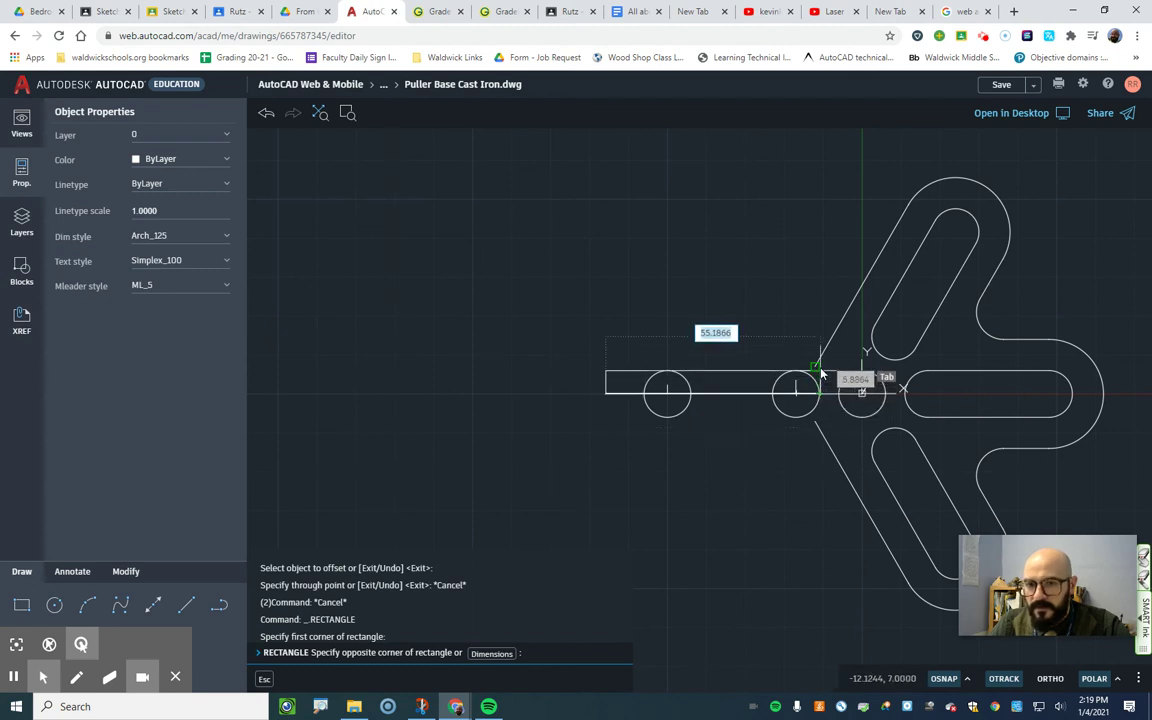
type("55")
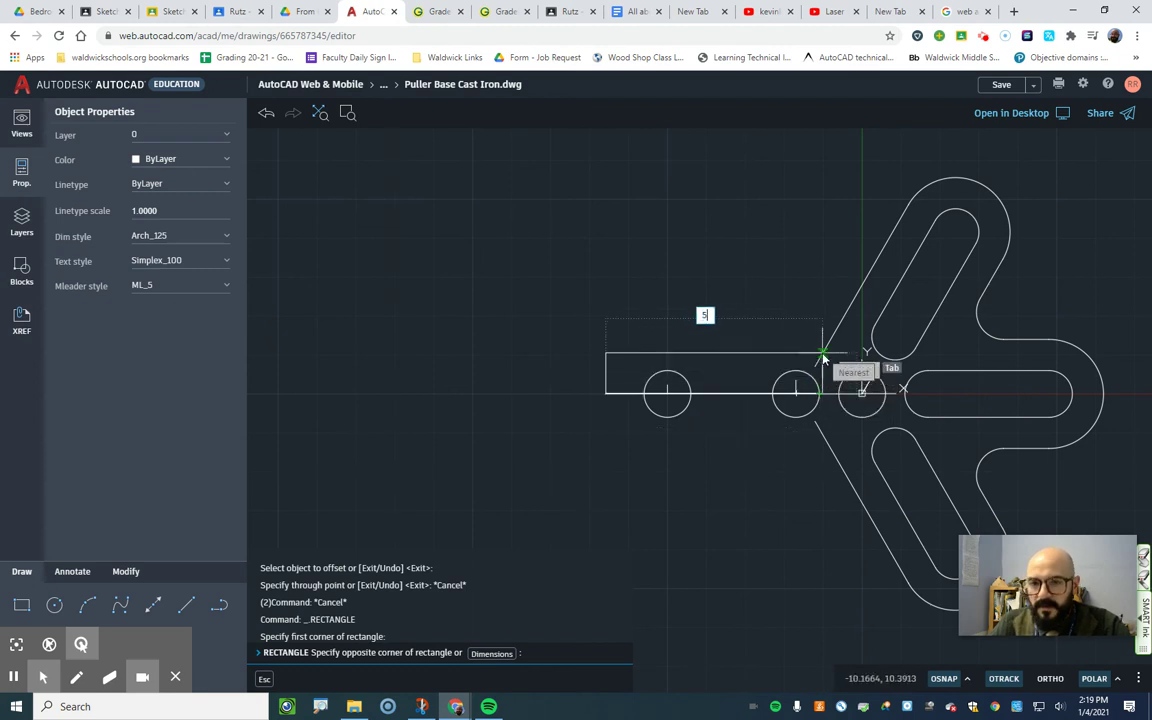
key("Tab")
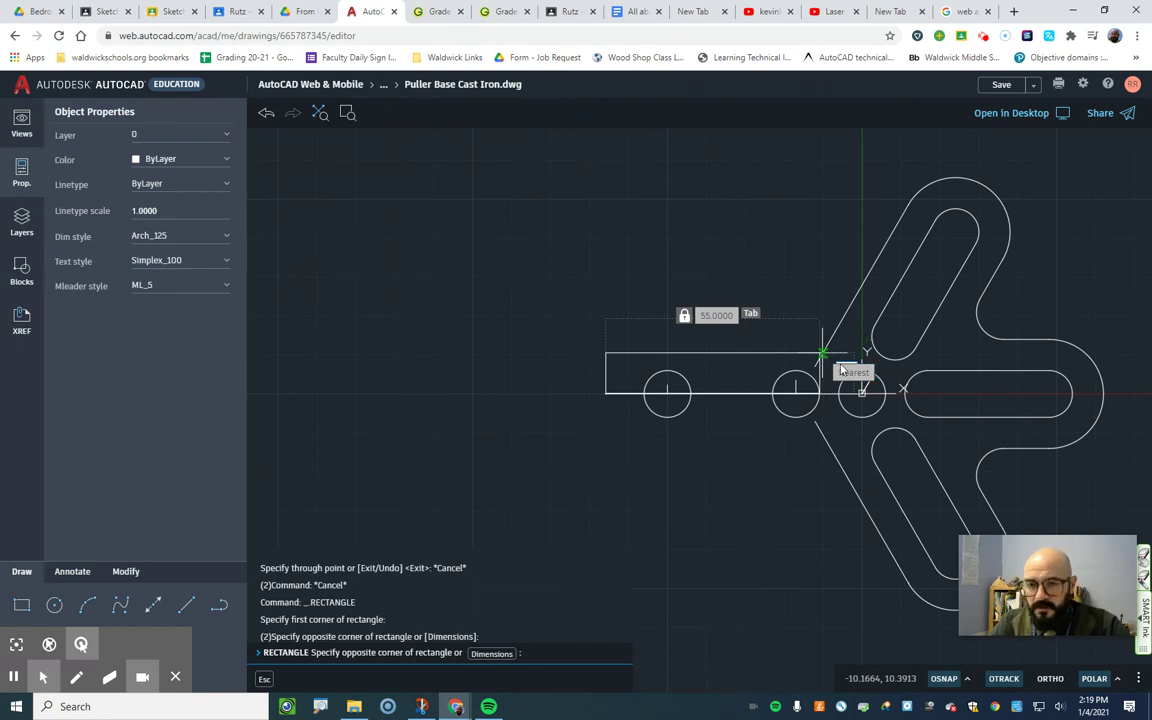
type("14")
key("Return")
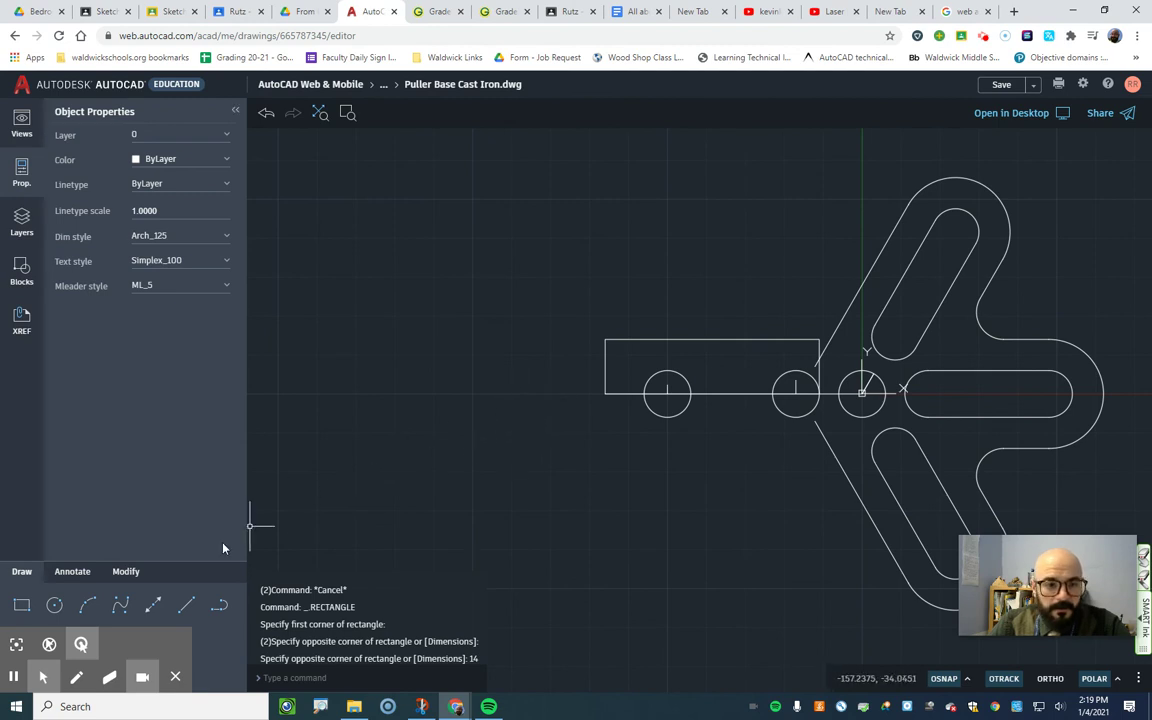
Draw a straight line joining the top points of the left arm's two radius-6 circles
left_click(186, 605)
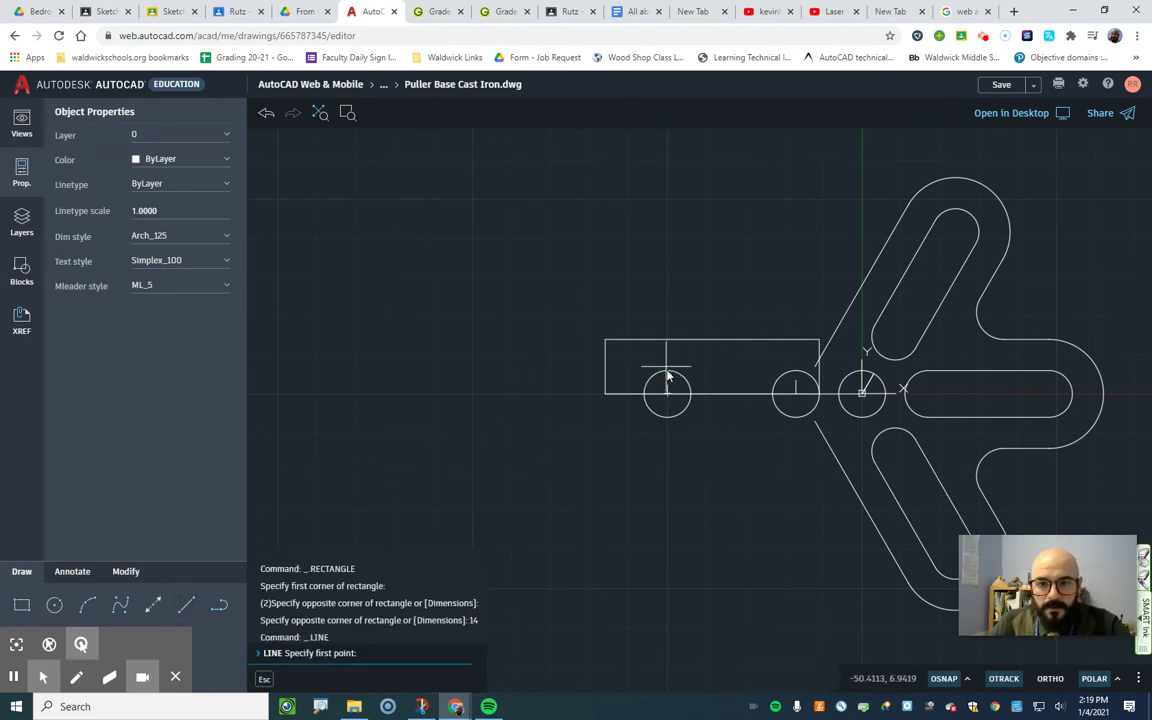
left_click(667, 370)
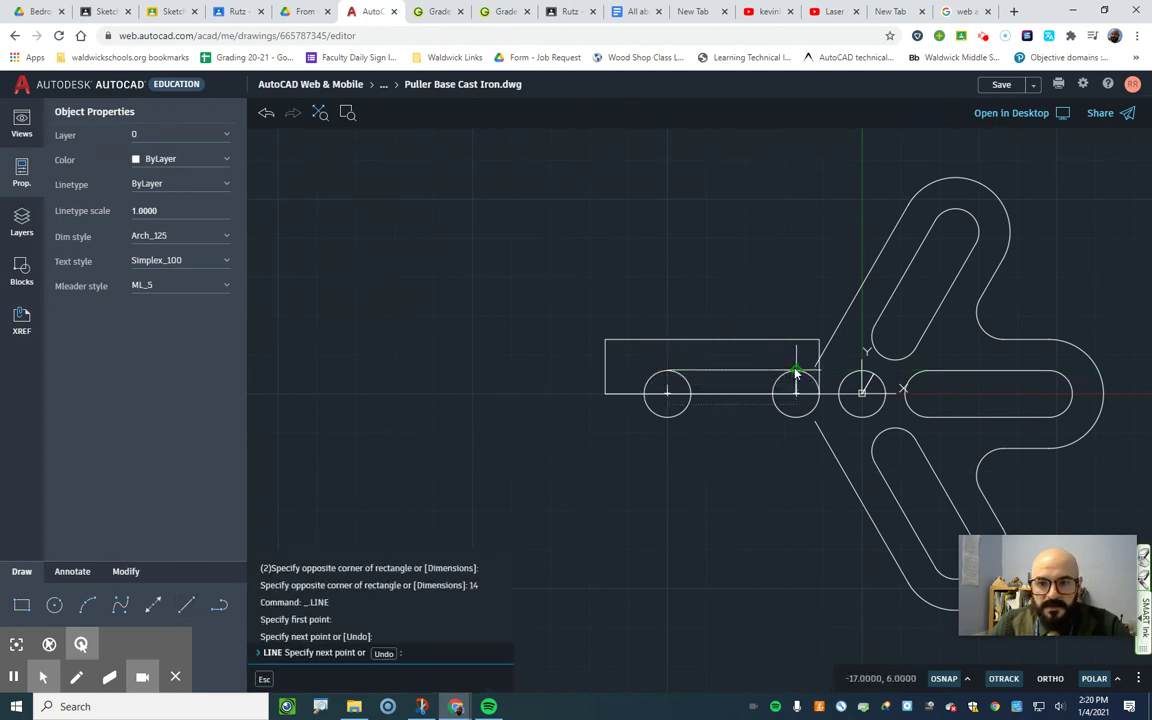
key("Escape")
key("Escape")
key("Escape")
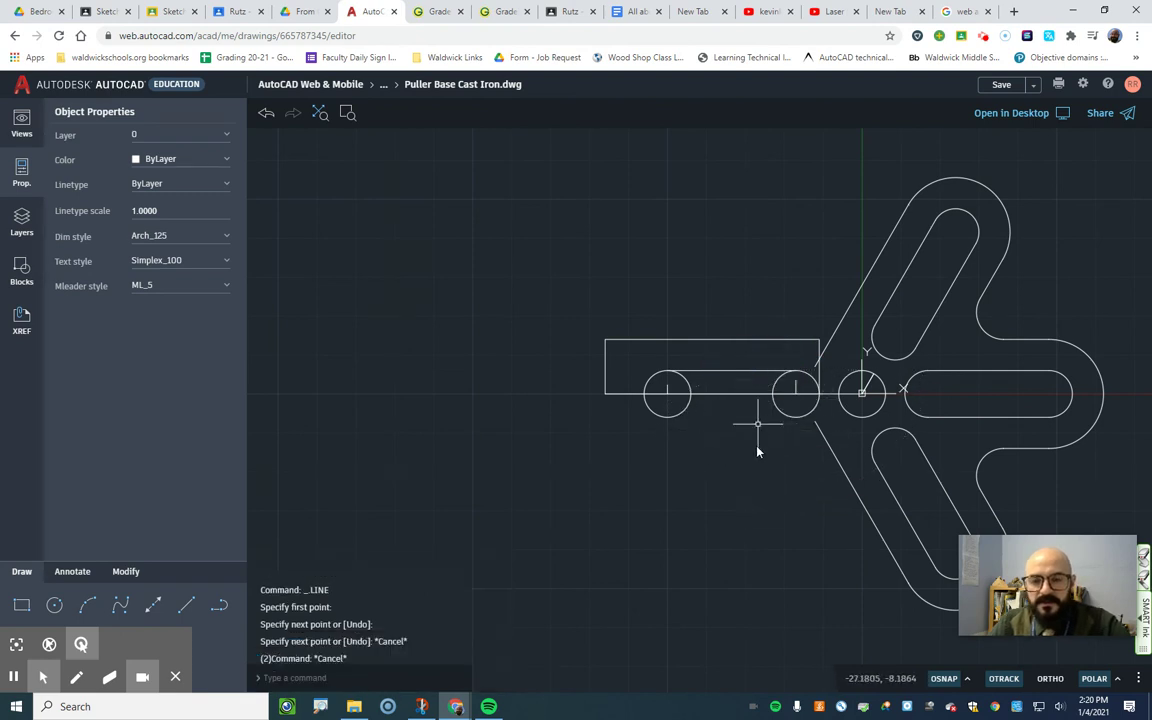
Mirror the rectangle and the slot's upper line about the horizontal line through the circle centres, keeping the source objects
left_click(126, 571)
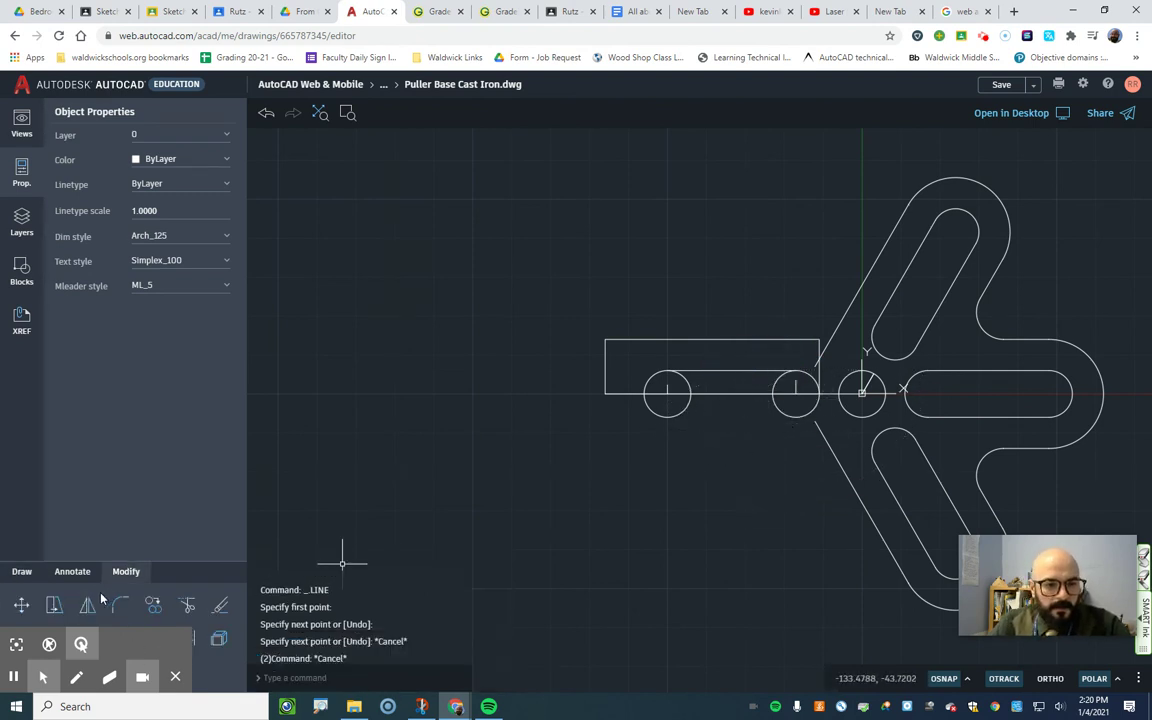
left_click(88, 604)
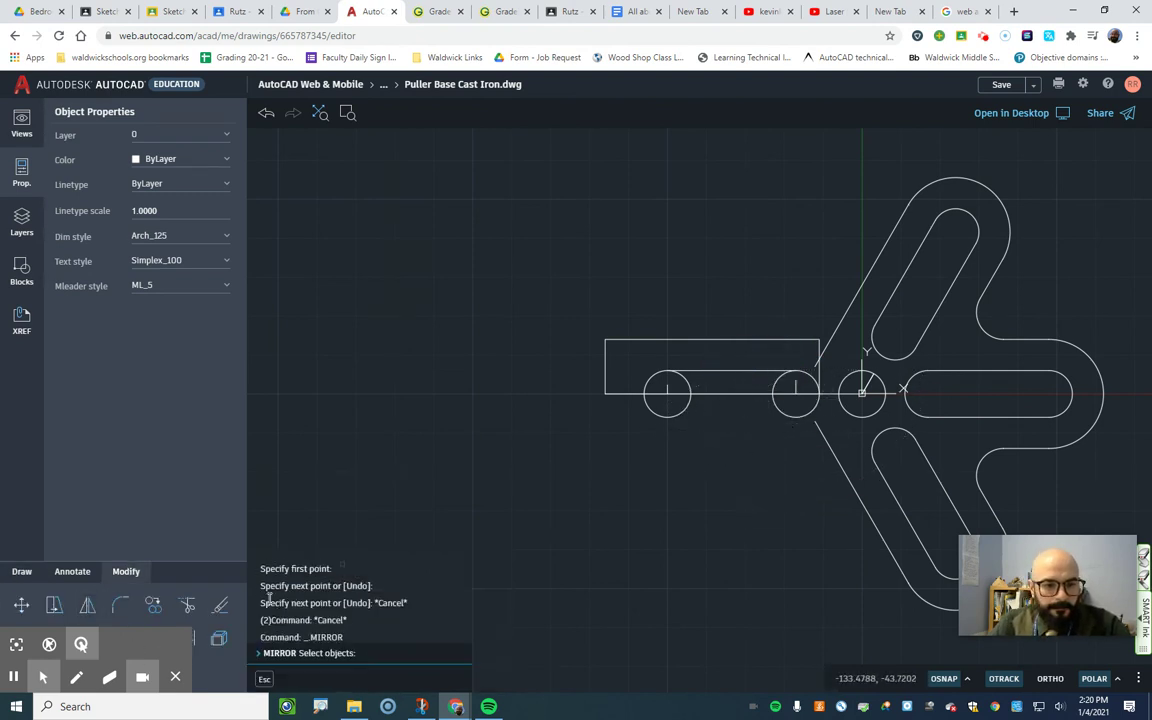
left_click(709, 341)
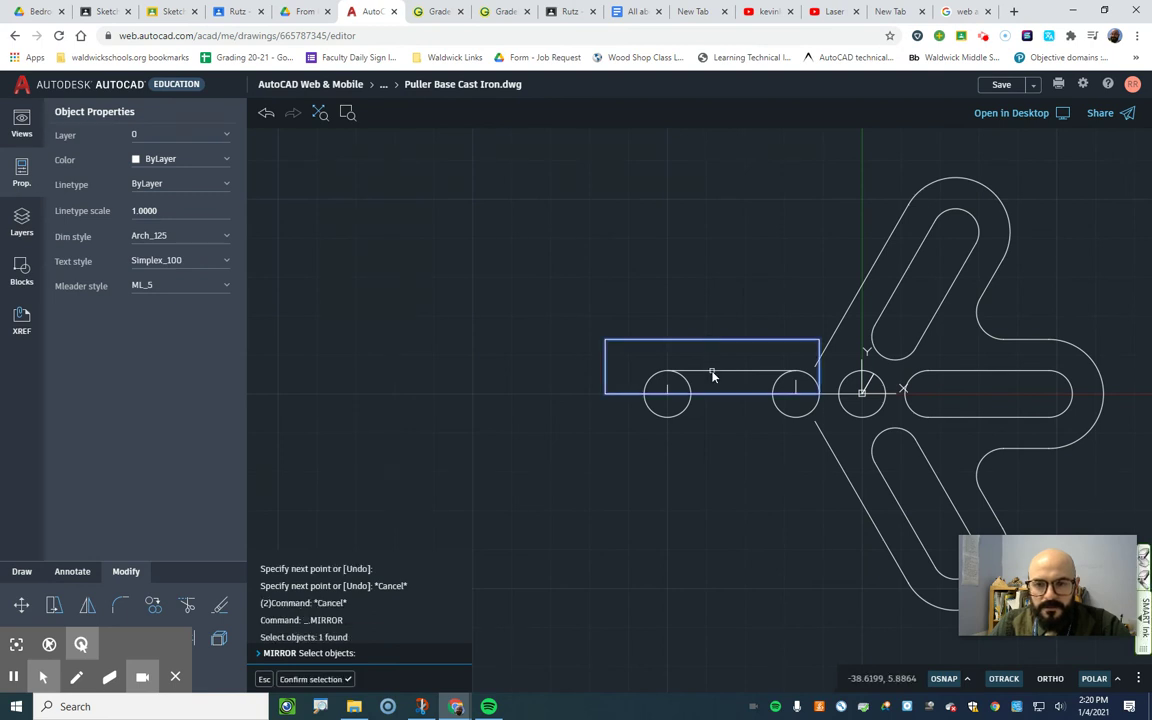
left_click(713, 374)
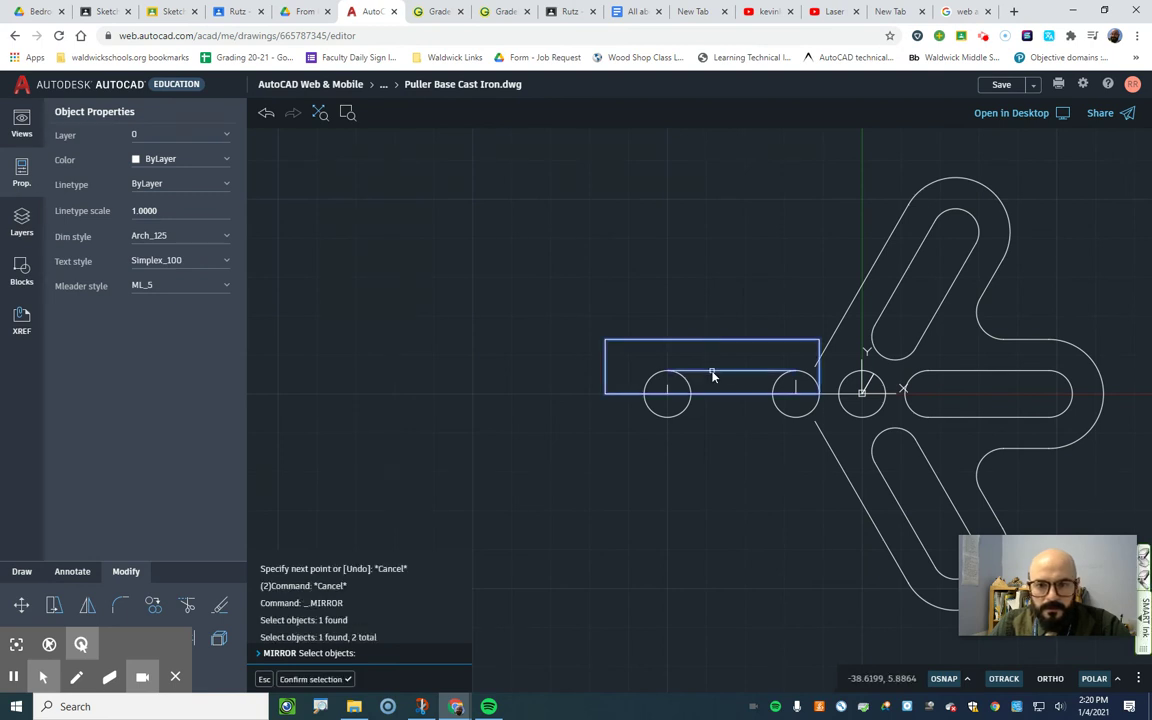
left_click(336, 680)
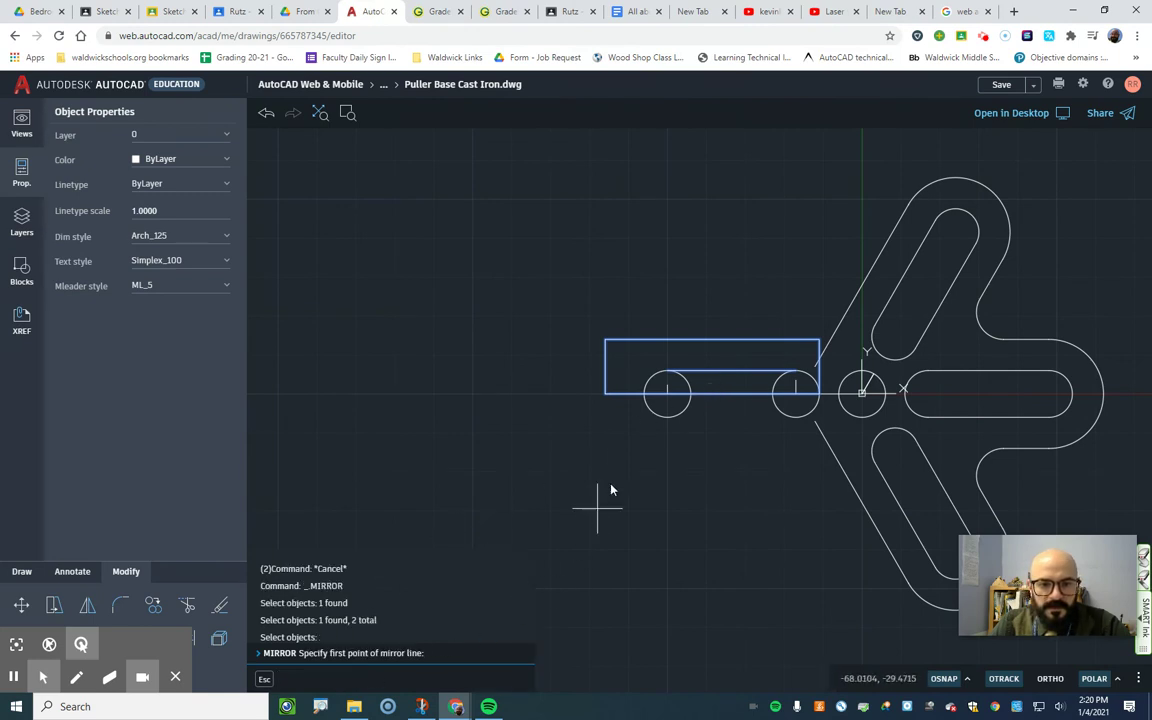
left_click(668, 397)
left_click(795, 394)
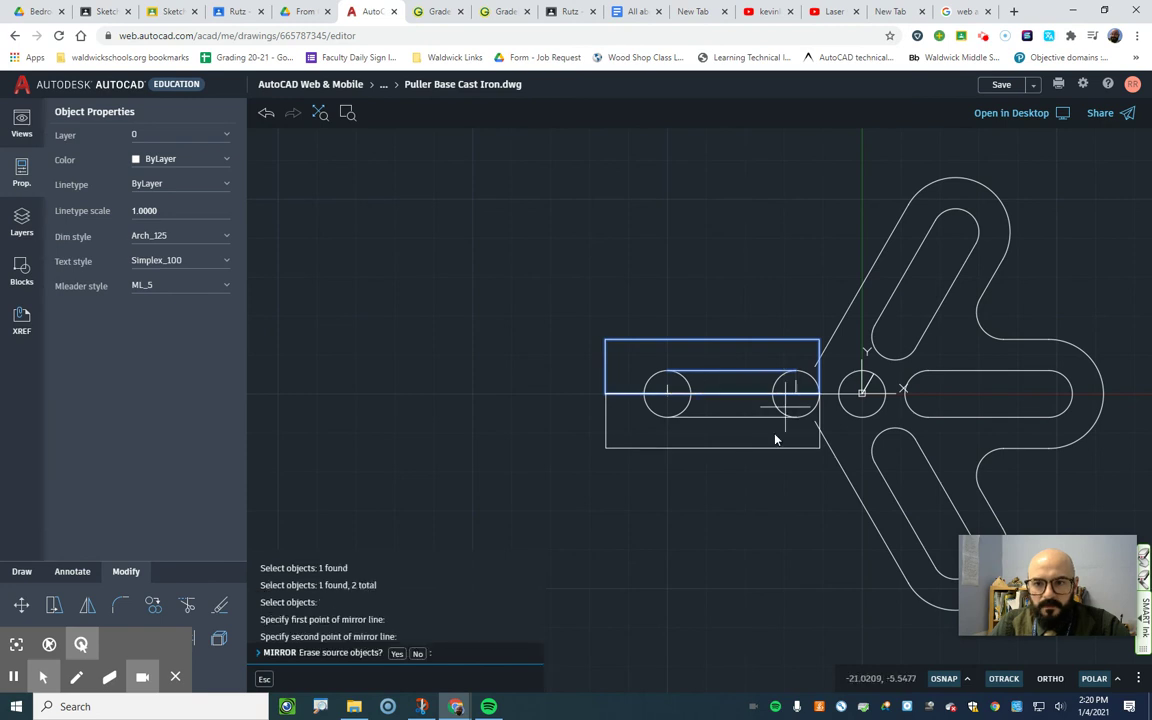
left_click(416, 654)
Trim the centre lines, ticks and inner circle halves inside the left arm to leave a clean slot outline
left_click(186, 604)
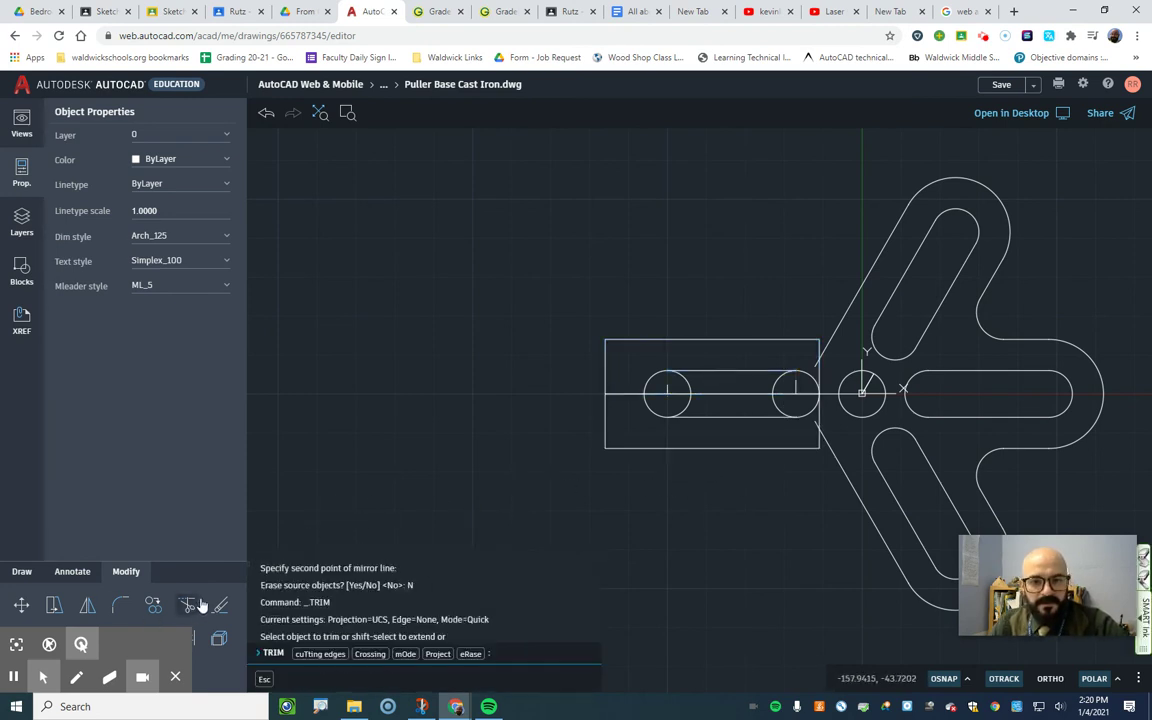
left_click(625, 404)
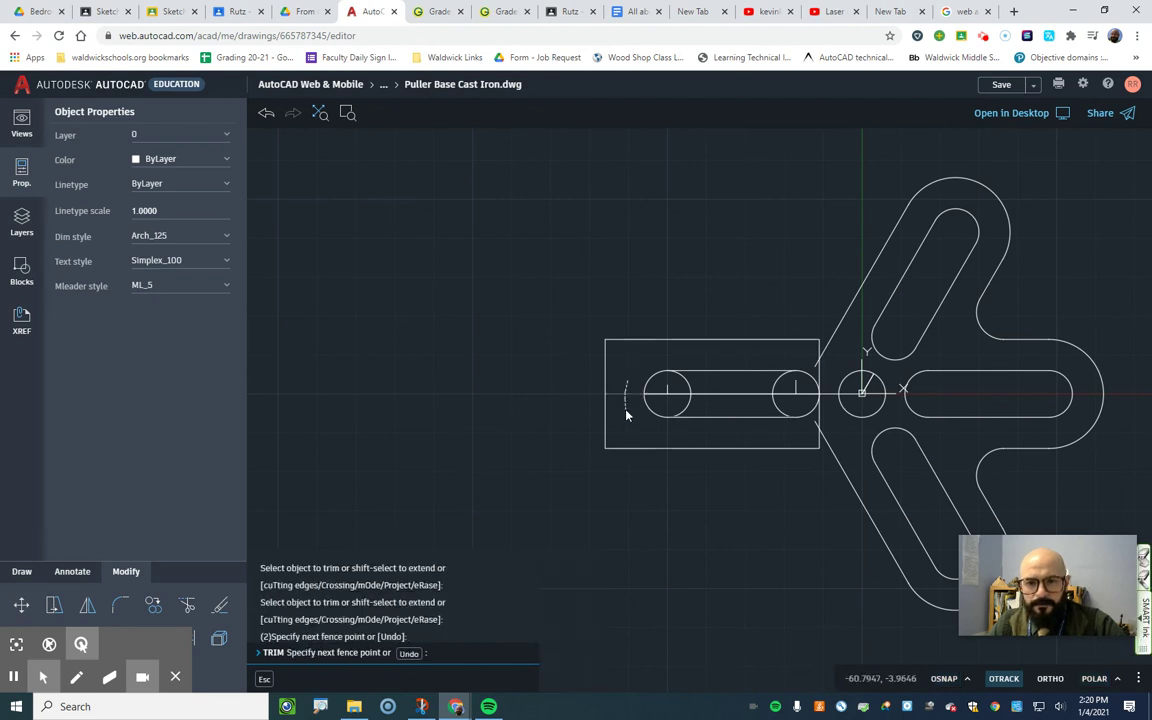
left_click(674, 404)
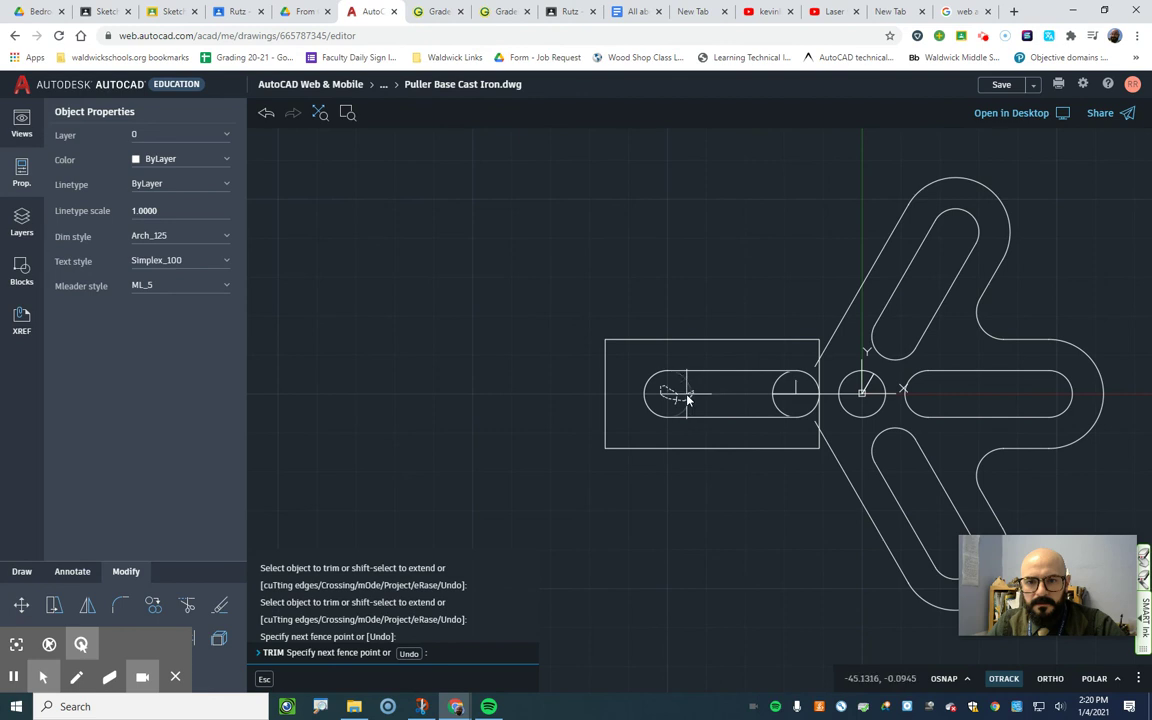
key("Return")
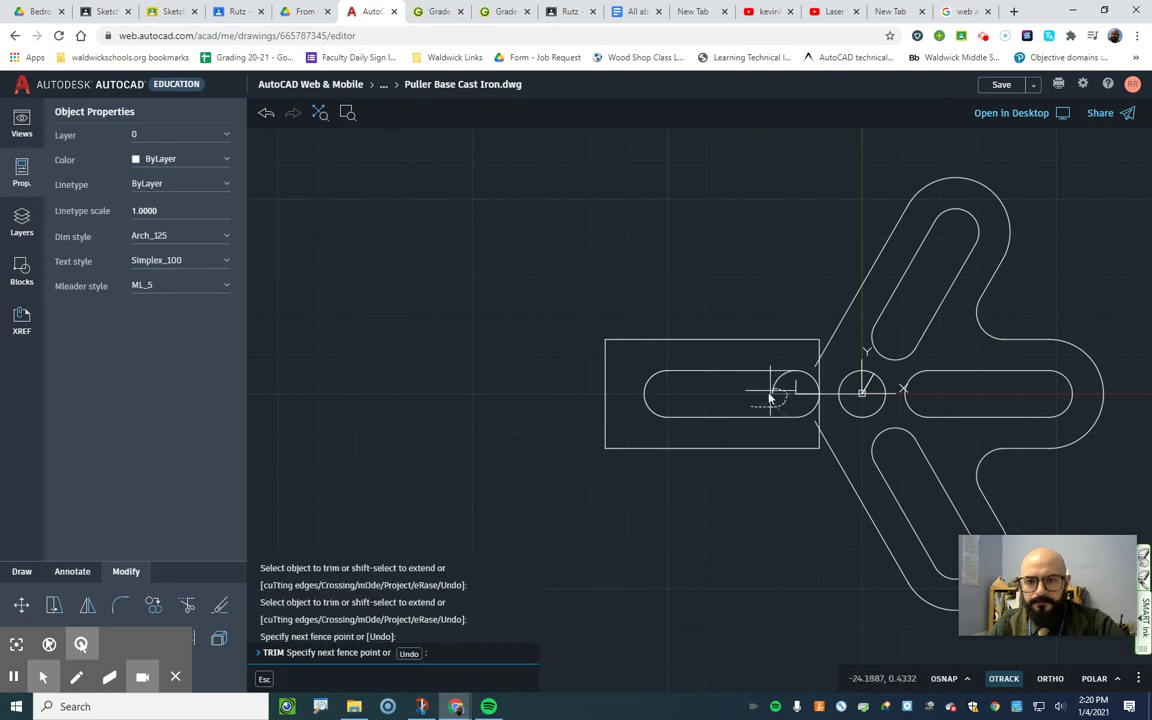
key("Return")
left_click(784, 401)
left_click(797, 395)
key("Return")
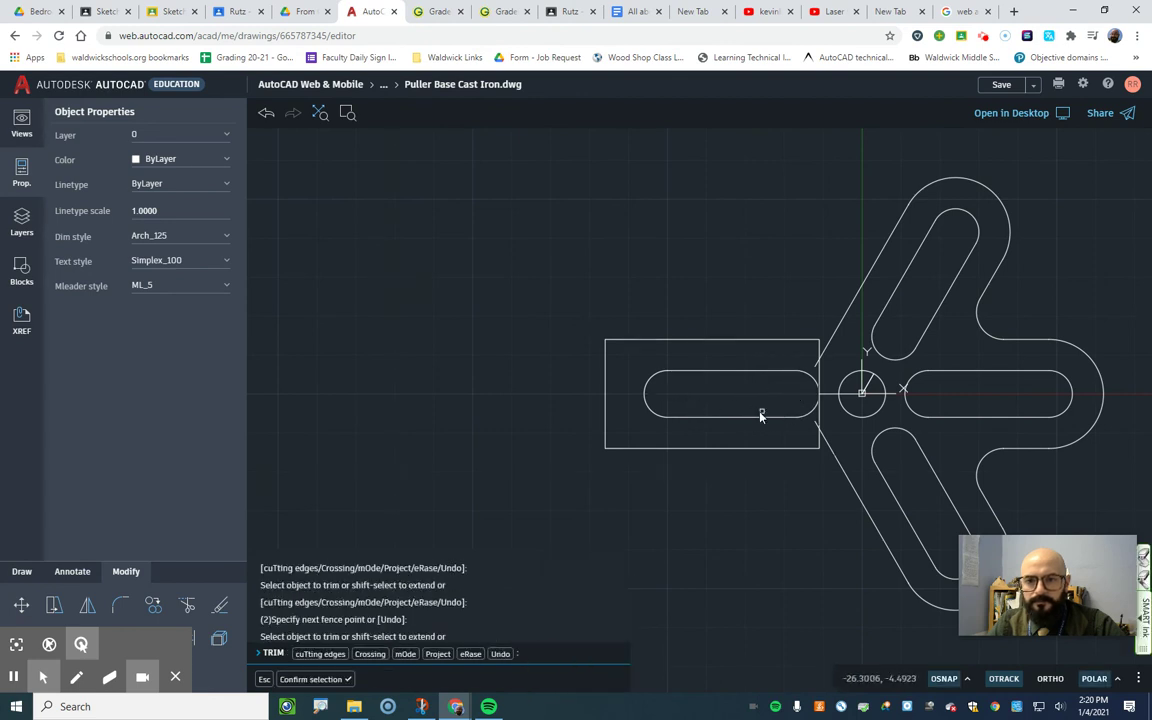
Trim away the vertical edges closing the inner end of the left arm's rectangles
left_click(822, 382)
left_click(826, 397)
key("Return")
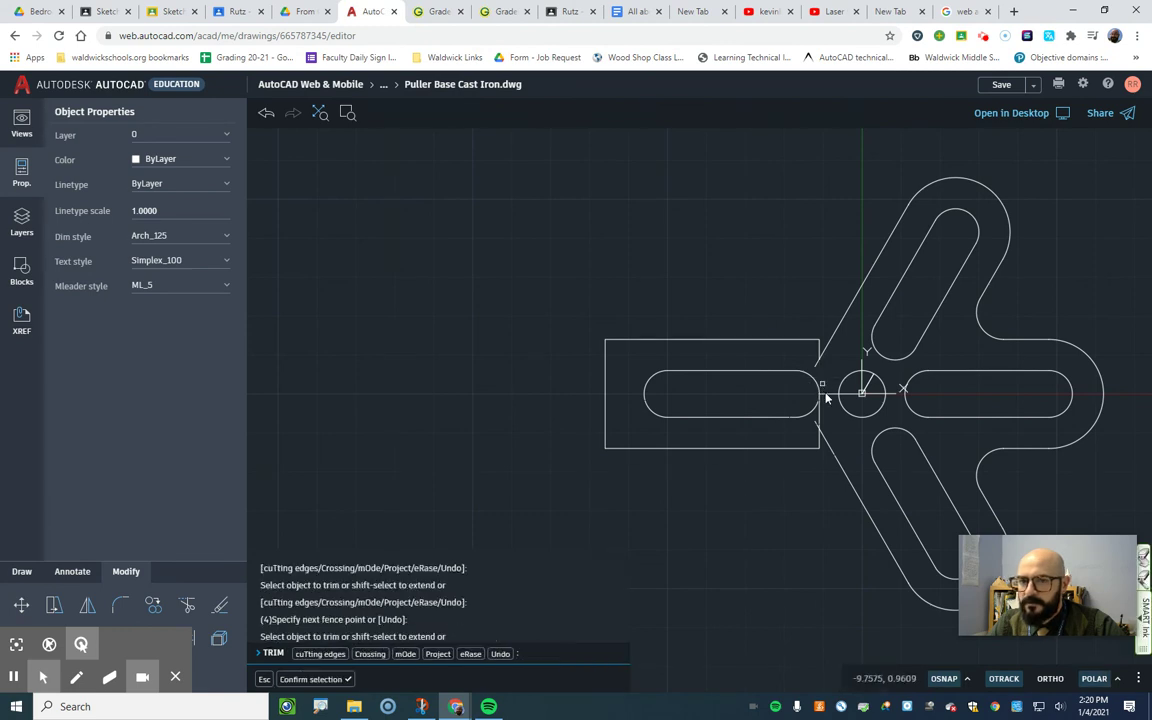
left_click(820, 415)
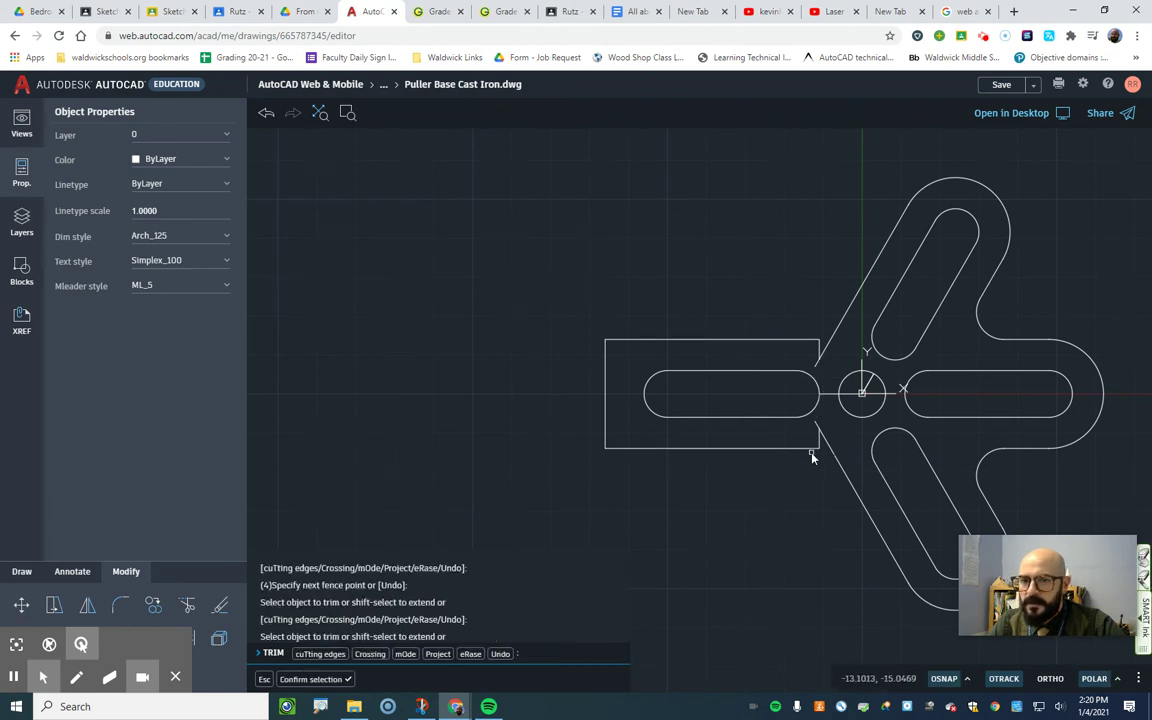
left_click(818, 448)
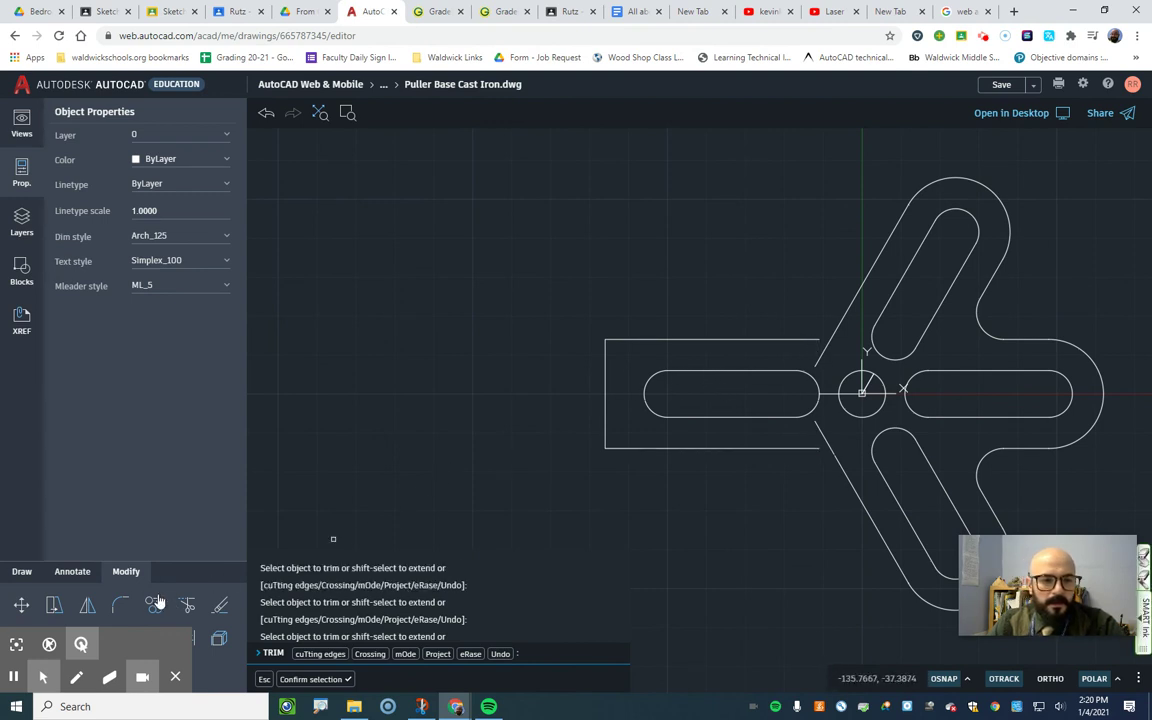
left_click(313, 679)
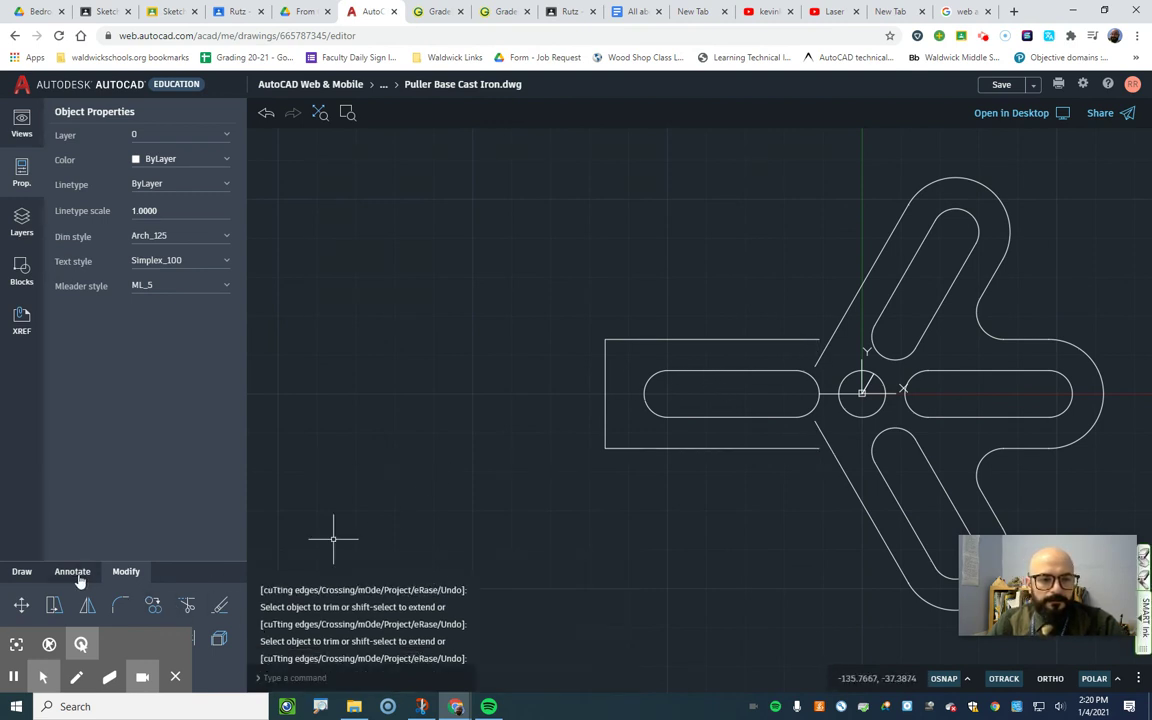
Fillet the left arm's upper edge to the upper angled arm's outer edge with radius 20
left_click(117, 606)
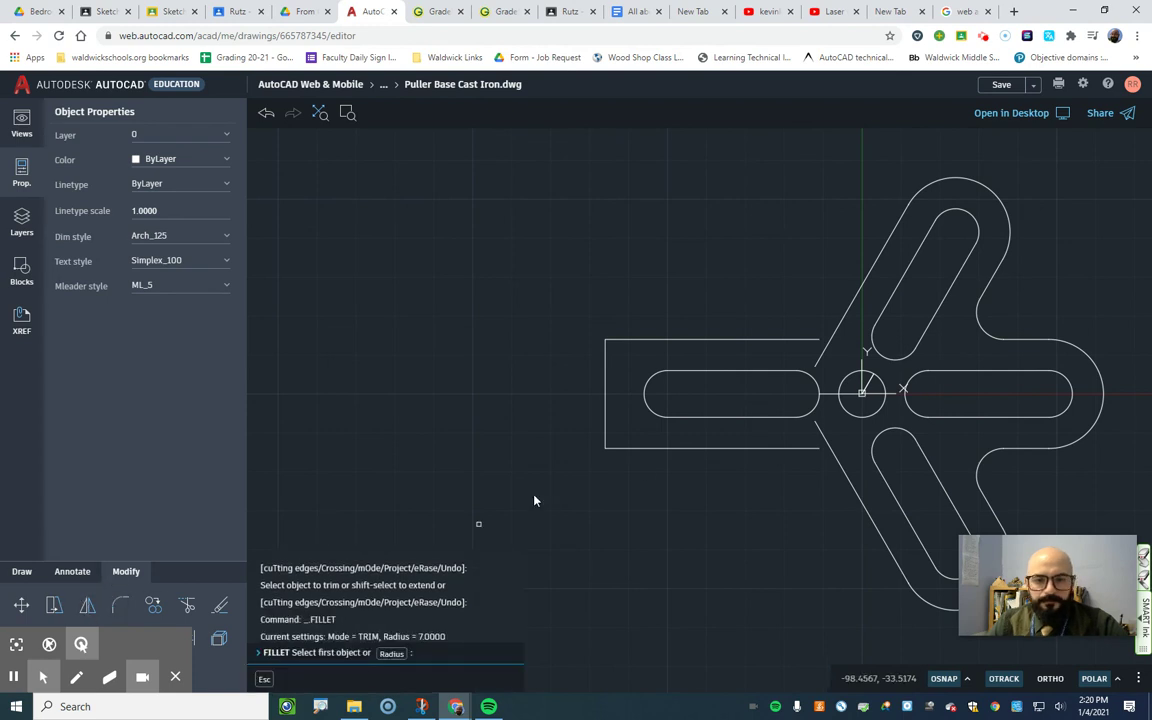
left_click(391, 654)
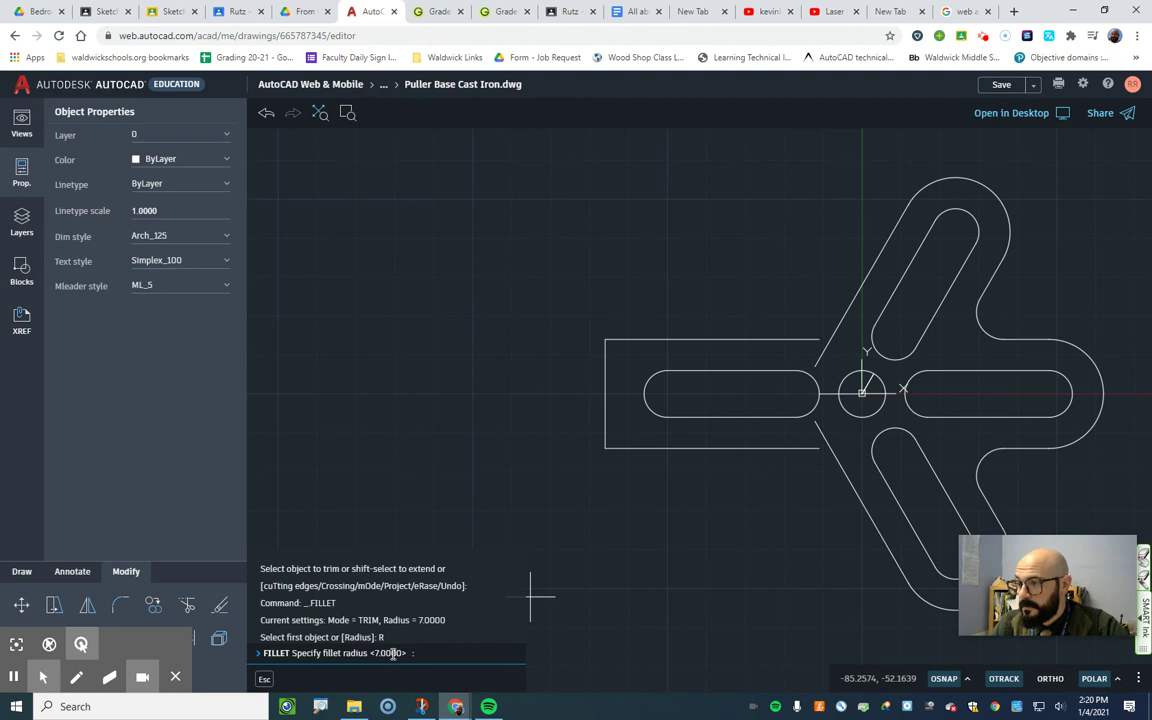
type("20")
key("Return")
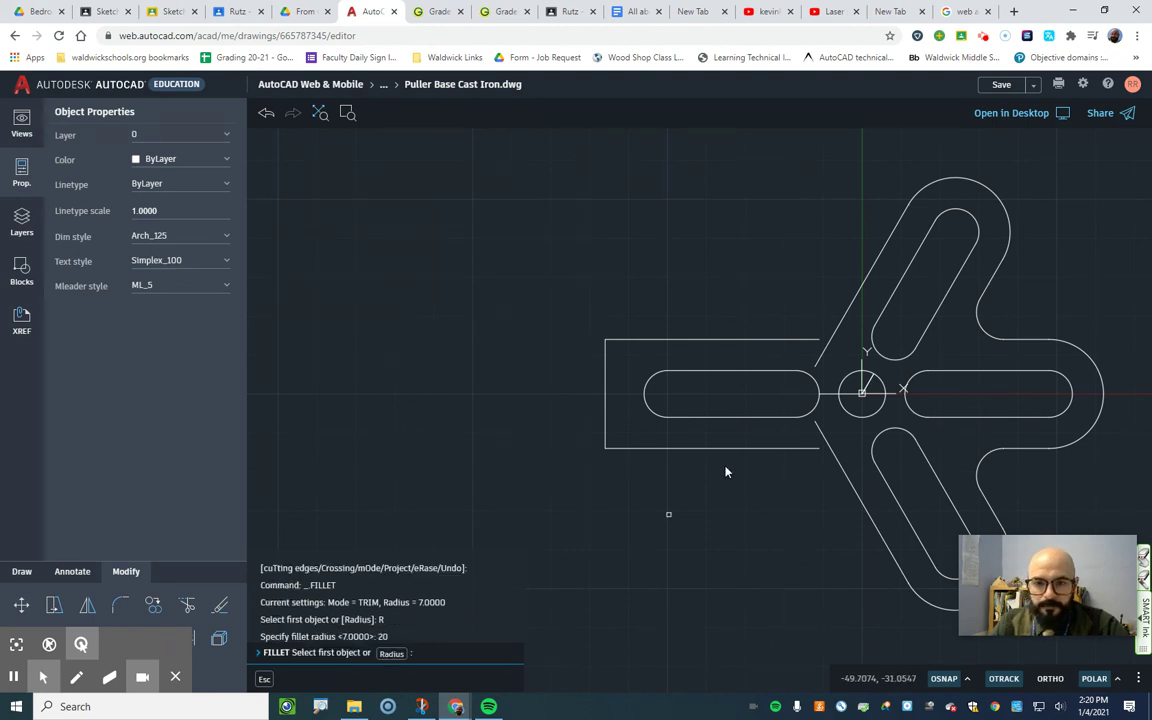
left_click(802, 340)
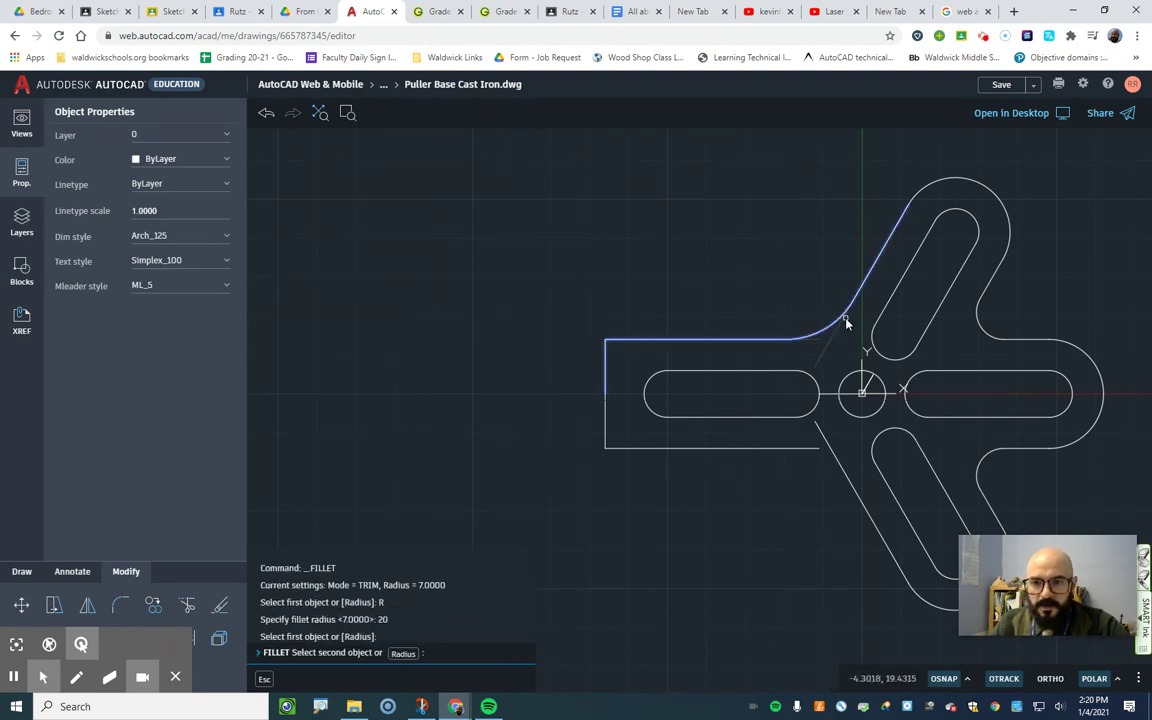
left_click(847, 318)
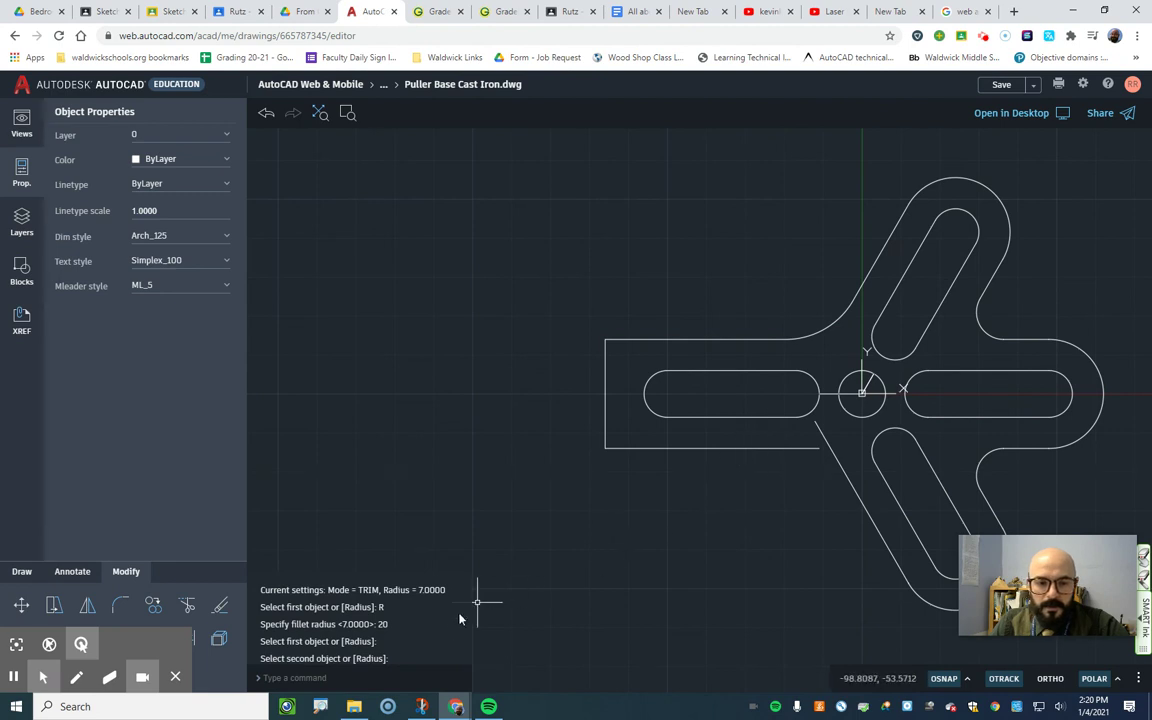
Fillet the left arm's lower edge to the lower angled arm's outer edge with radius 20
left_click(804, 452)
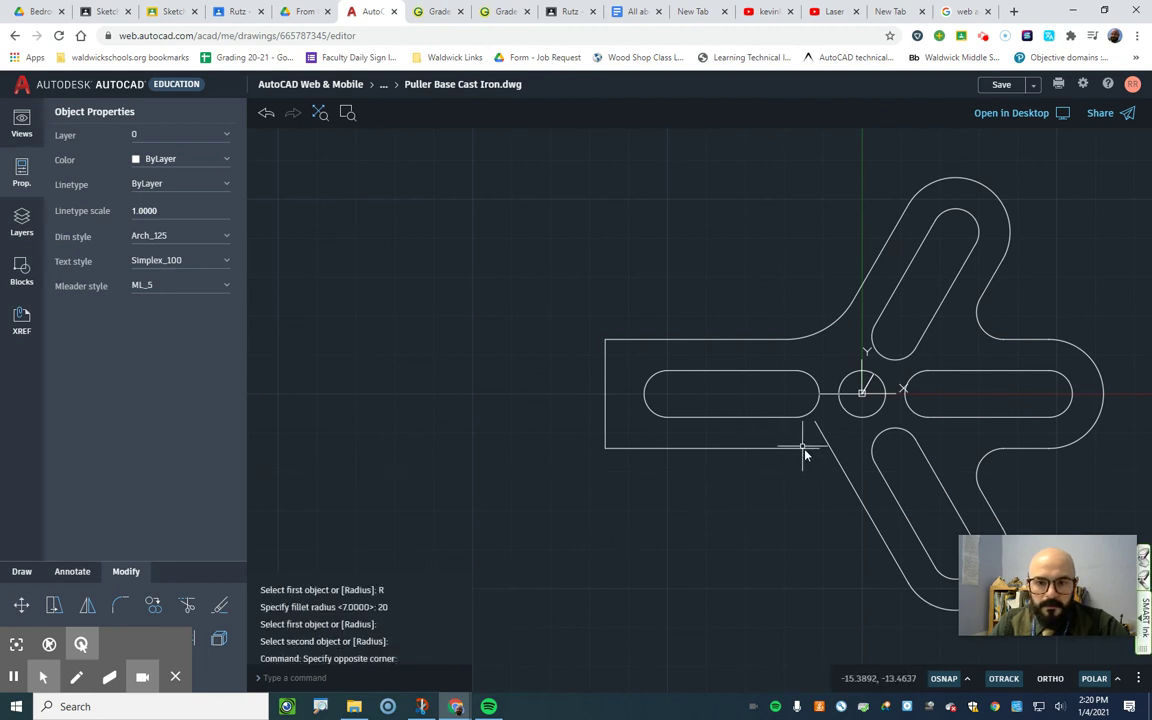
left_click(824, 458)
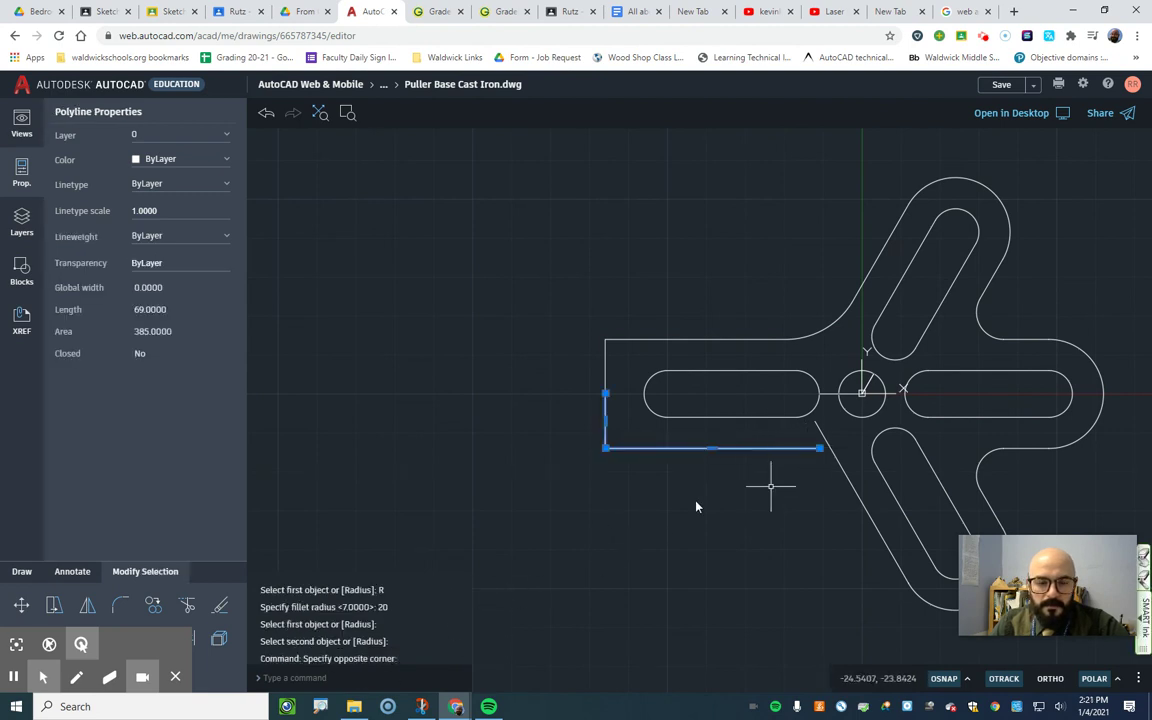
type("f")
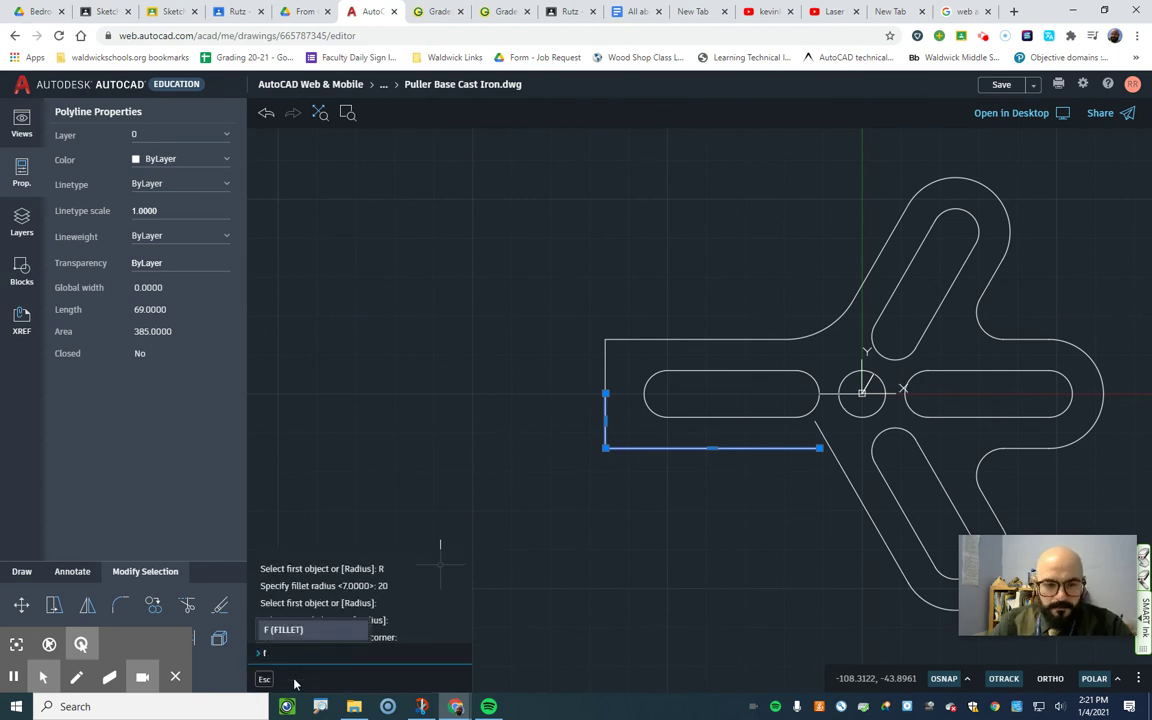
key("Return")
left_click(393, 653)
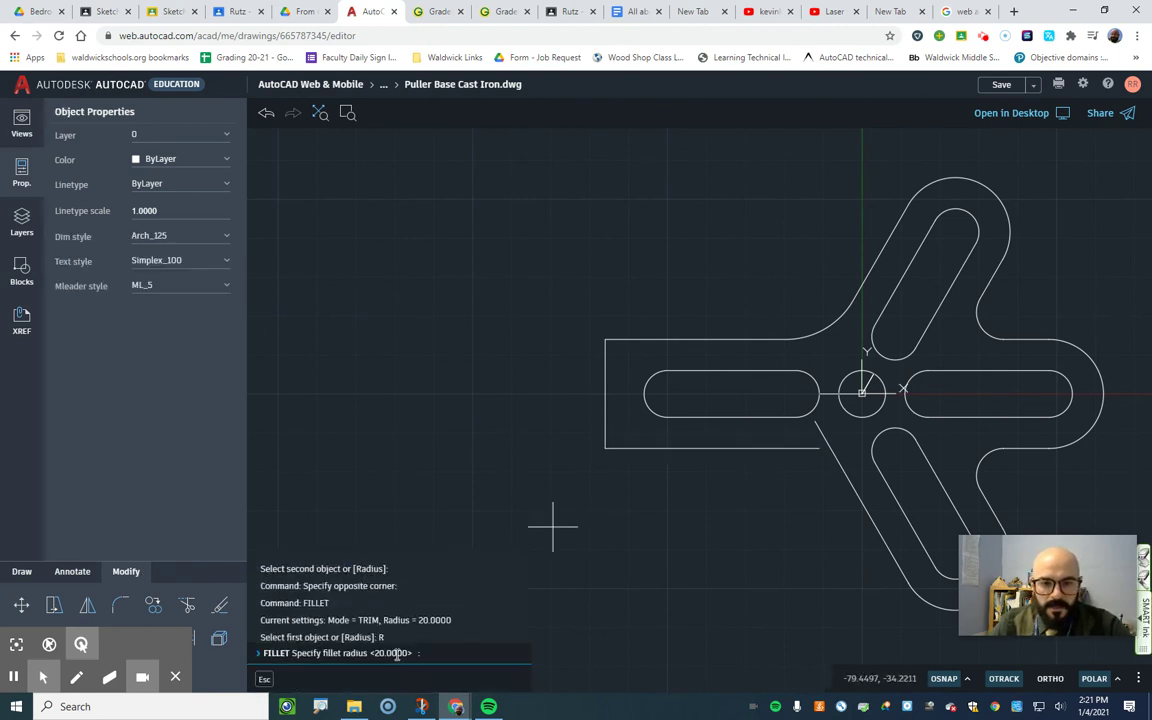
type("20")
key("Return")
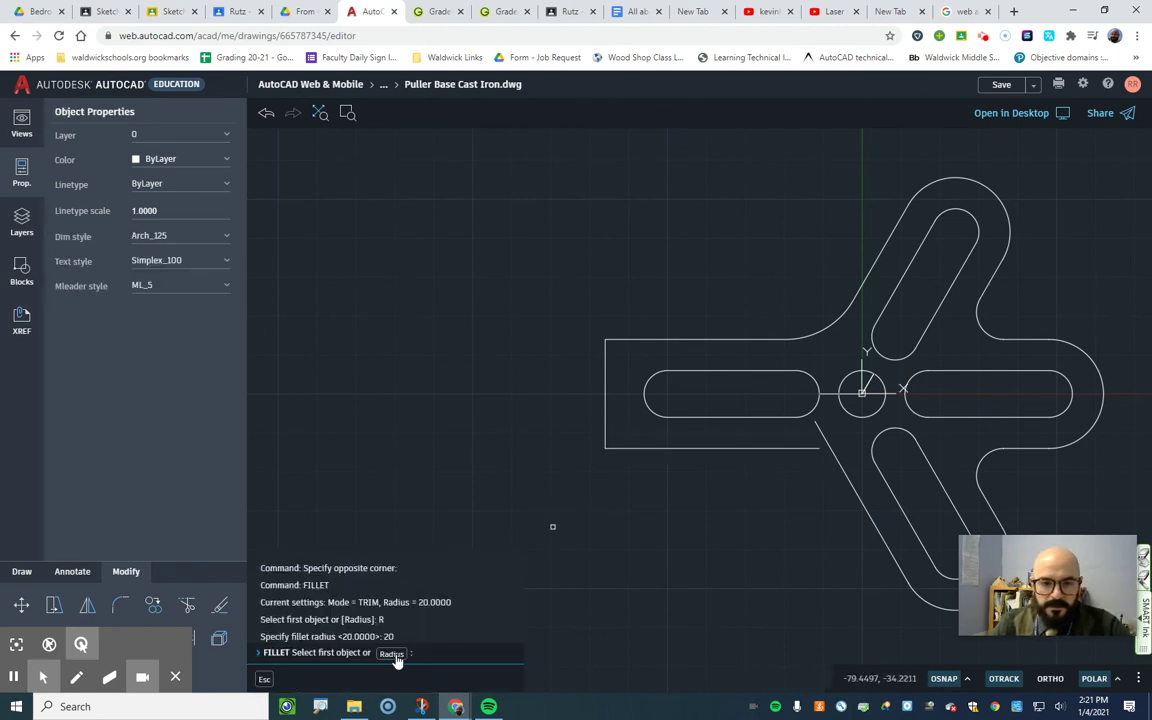
left_click(752, 449)
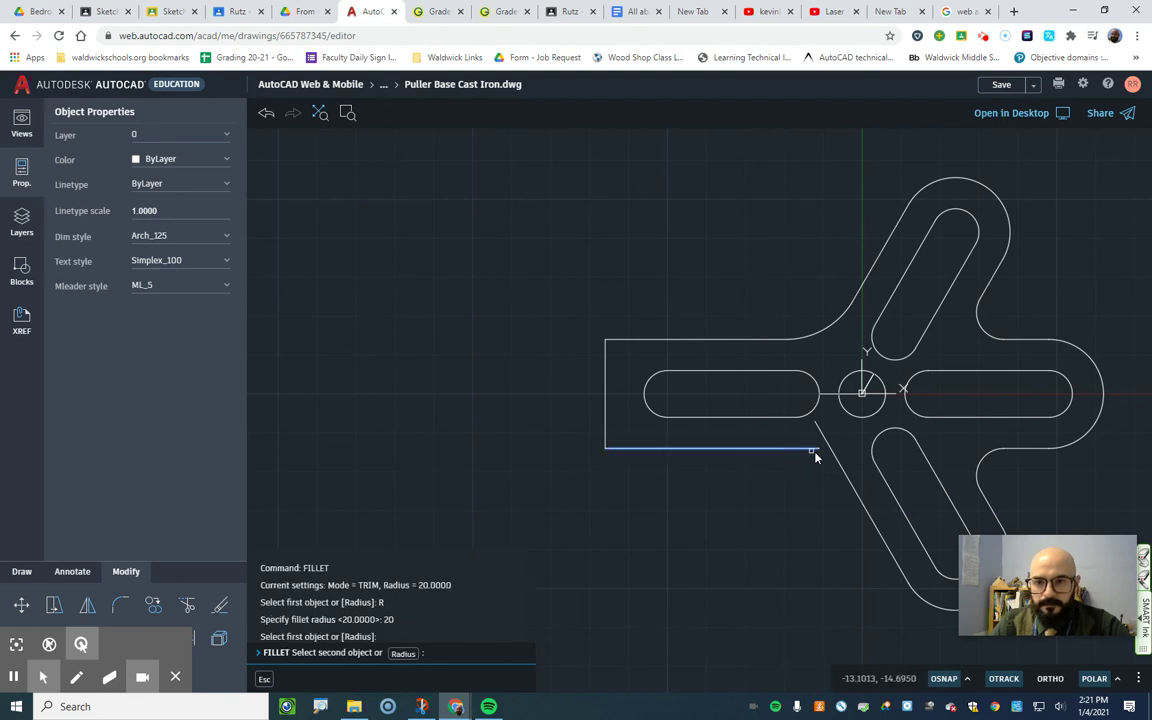
left_click(836, 463)
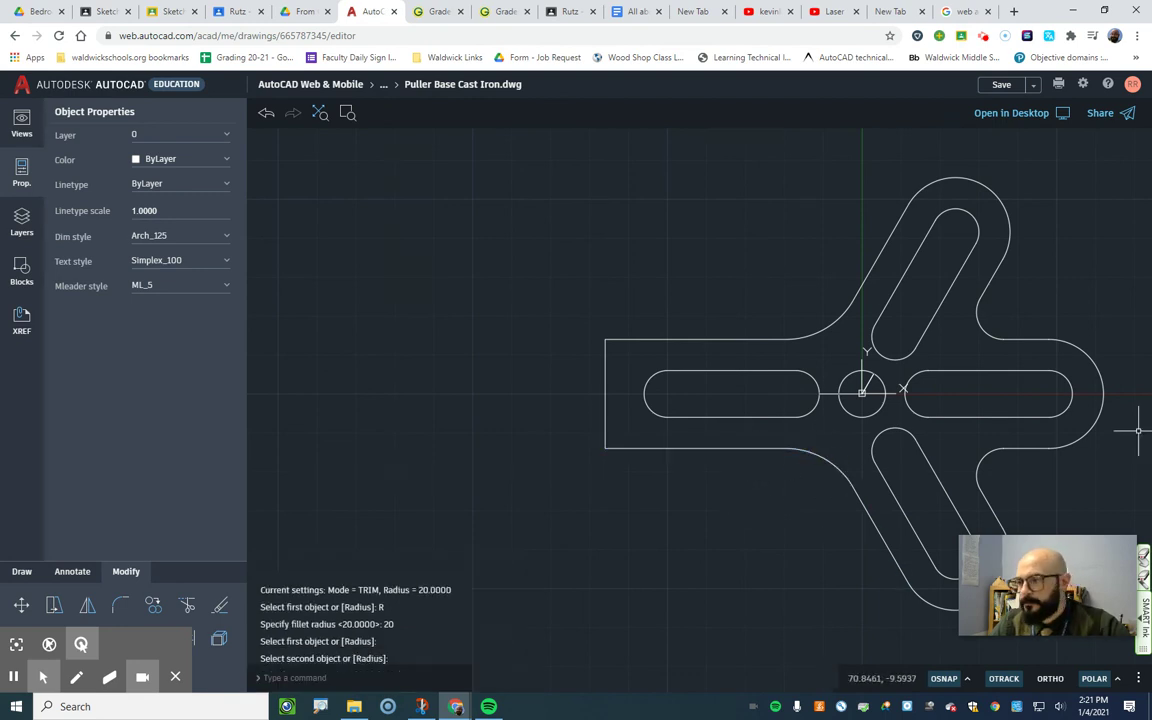
Round the left arm's lower outer corner with a radius 4 fillet
left_click(120, 608)
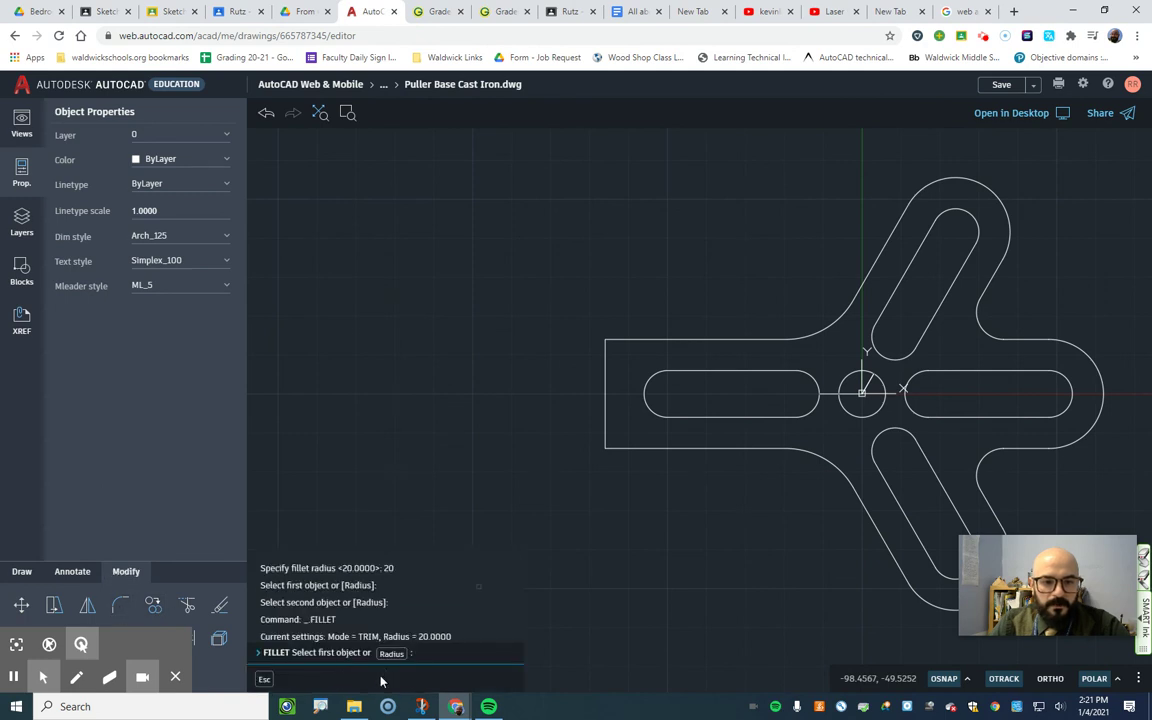
type("R")
key("Return")
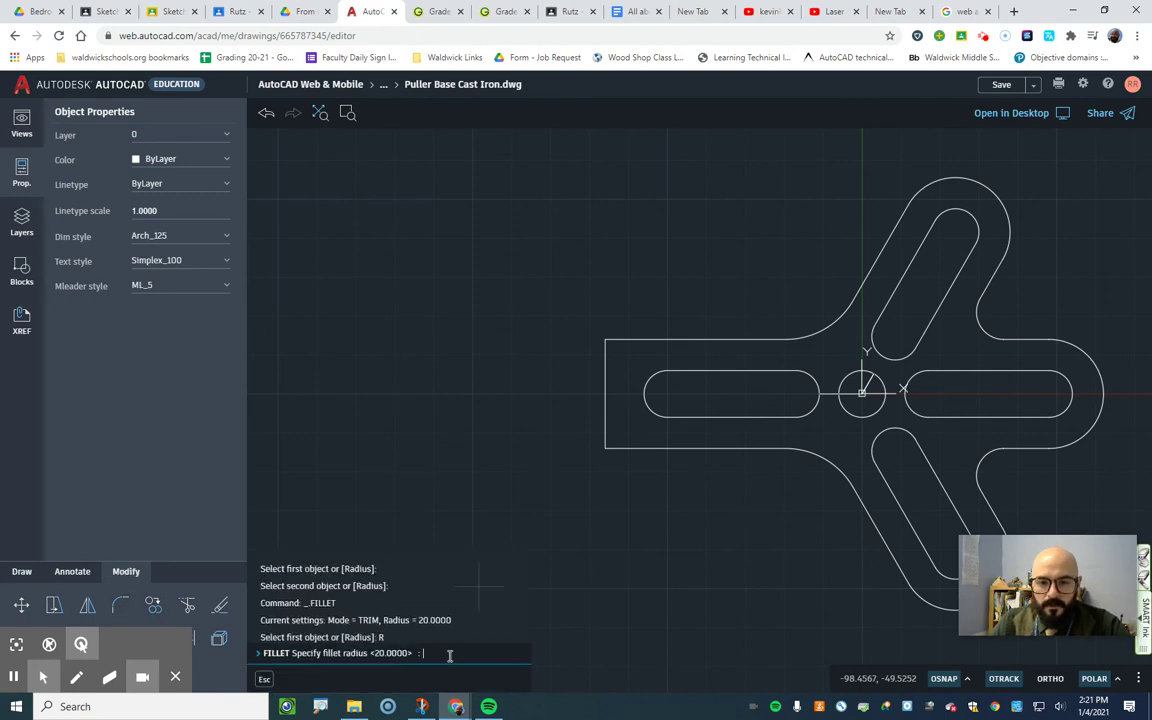
type("4")
key("Return")
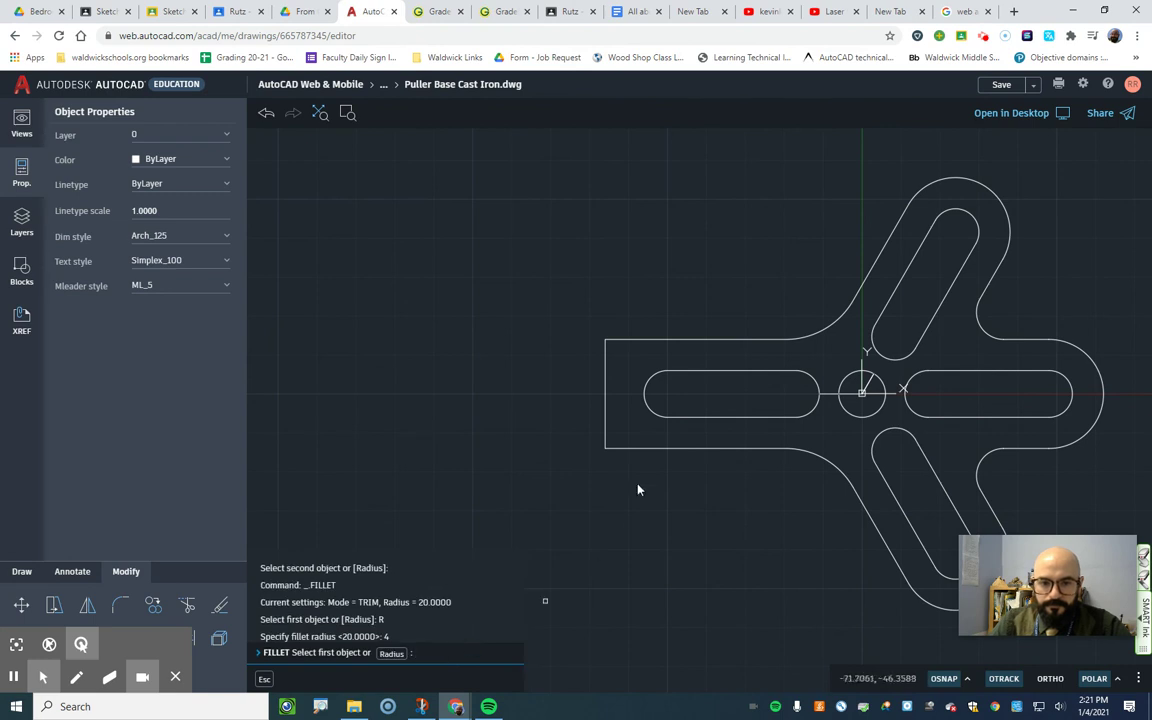
left_click(636, 450)
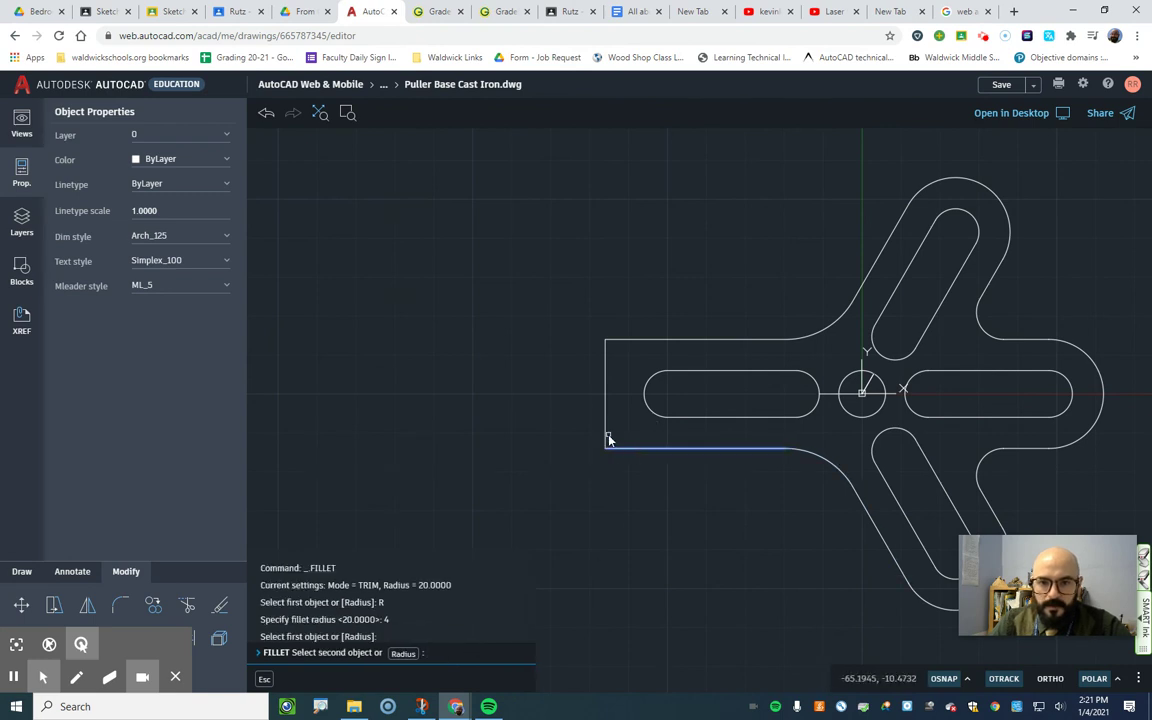
left_click(606, 435)
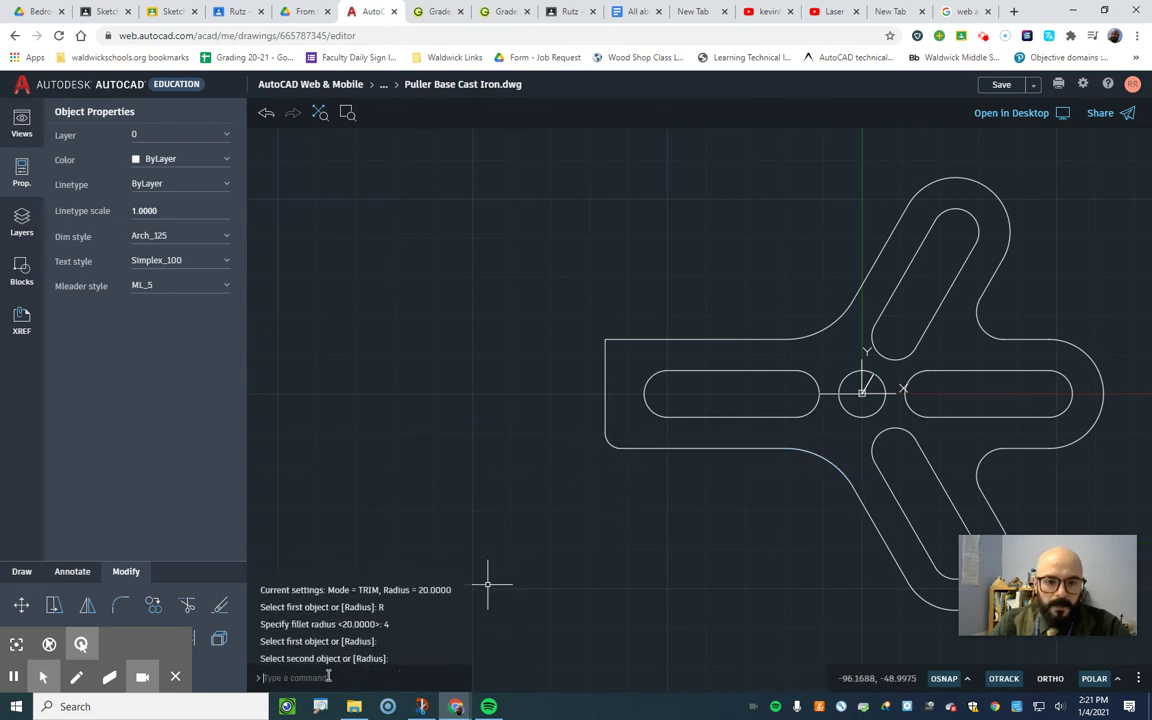
Try to apply a radius 4 fillet between the segments of the left arm's vertical end edge
type("f")
key("Return")
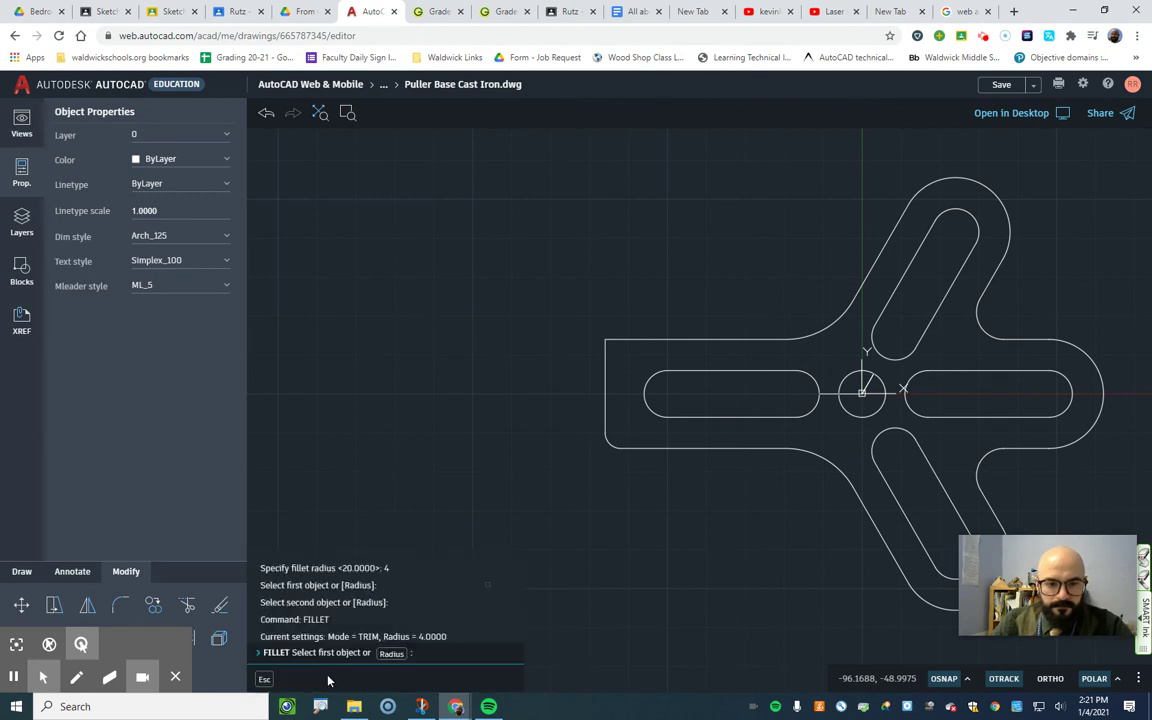
left_click(390, 654)
type("4")
key("Return")
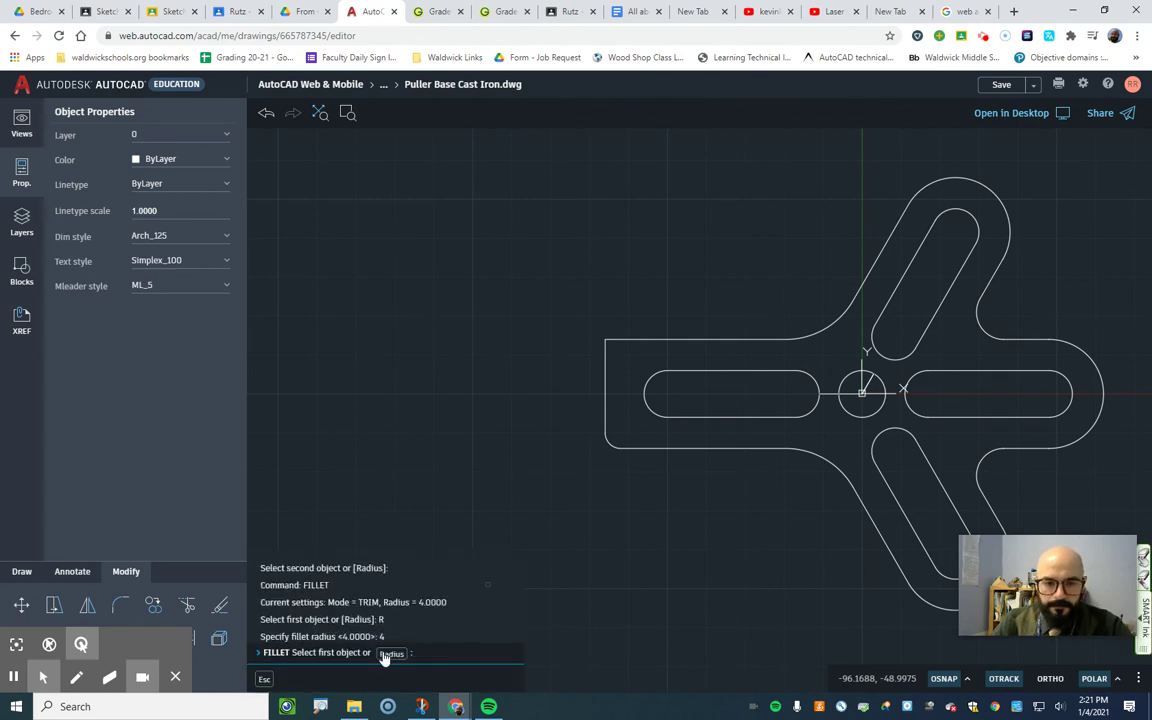
left_click(605, 395)
left_click(607, 387)
left_click(611, 380)
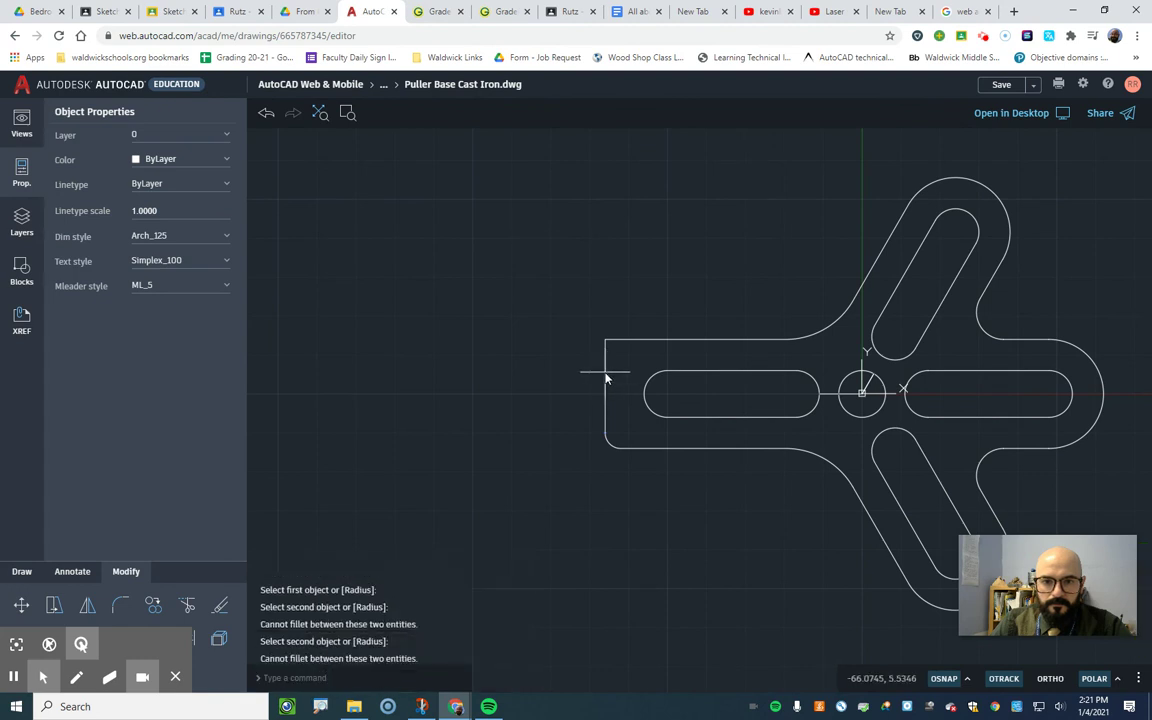
left_click(607, 380)
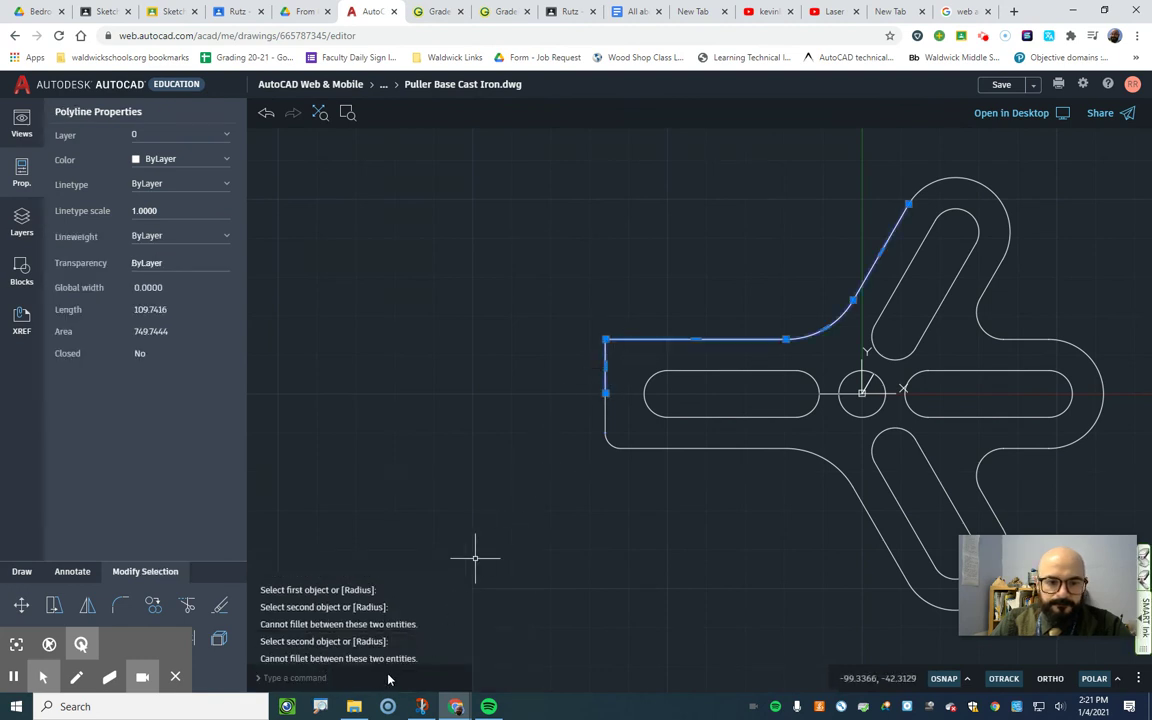
left_click(576, 464)
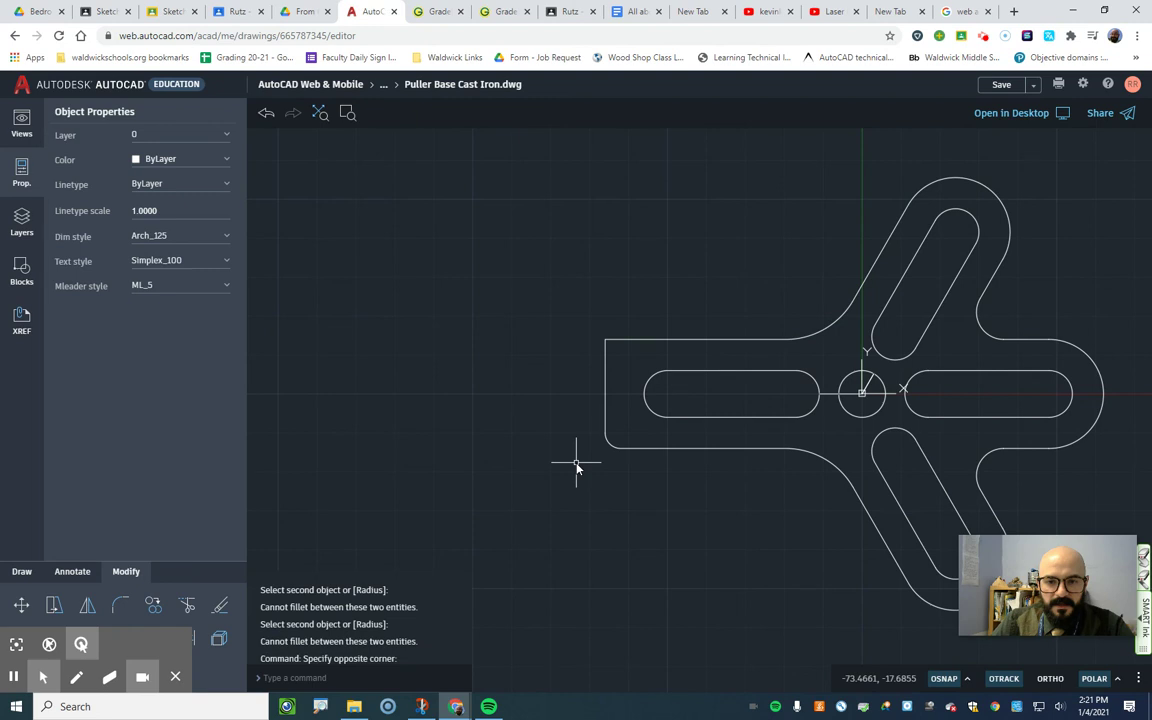
Round the left arm's upper outer corner with a radius 4 fillet
type("f")
key("Return")
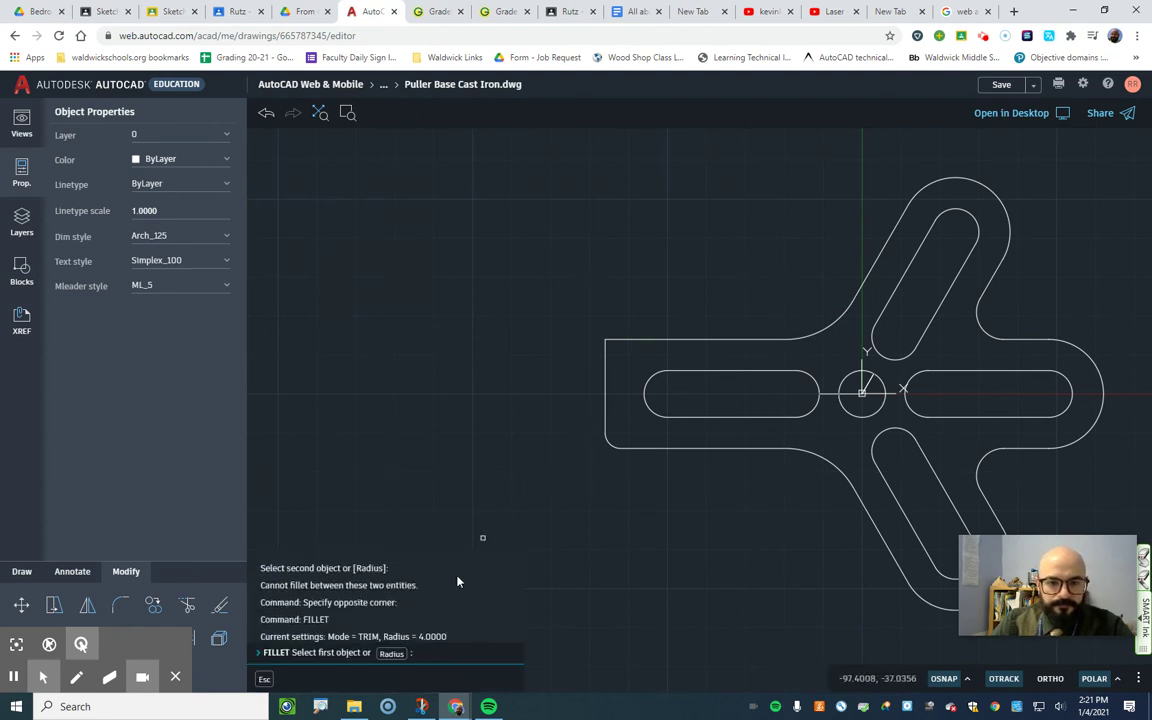
left_click(400, 653)
type("4")
key("Return")
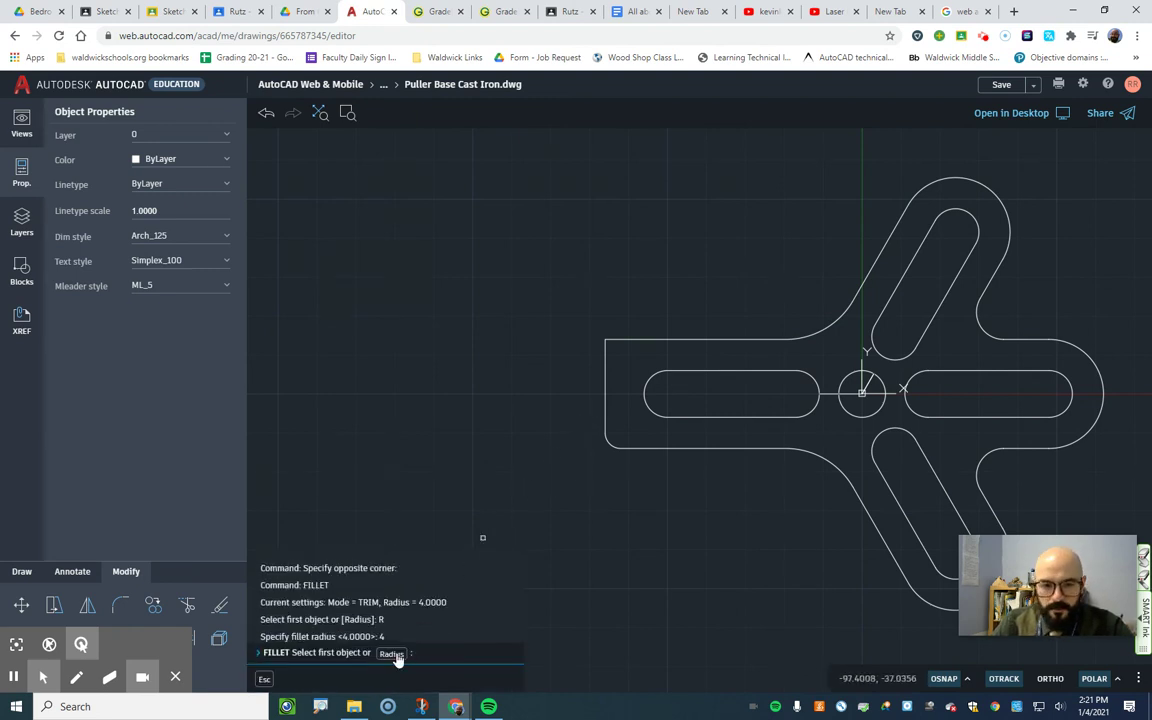
left_click(605, 375)
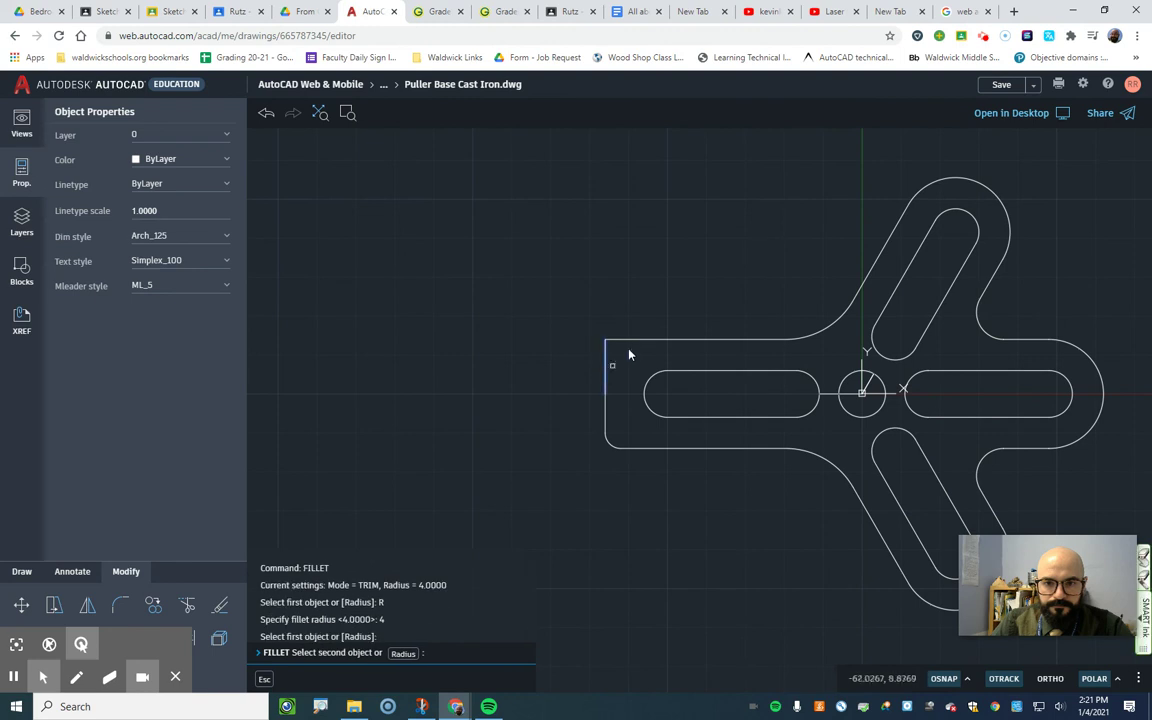
left_click(636, 344)
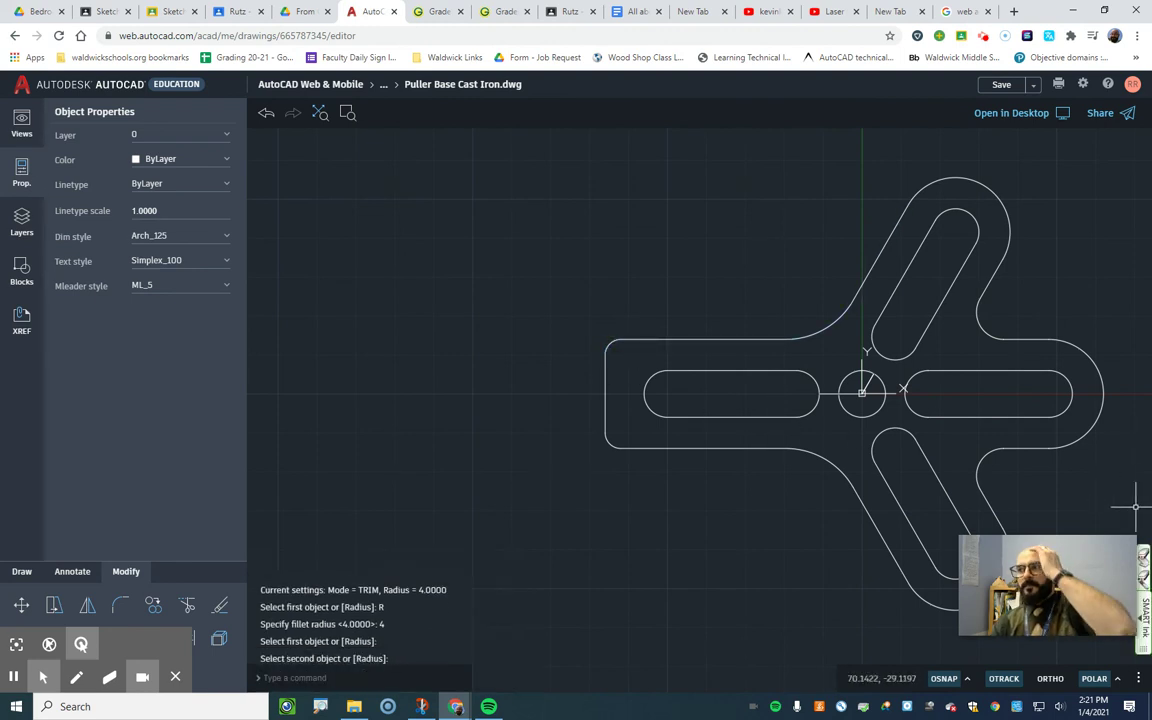
Compare the part outline with the reference photo of the puller base, then return to the CAD drawing
key("alt+Tab")
left_click_drag(577, 97, 493, 99)
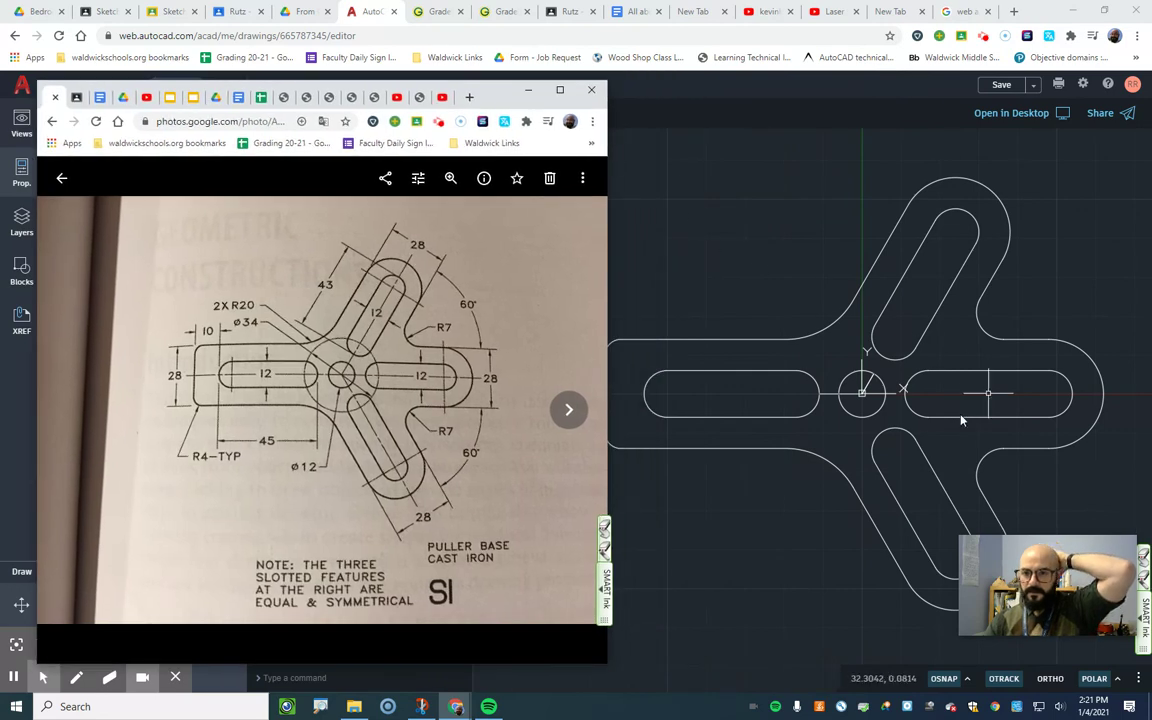
scroll(914, 420, "down", 1)
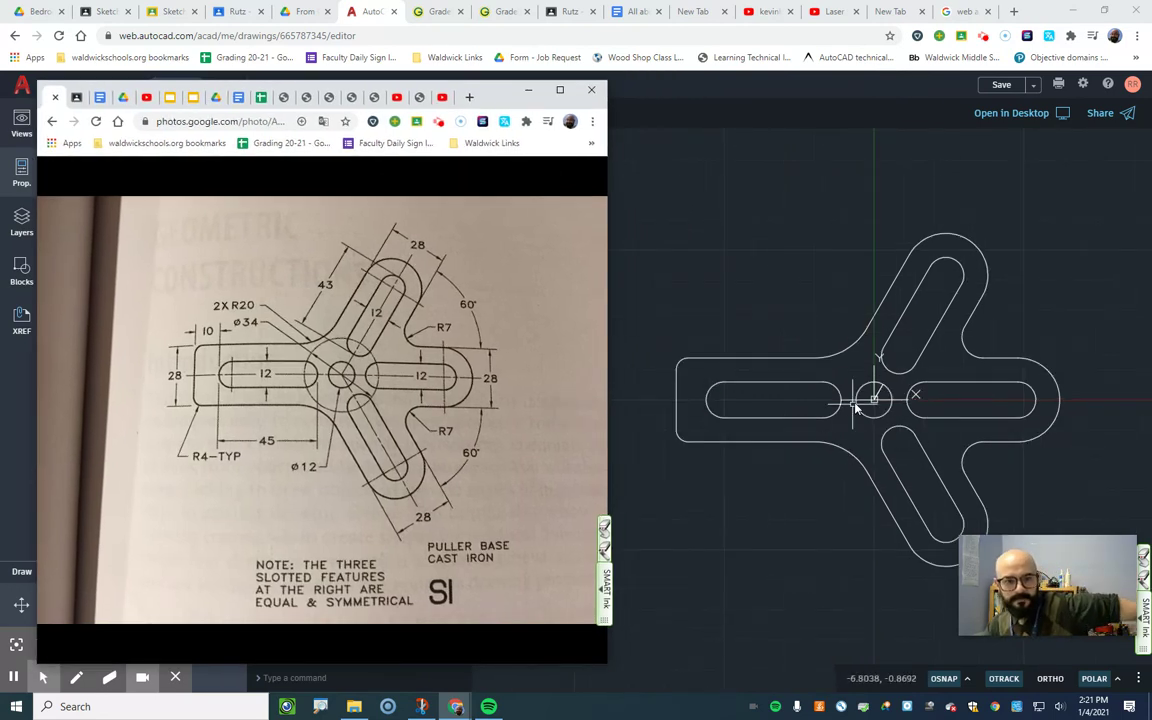
left_click(1031, 18)
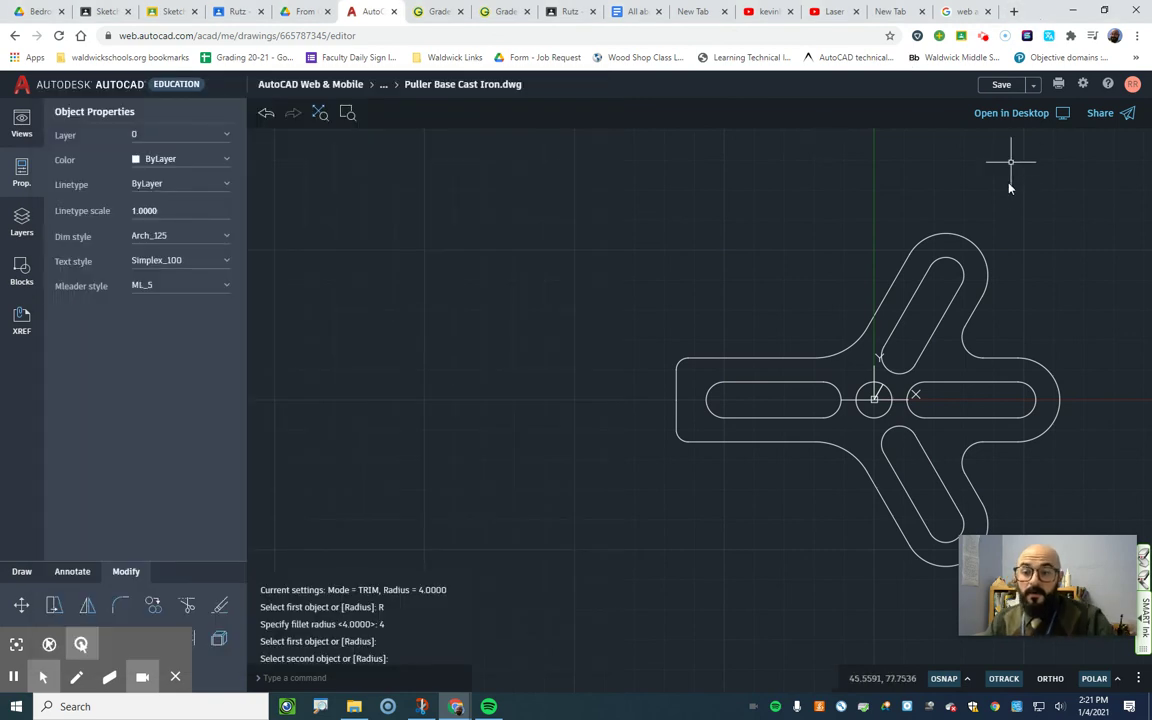
middle_click_drag(895, 233, 735, 208)
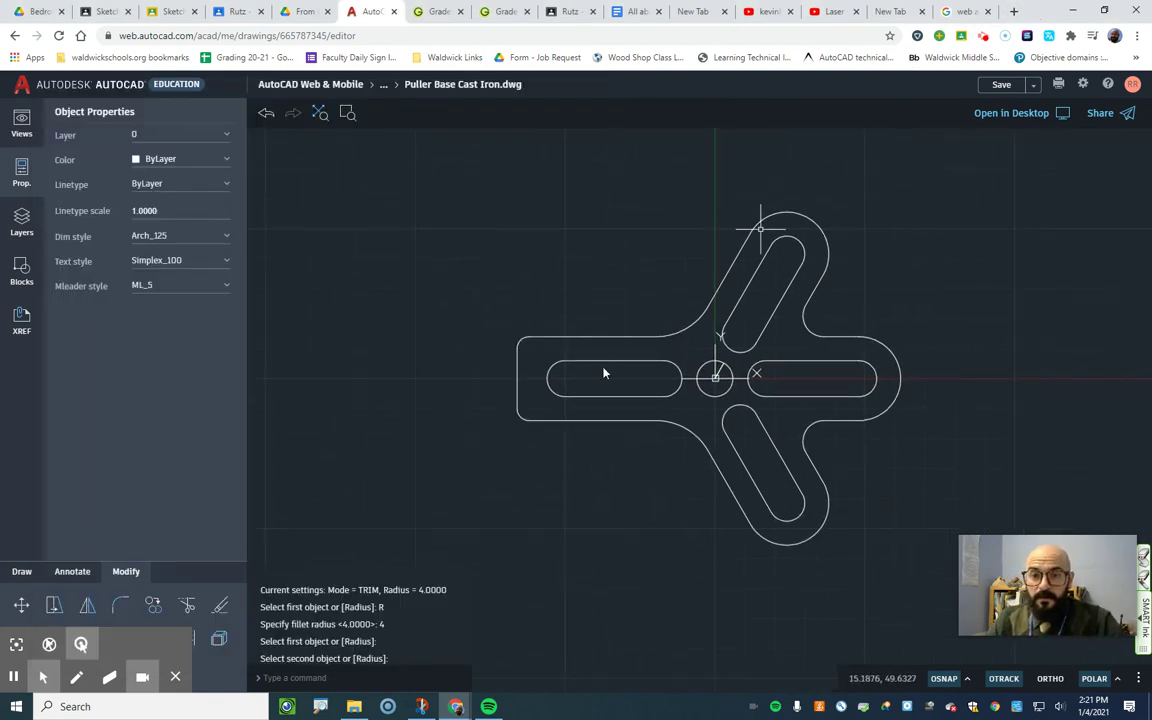